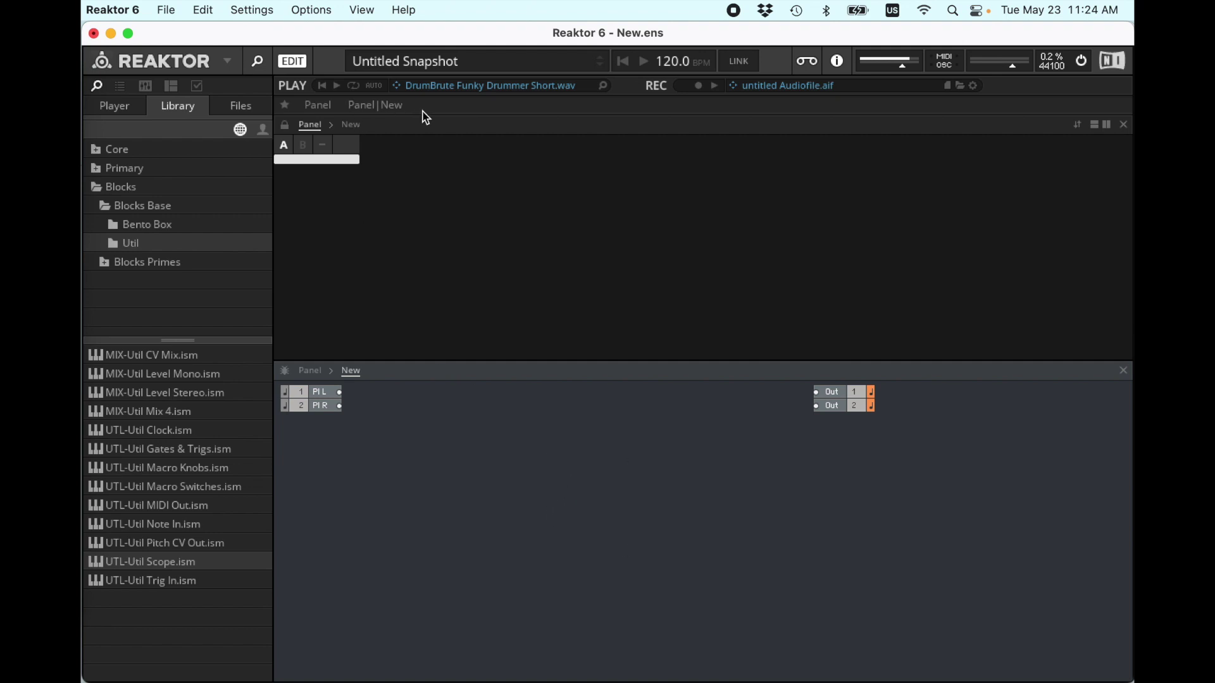
# Step: Wire PI L to both Out 1 and Out 2, start playback, and delete the PI R input
pyautogui.moveTo(339, 392); pyautogui.dragTo(829, 393)
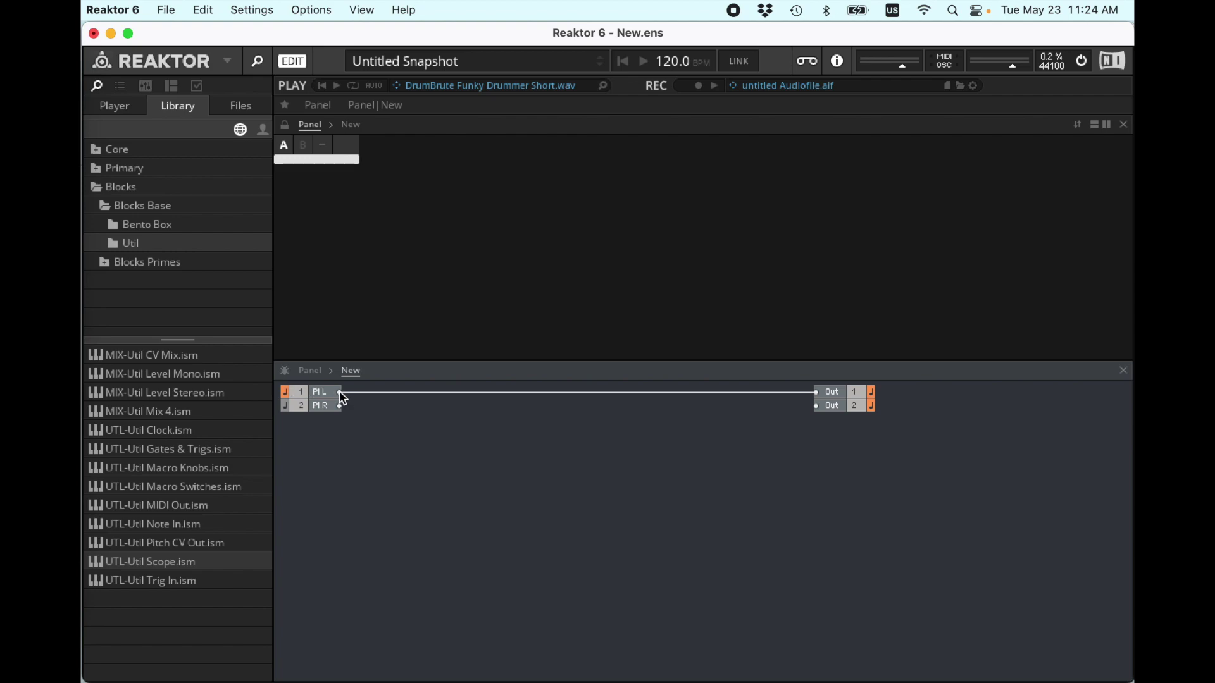
pyautogui.moveTo(340, 392); pyautogui.dragTo(816, 407)
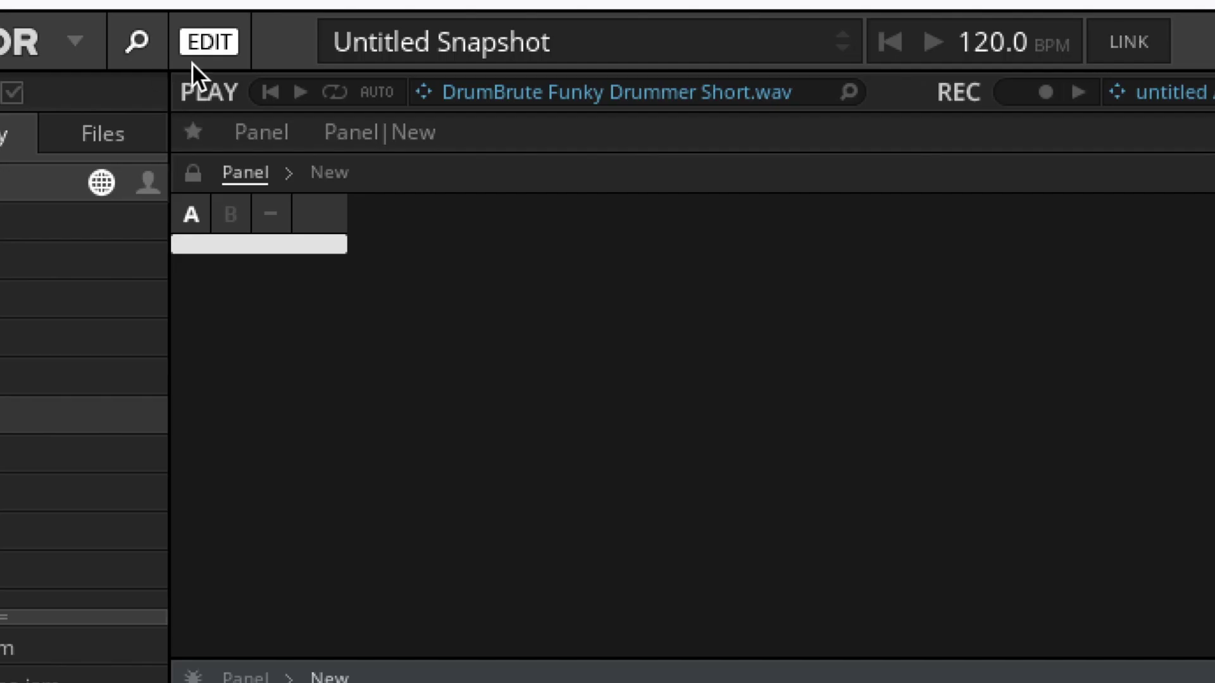
pyautogui.click(299, 91)
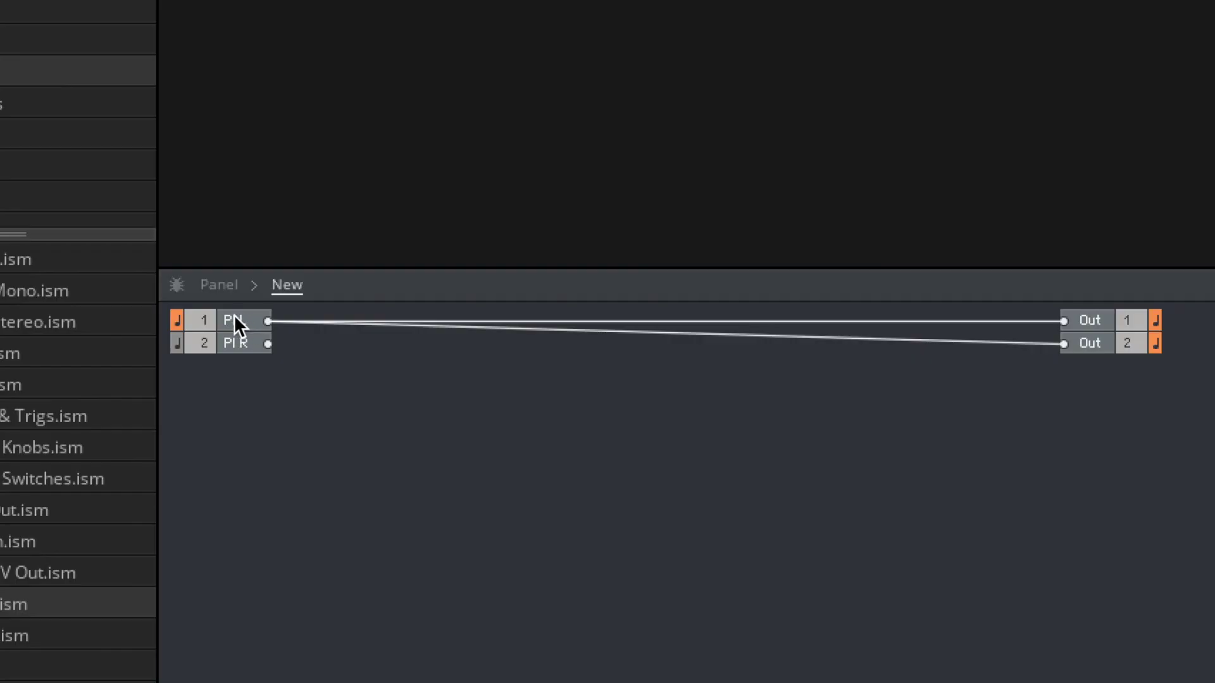
pyautogui.click(234, 339)
pyautogui.press('Delete')
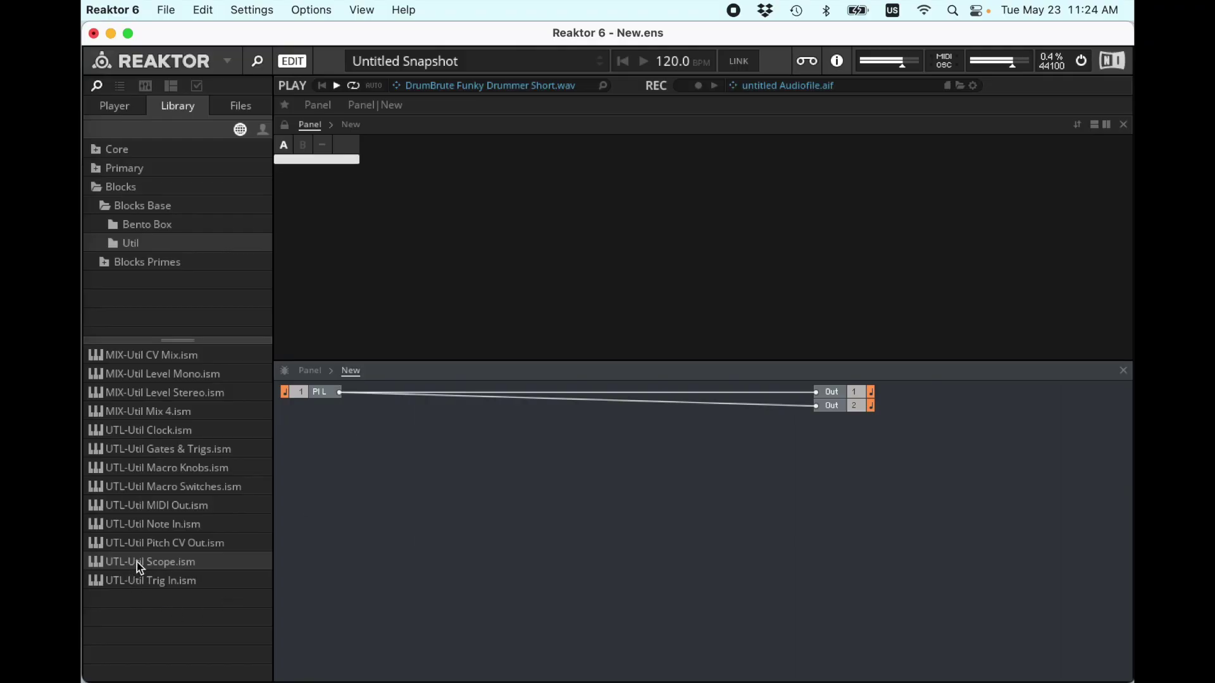
# Step: Add a UTL-Util Scope fed by PI L and rename it 'Input Signal'
pyautogui.click(77, 601)
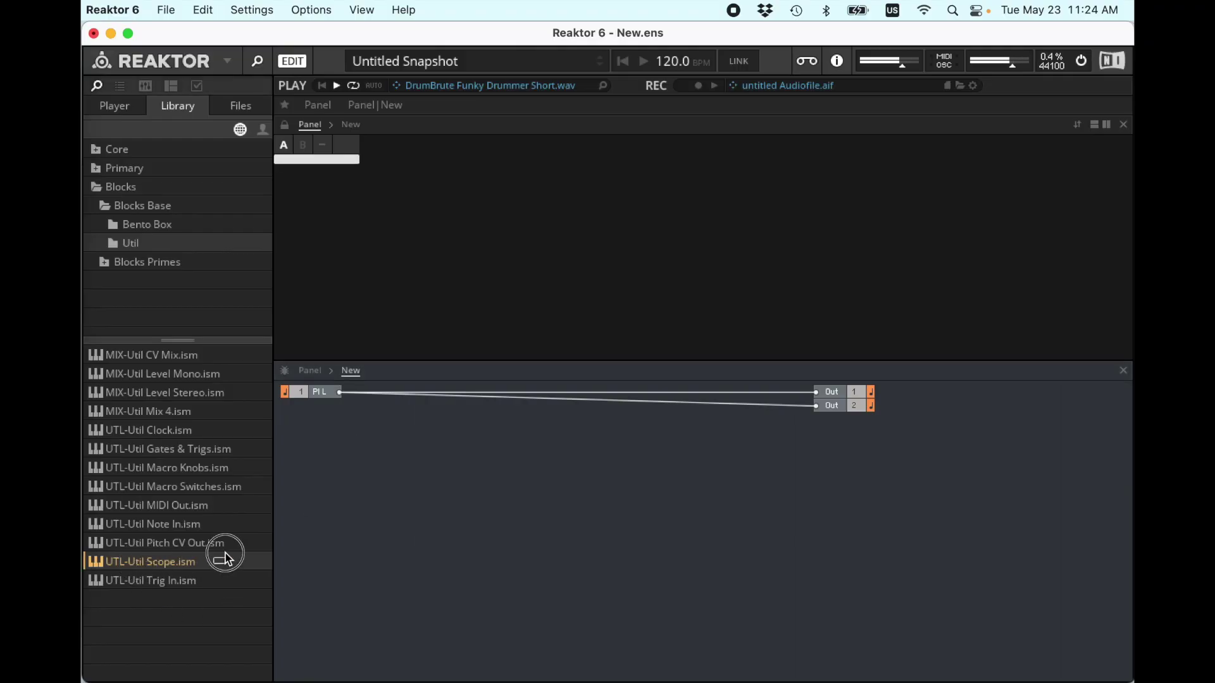
pyautogui.moveTo(225, 553); pyautogui.dragTo(445, 508)
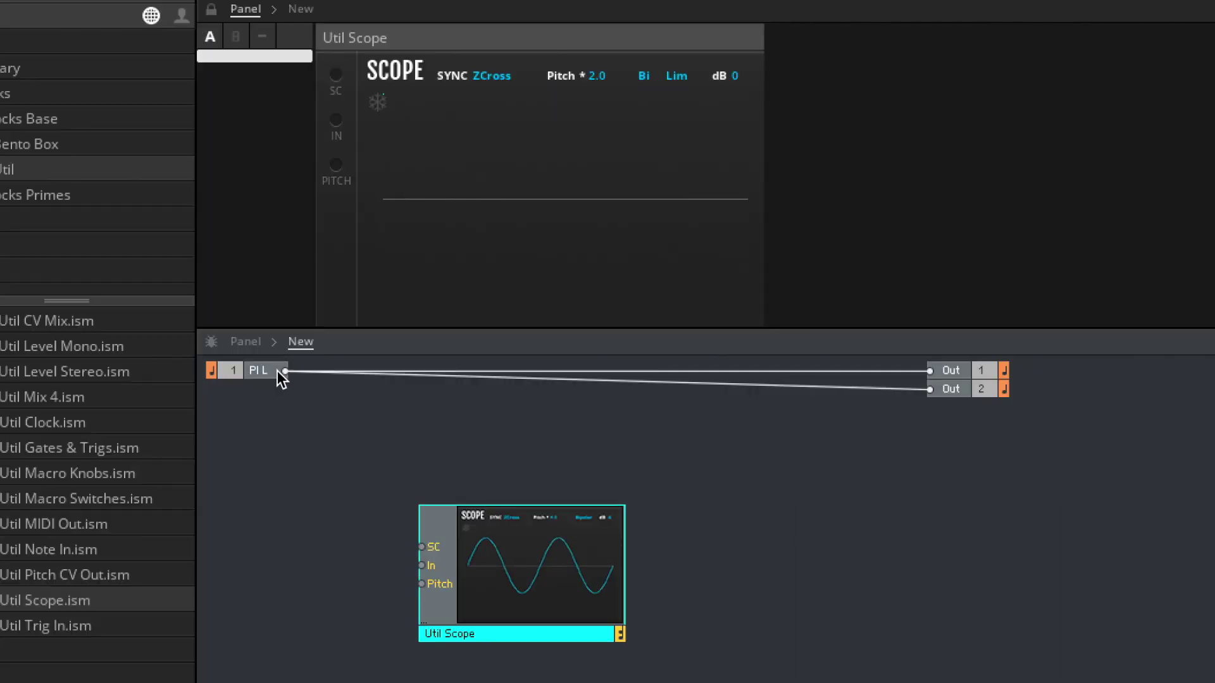
pyautogui.moveTo(285, 372); pyautogui.dragTo(422, 564)
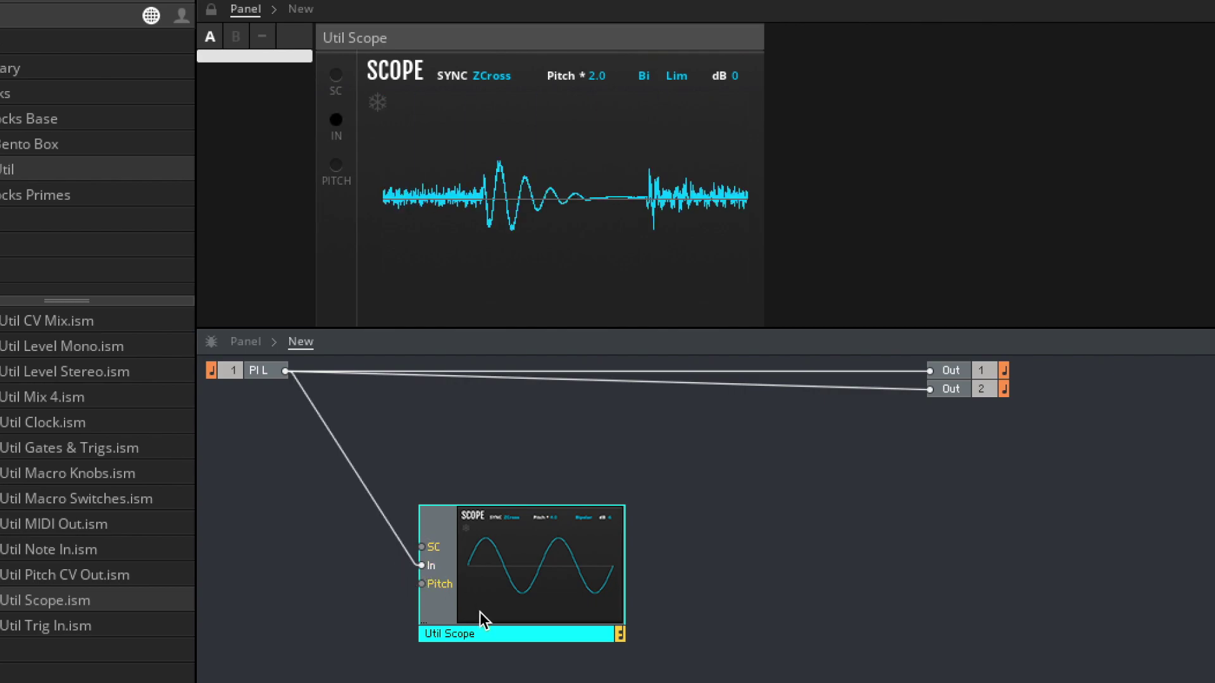
pyautogui.doubleClick(484, 632)
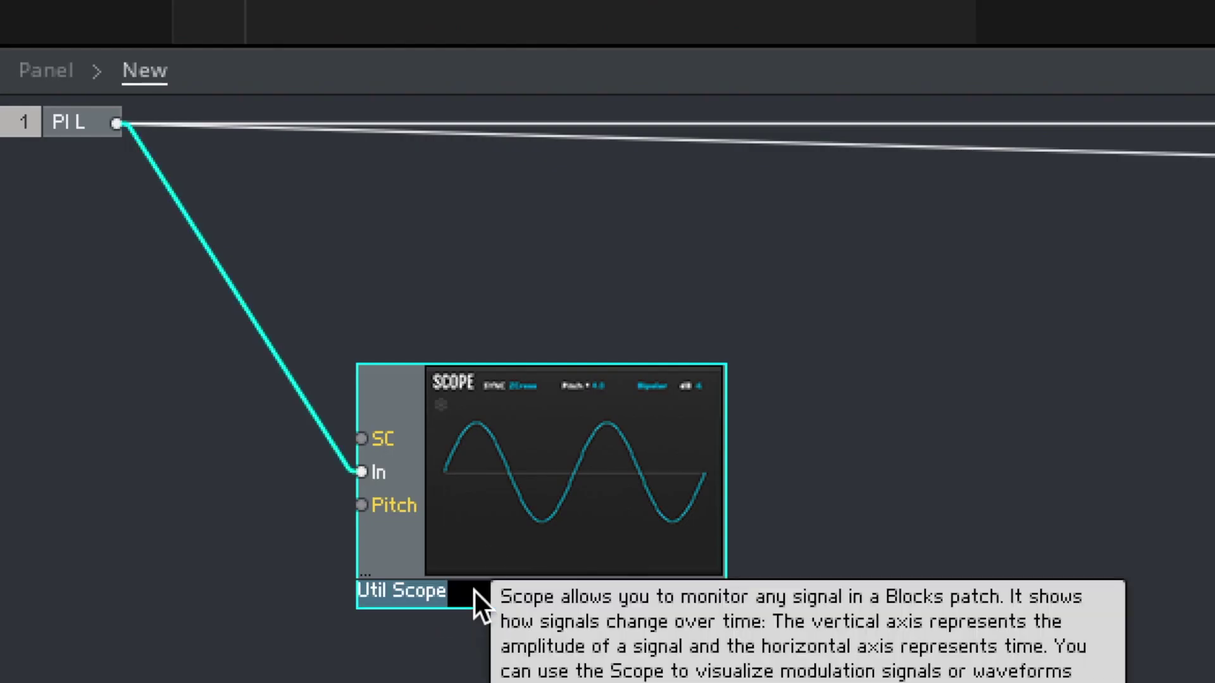
pyautogui.write('Input Signal')
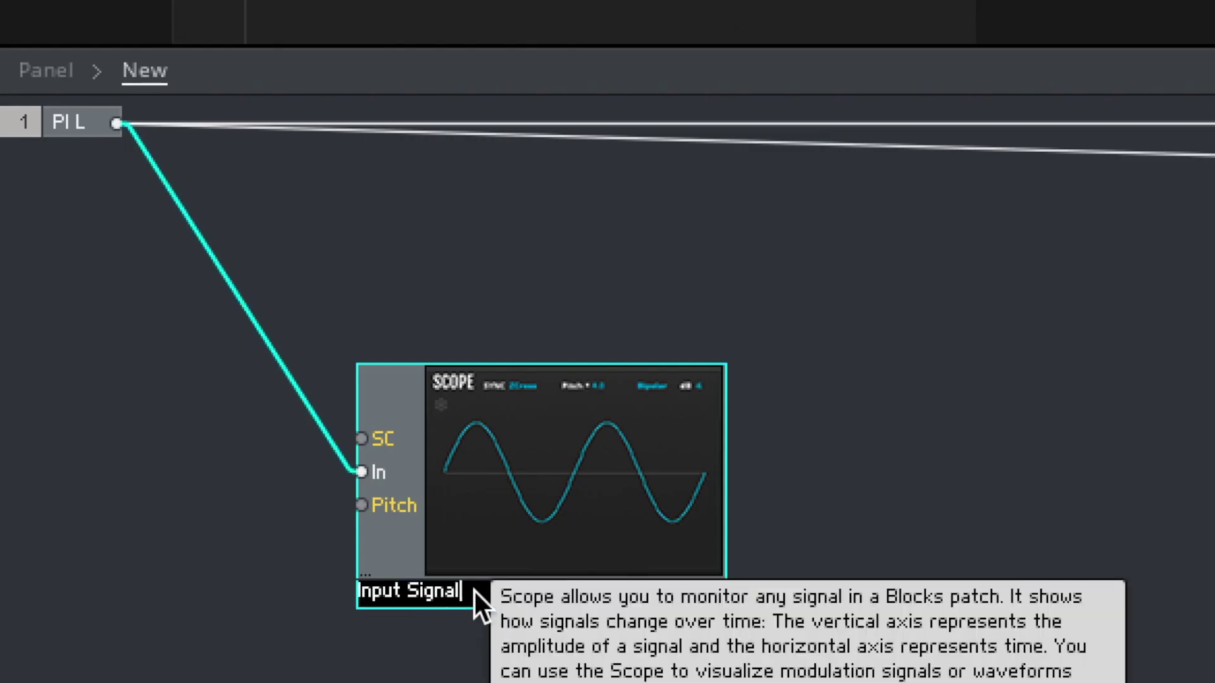
pyautogui.press('Return')
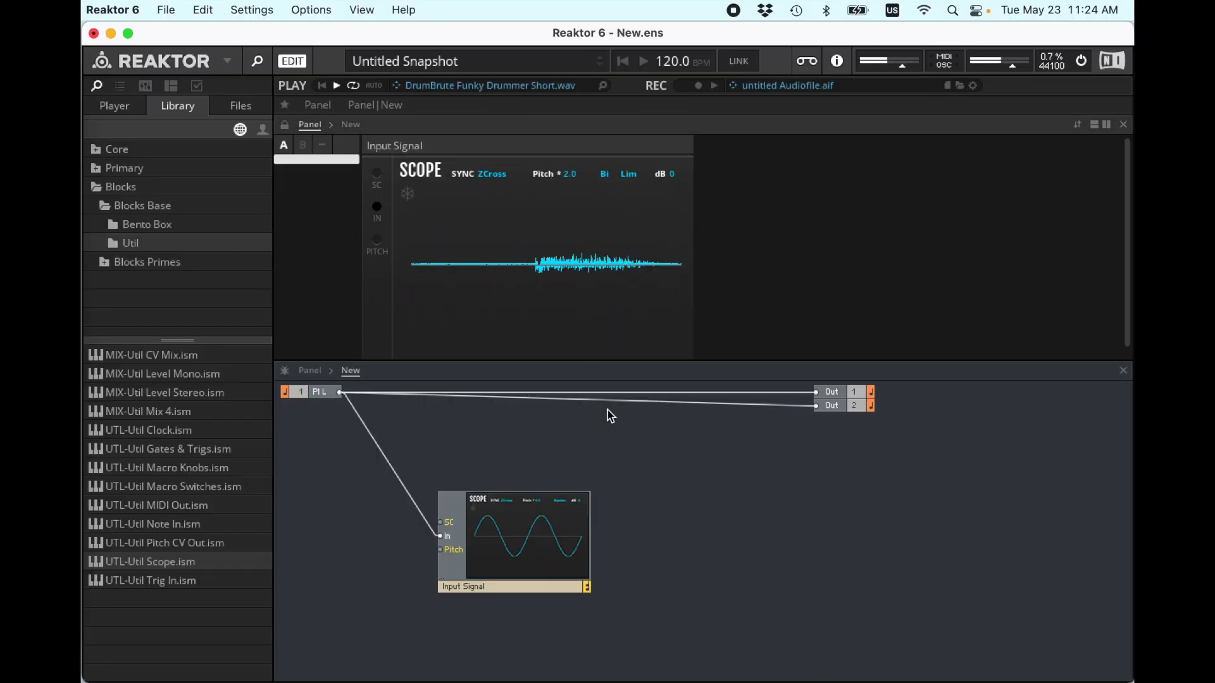
# Step: Delete PI L's wire to Out 1 and select its wire to Out 2
pyautogui.click(764, 392)
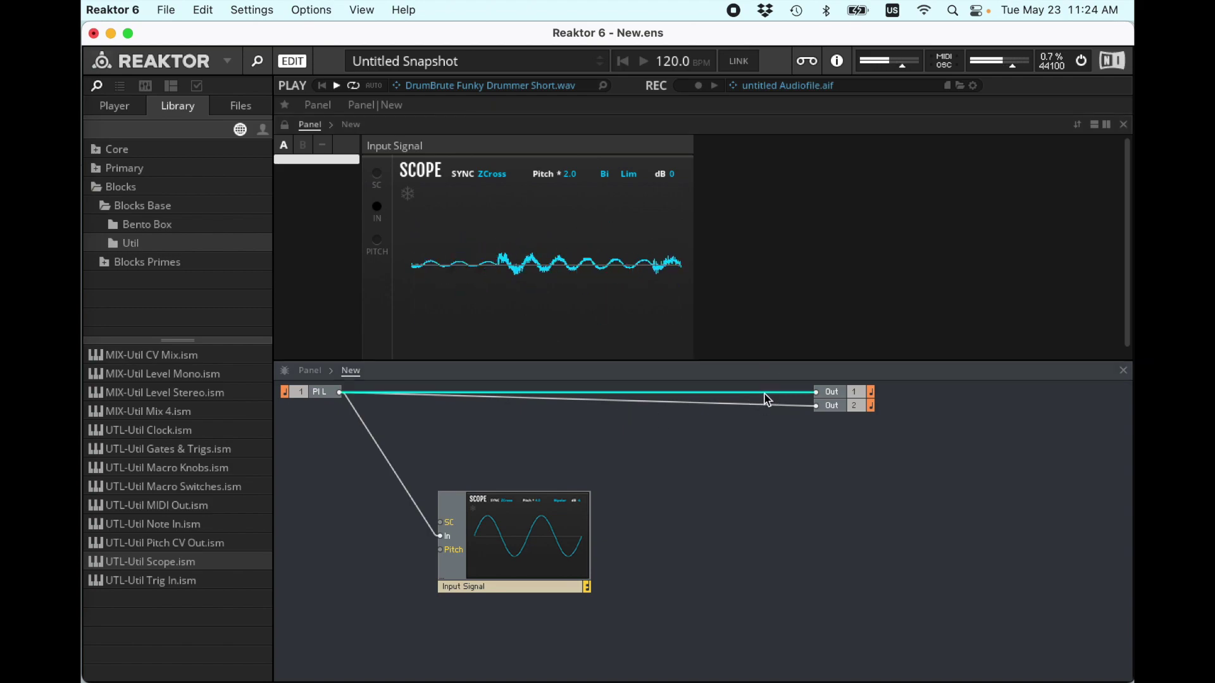
pyautogui.press('Delete')
pyautogui.click(771, 405)
# Step: Remove the PI L wire to Out 2 and move the Input Signal scope down-left
pyautogui.press('Delete')
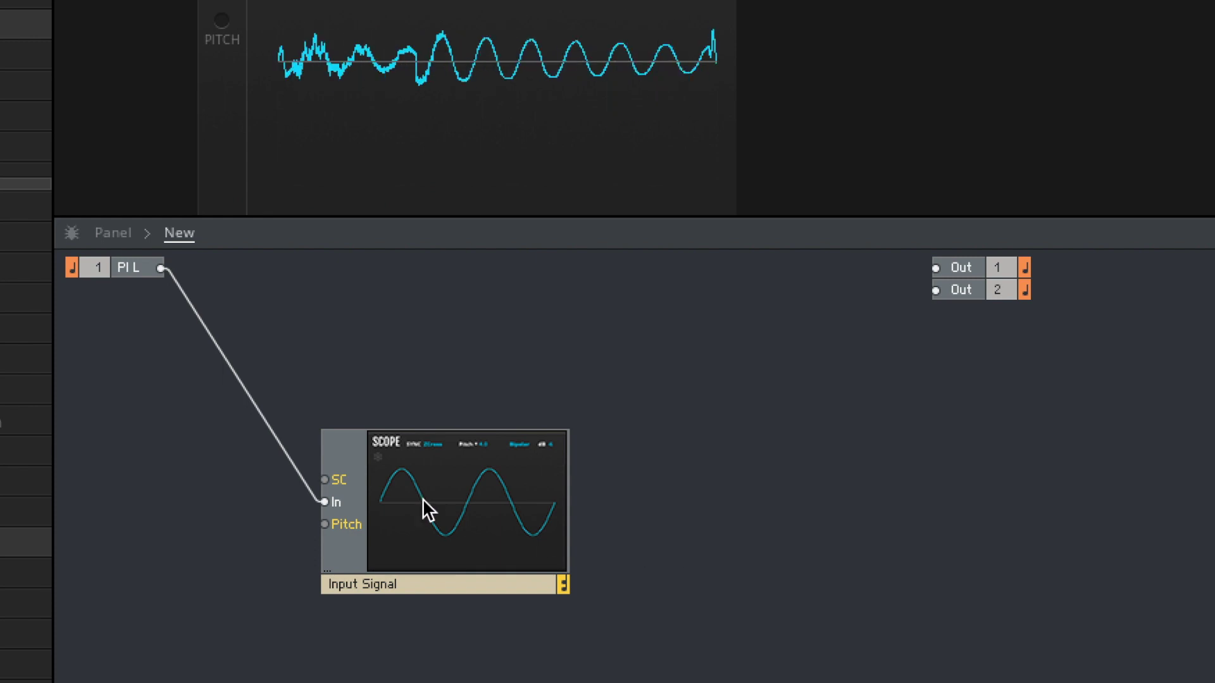
pyautogui.moveTo(423, 500); pyautogui.dragTo(376, 545)
pyautogui.click(604, 340)
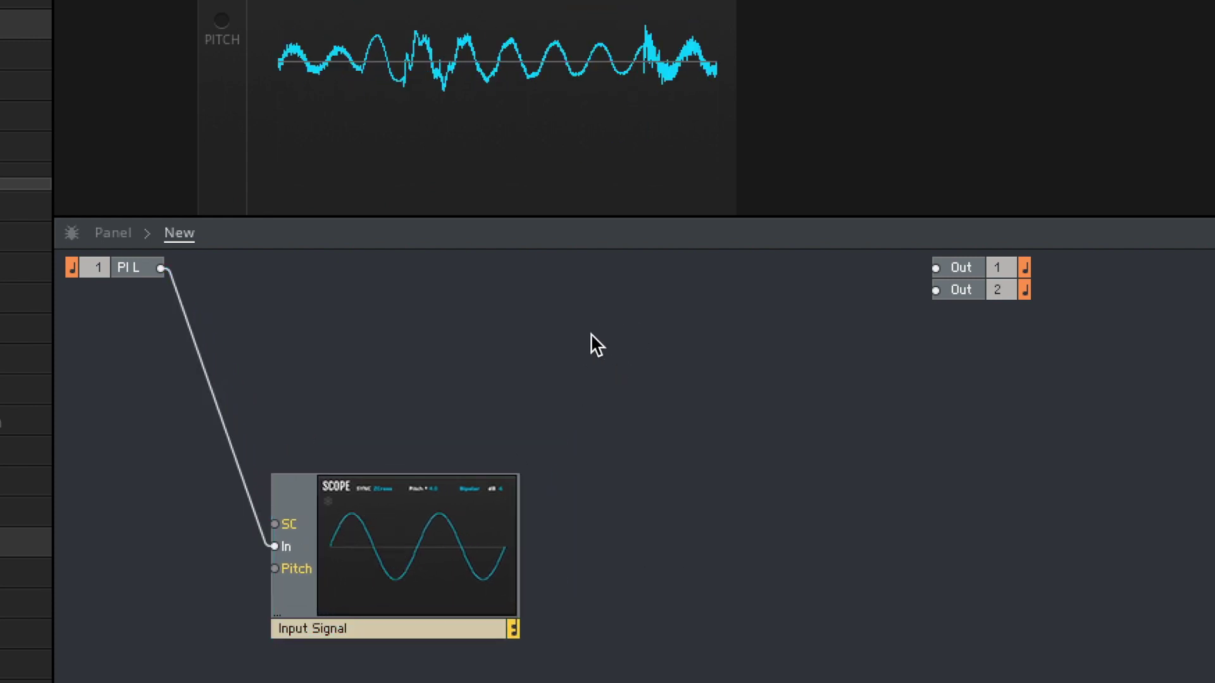
# Step: Add a Built-In Amp/Mixer fed by PI L, with its Out wired to Out 1 and Out 2
pyautogui.rightClick(602, 317)
pyautogui.moveTo(611, 318)
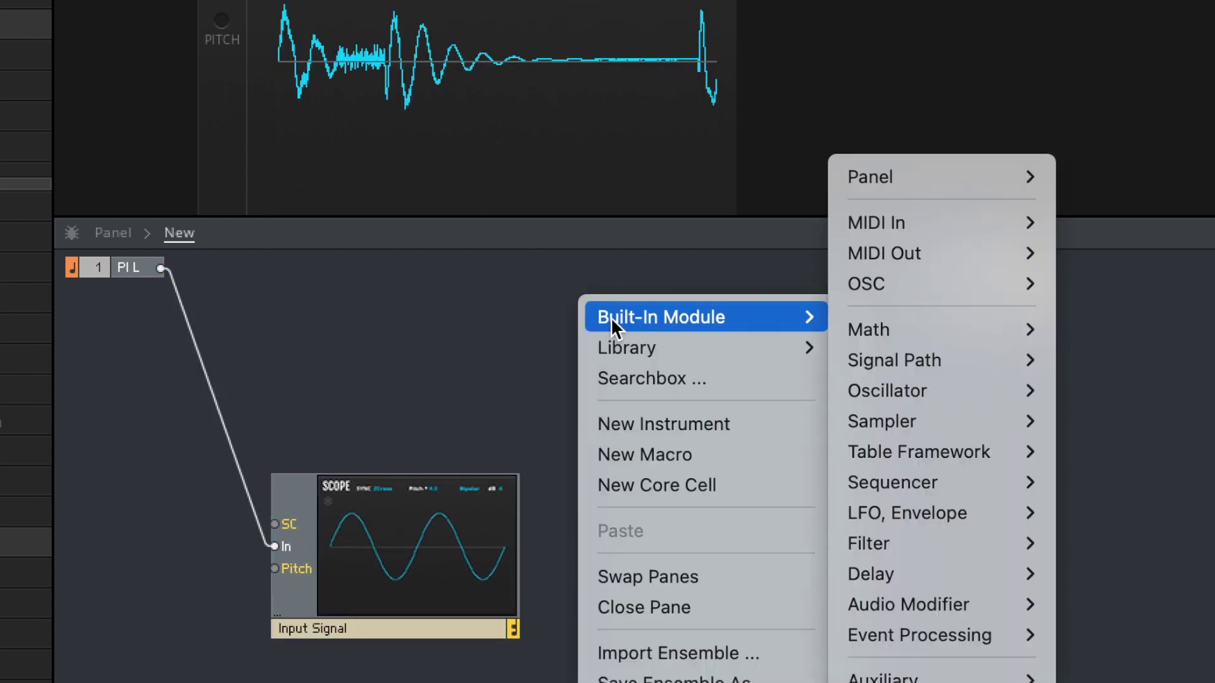
pyautogui.moveTo(979, 365)
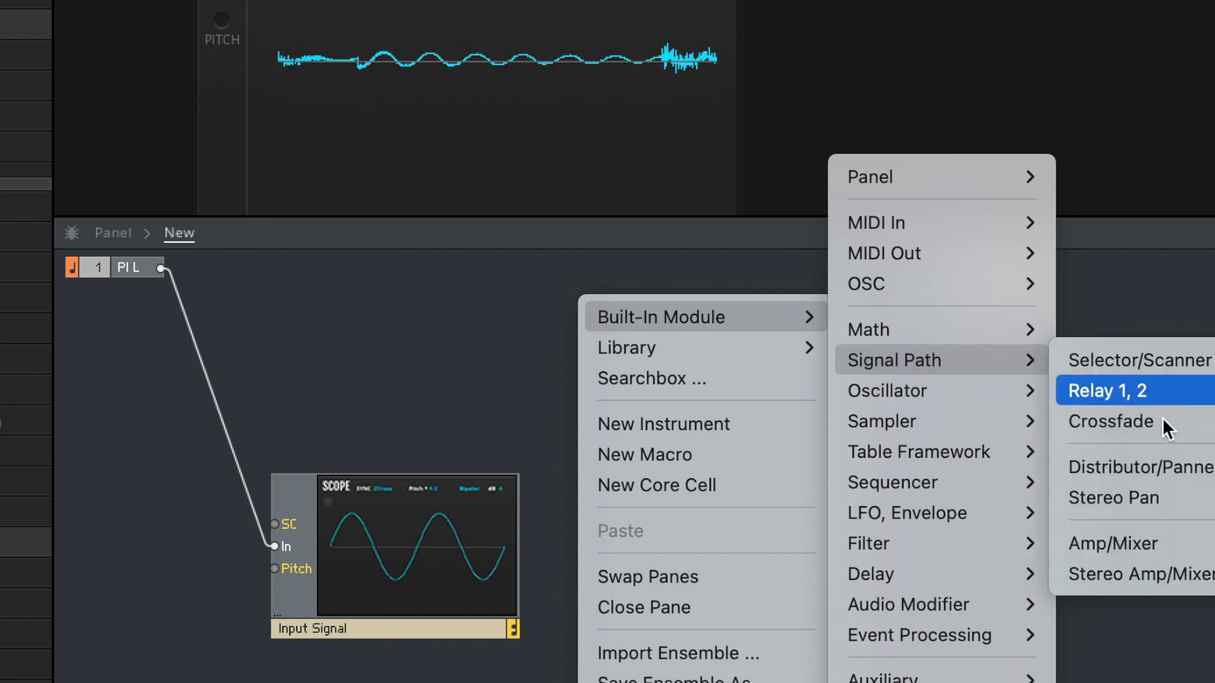
pyautogui.click(1177, 535)
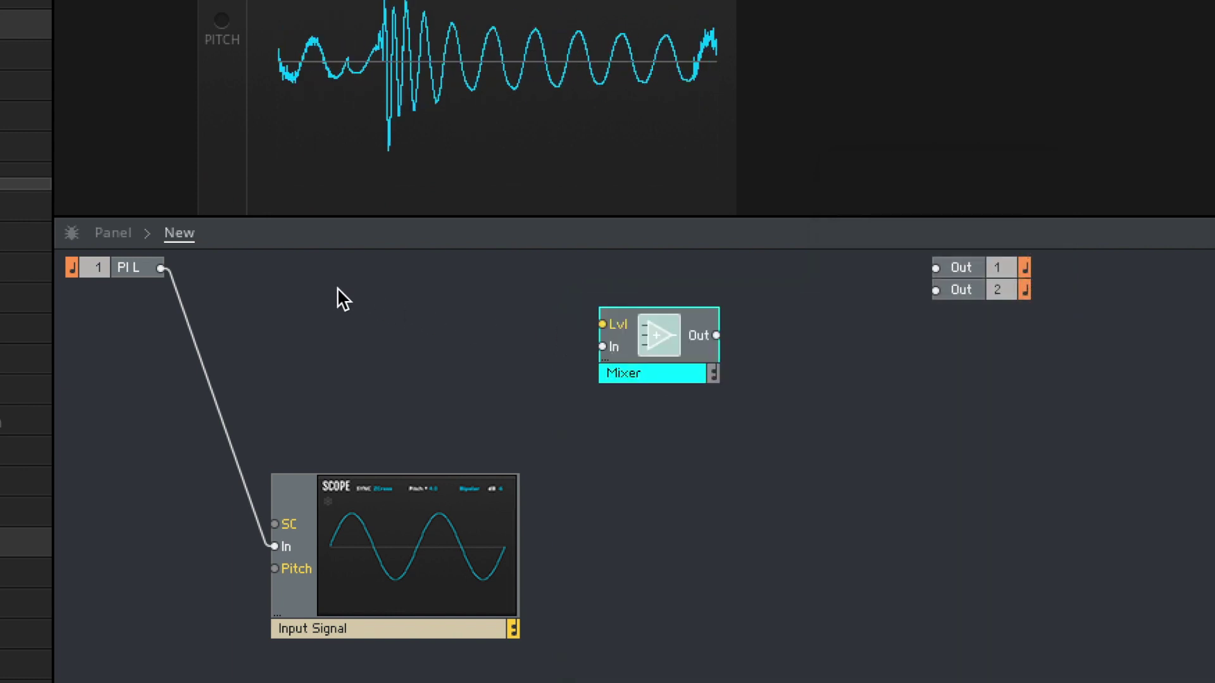
pyautogui.moveTo(158, 269); pyautogui.dragTo(620, 353)
pyautogui.moveTo(715, 336); pyautogui.dragTo(935, 267)
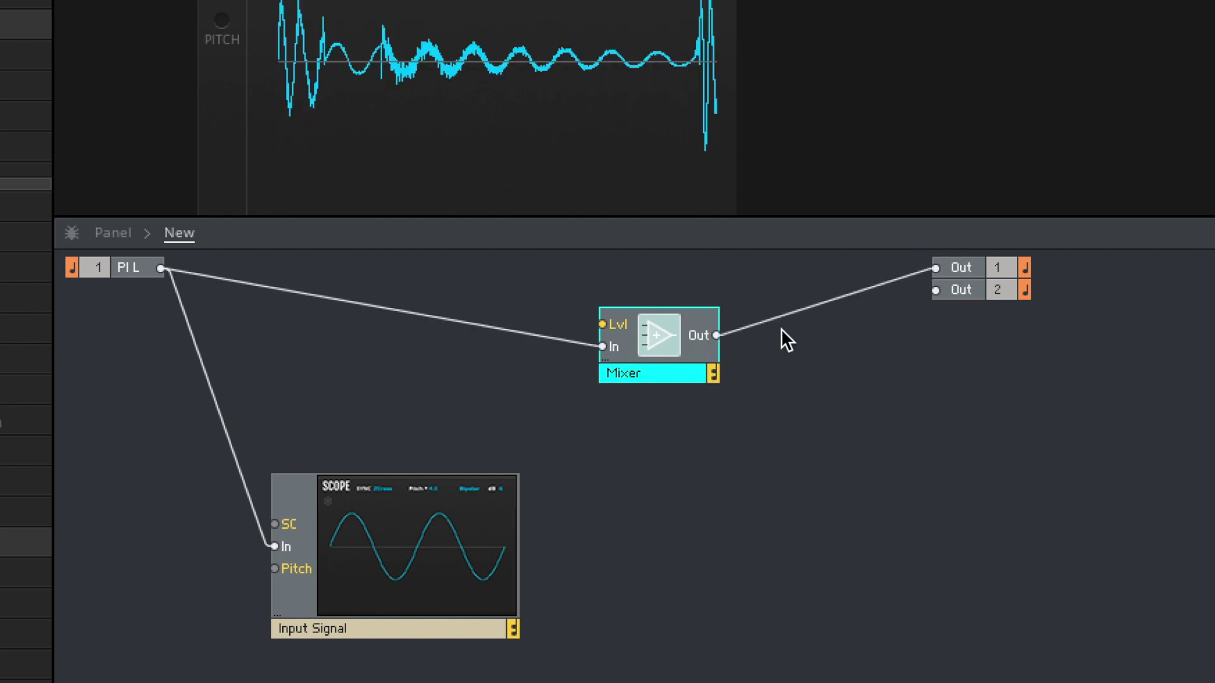
pyautogui.moveTo(716, 335); pyautogui.dragTo(898, 292)
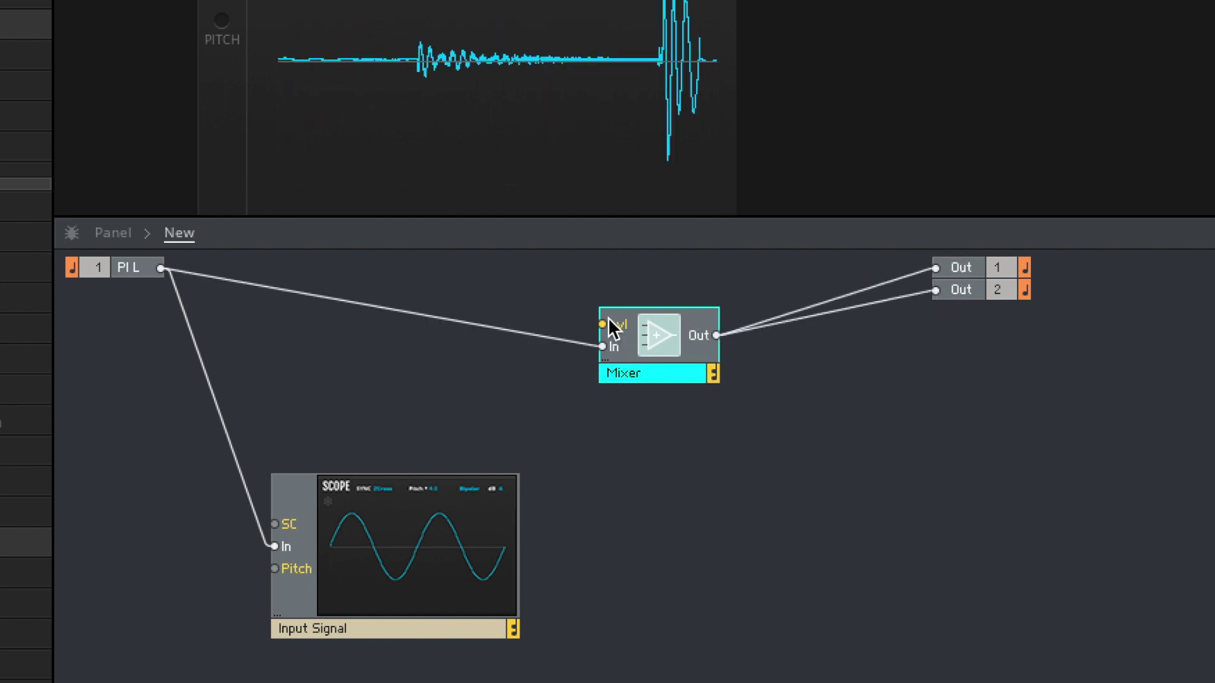
# Step: Create a Mixer Lvl control named 'original', set it to -60, and tidy the modules
pyautogui.rightClick(604, 324)
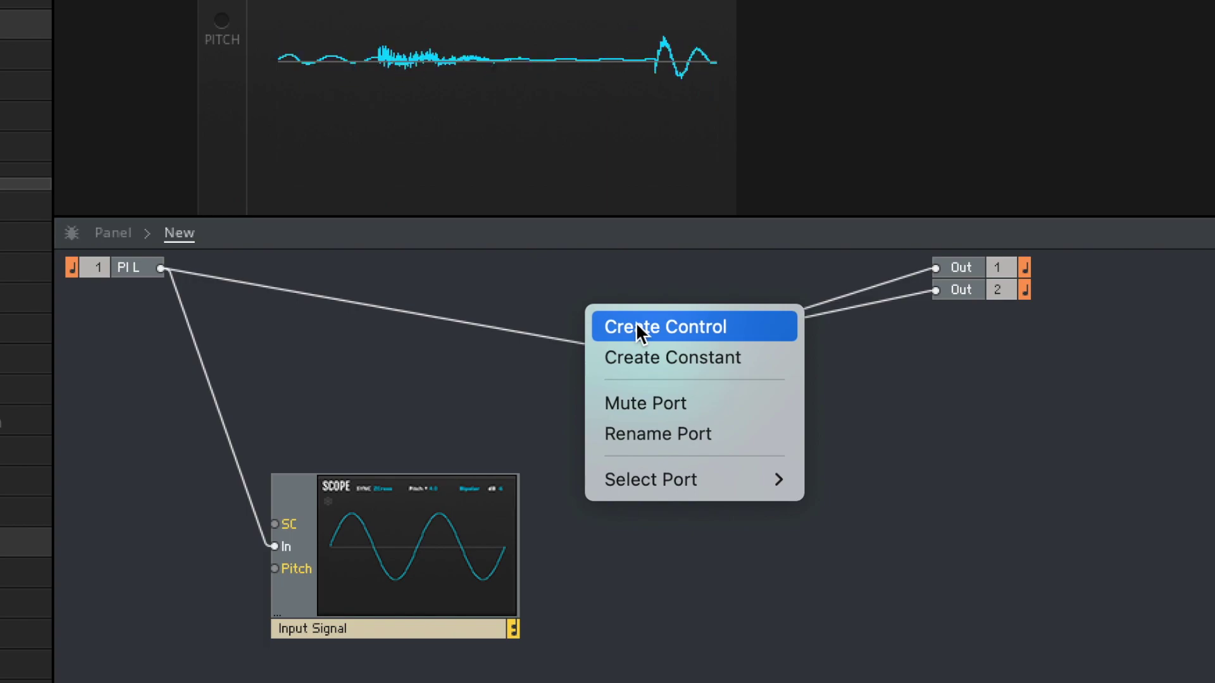
pyautogui.click(636, 326)
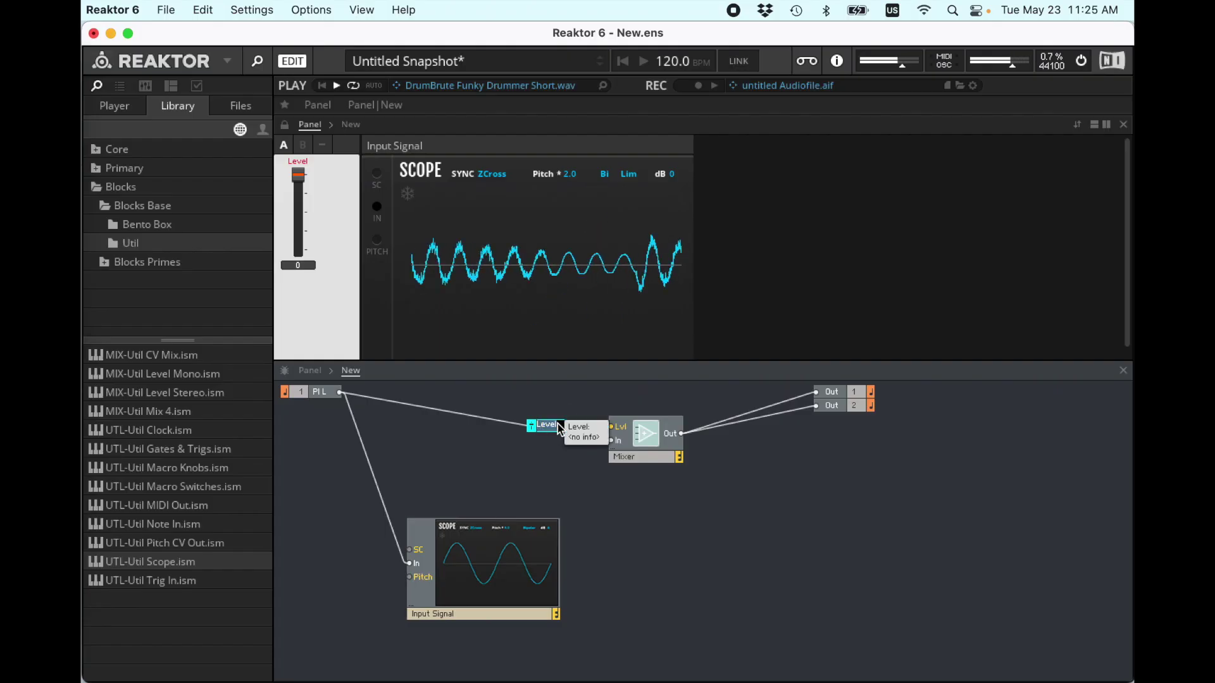
pyautogui.write('origin')
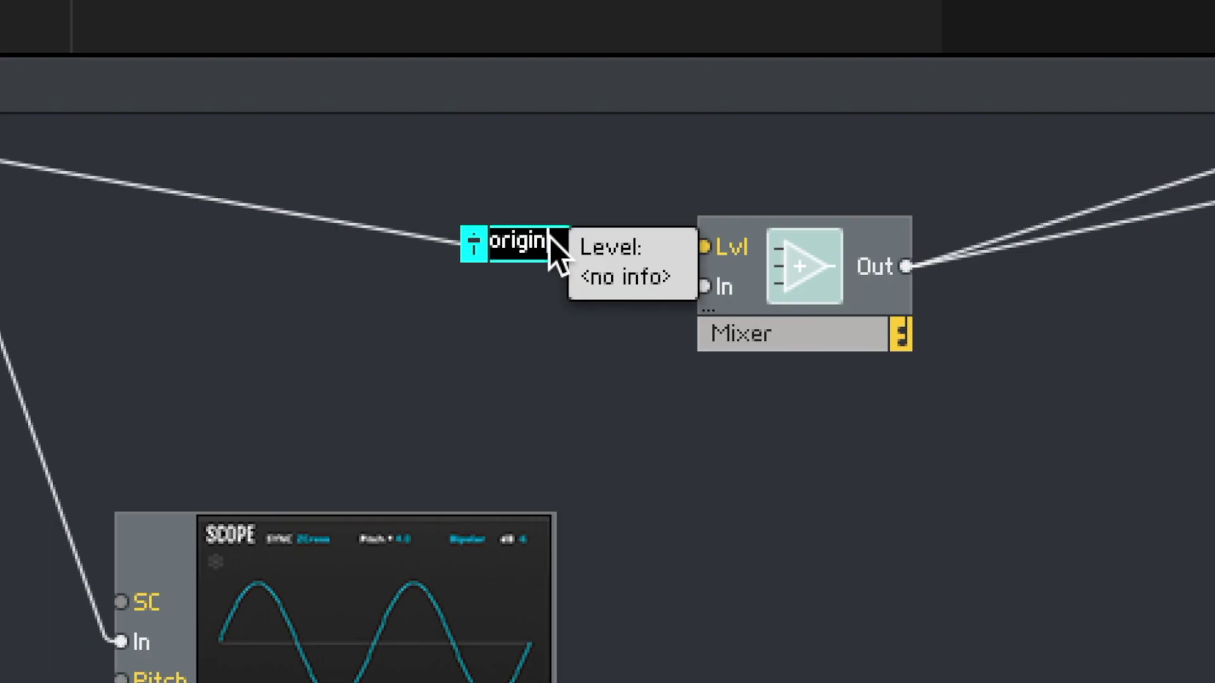
pyautogui.write('al')
pyautogui.press('Return')
pyautogui.moveTo(889, 433); pyautogui.dragTo(607, 257)
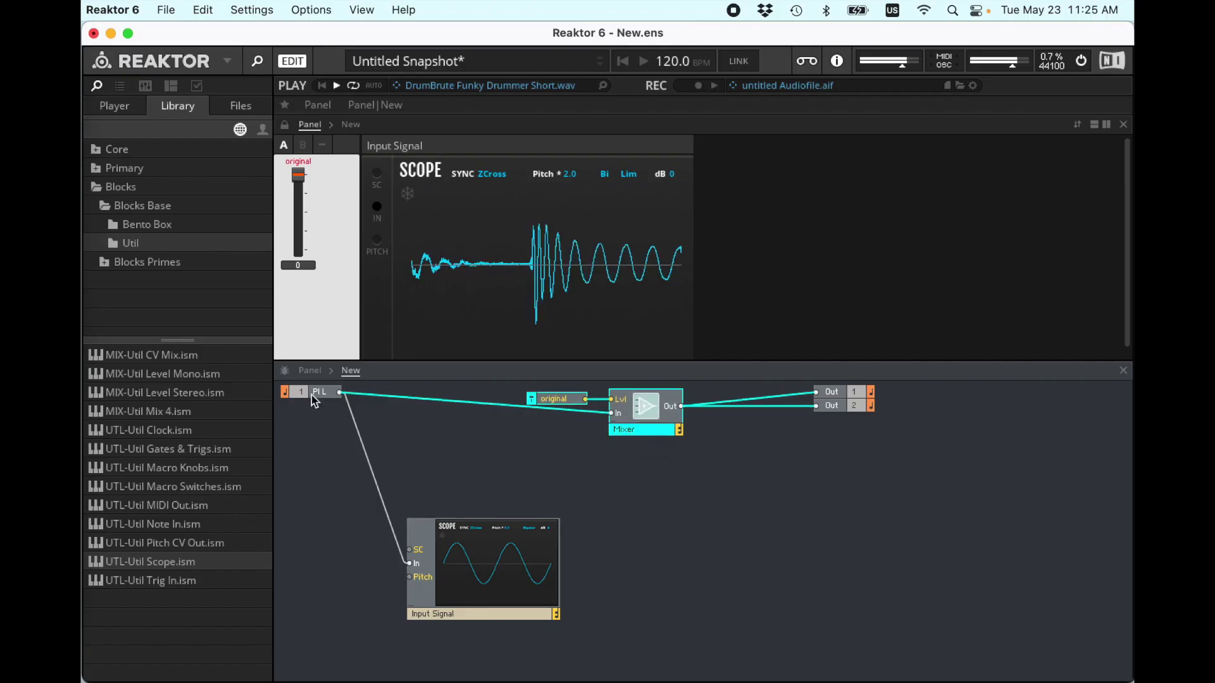
pyautogui.moveTo(312, 395)
pyautogui.mouseDown()
pyautogui.moveTo(320, 422)
pyautogui.moveTo(317, 412)
pyautogui.mouseUp()
pyautogui.moveTo(295, 223); pyautogui.dragTo(320, 361)
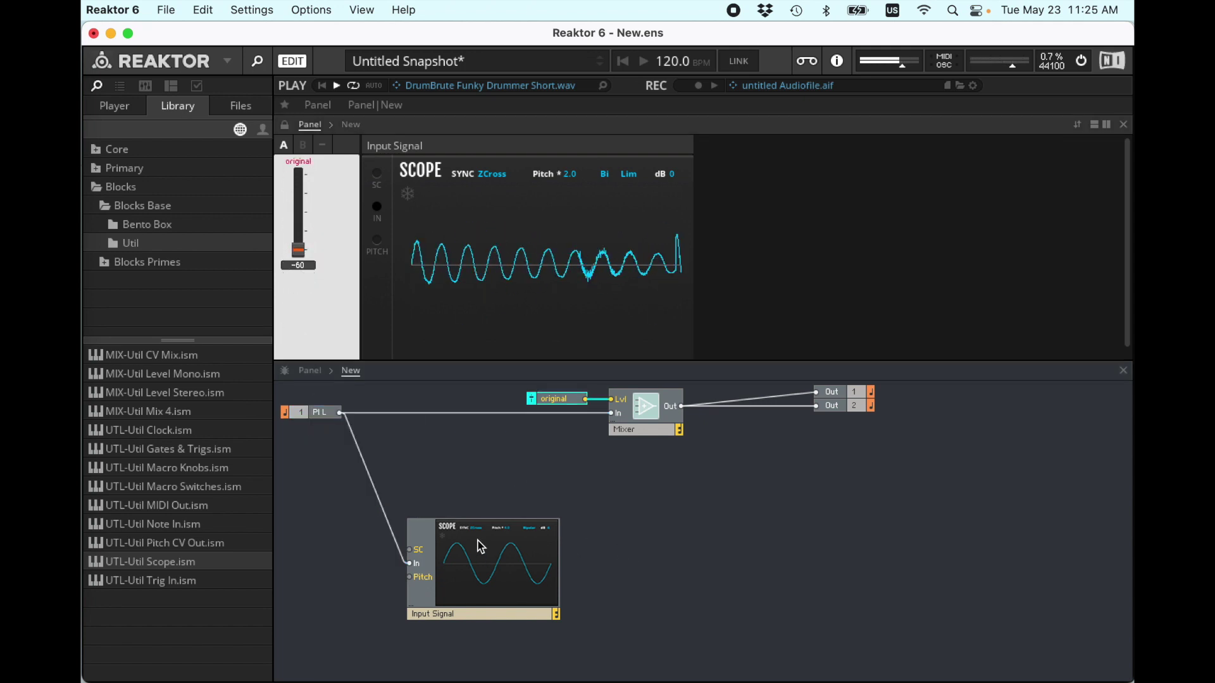
pyautogui.moveTo(480, 546)
pyautogui.mouseDown()
pyautogui.moveTo(496, 567)
pyautogui.moveTo(472, 559)
pyautogui.mouseUp()
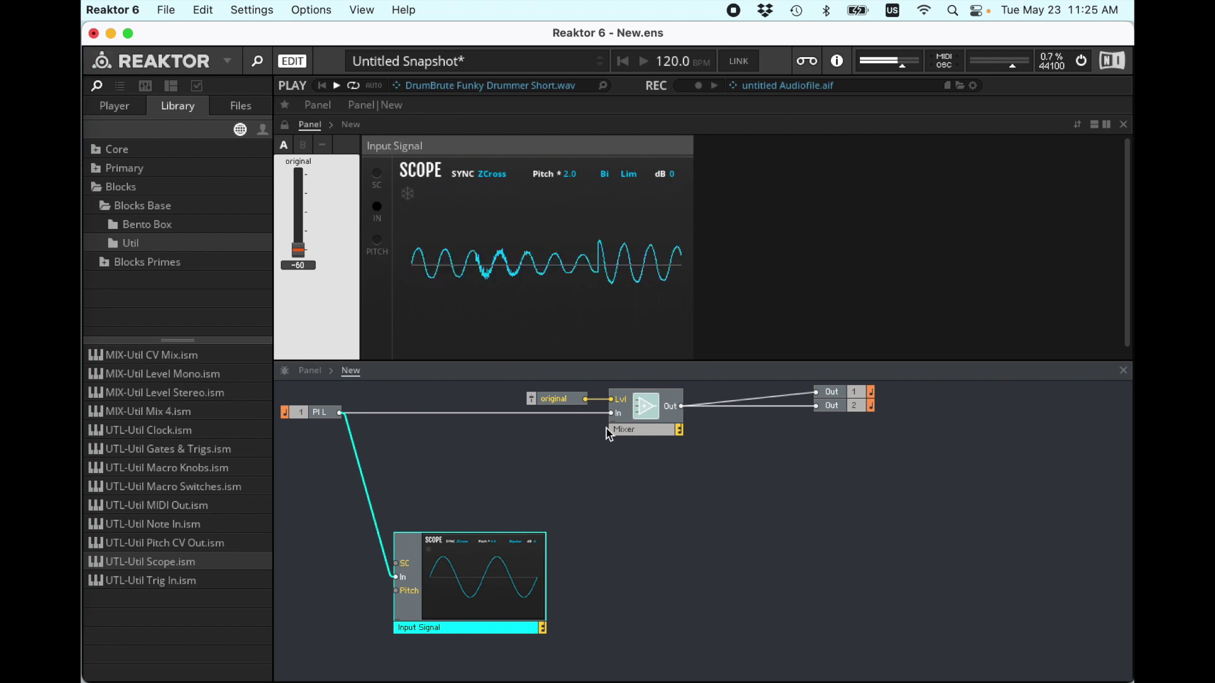
# Step: Create a new empty macro named 'Follower'
pyautogui.click(486, 465)
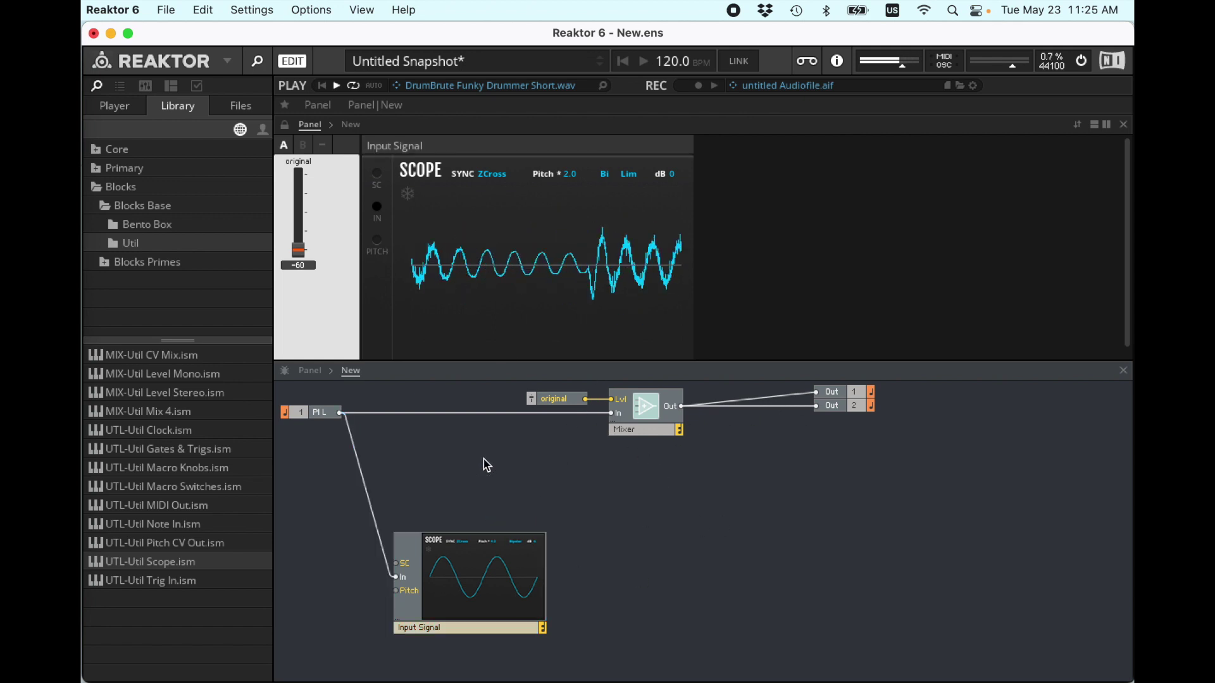
pyautogui.rightClick(469, 450)
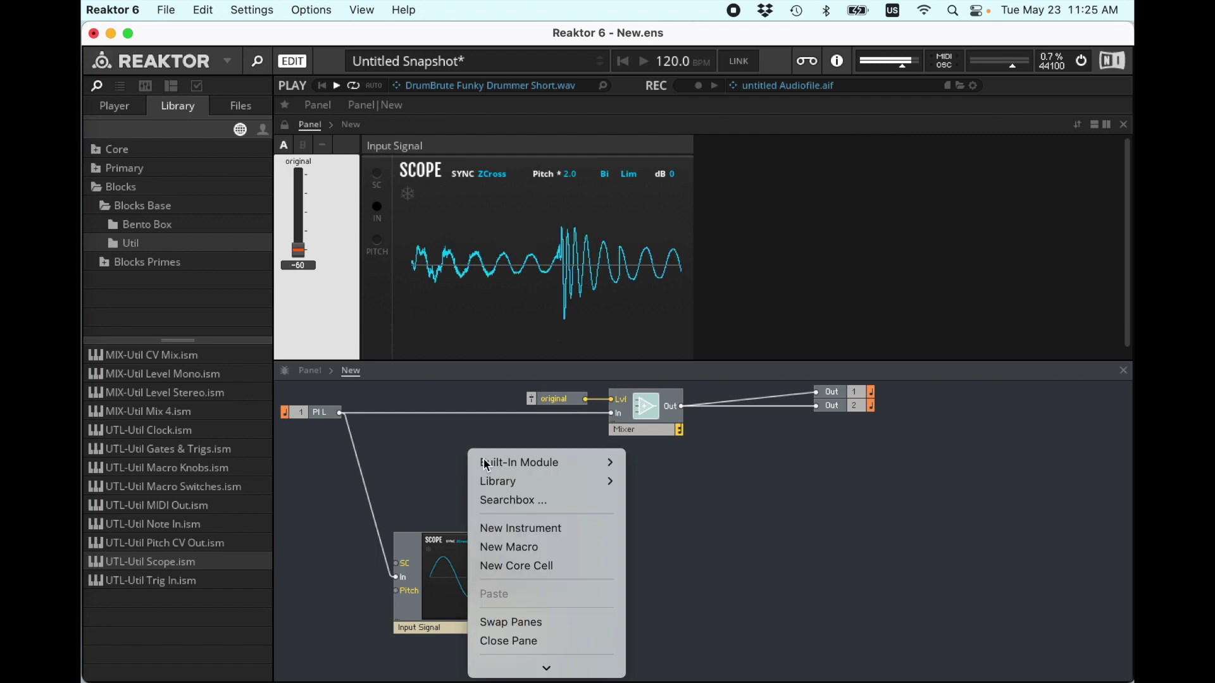
pyautogui.click(557, 546)
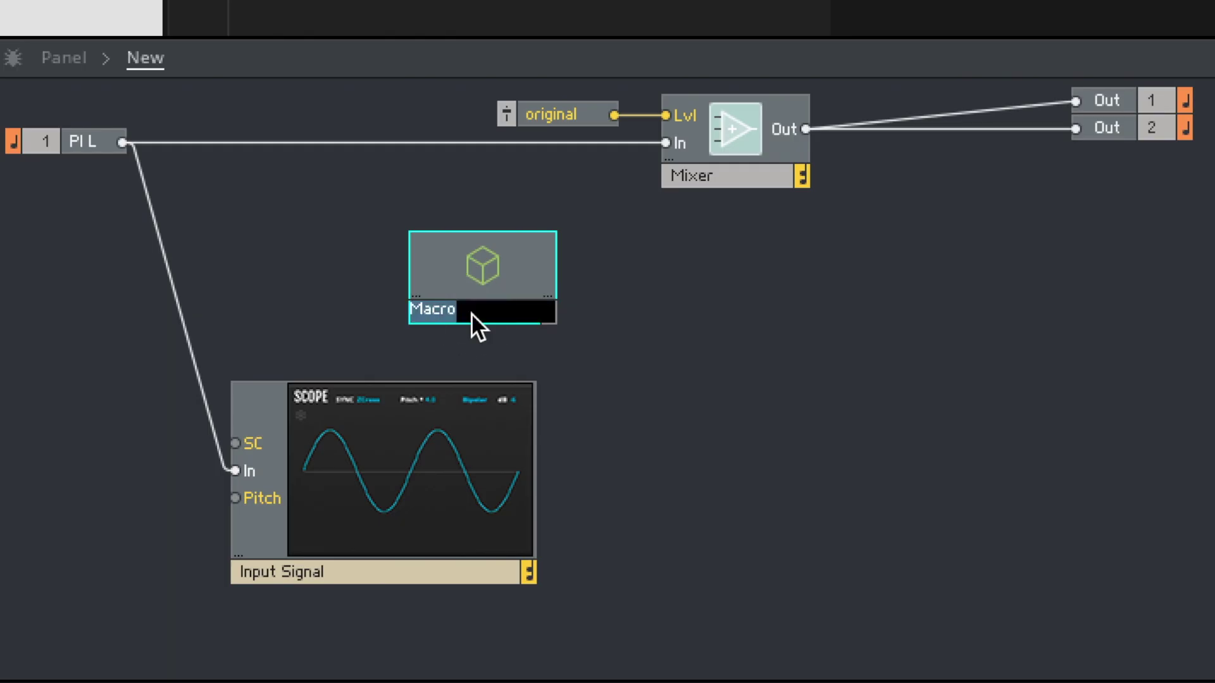
pyautogui.write('Follower')
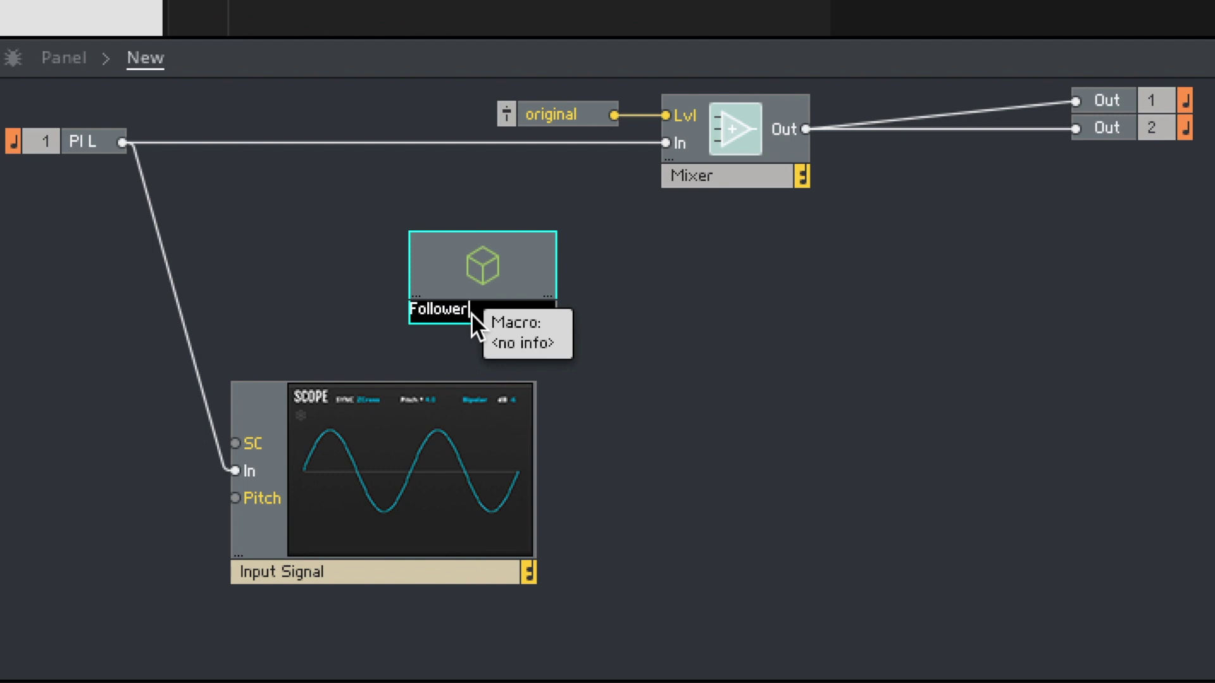
pyautogui.click(700, 277)
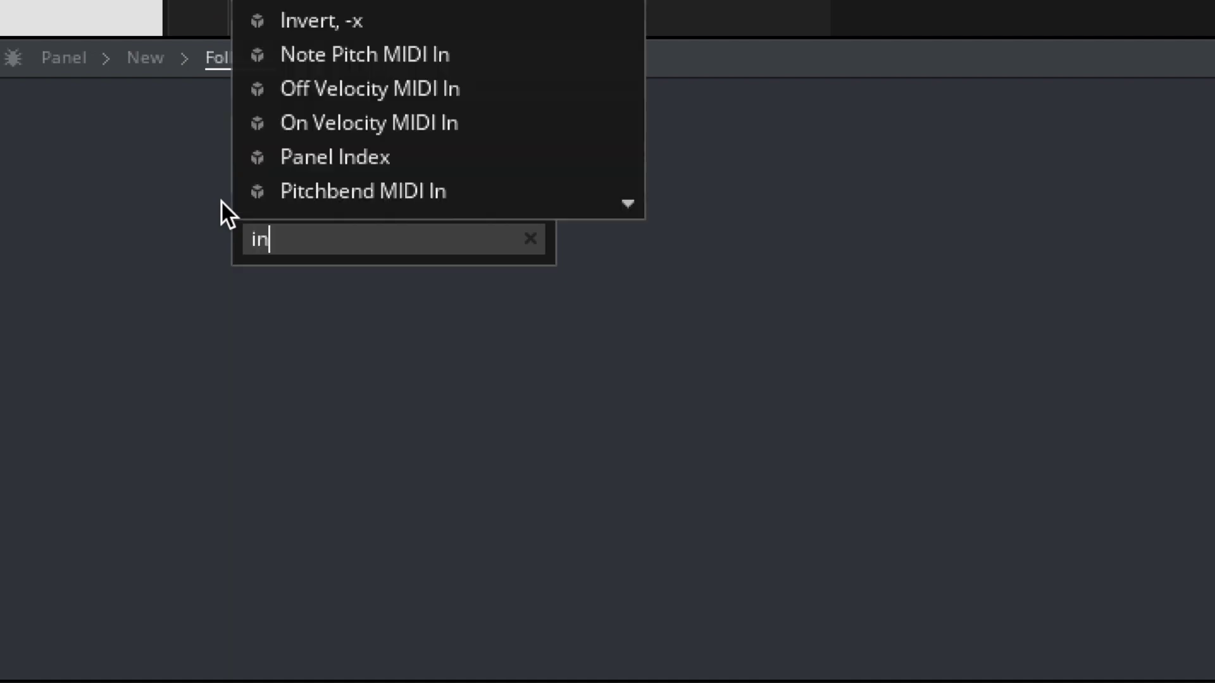
# Step: Give the Follower macro an In and an Out port, then select the Input Signal scope
pyautogui.press('Return')
pyautogui.doubleClick(221, 200)
pyautogui.write('out')
pyautogui.press('Return')
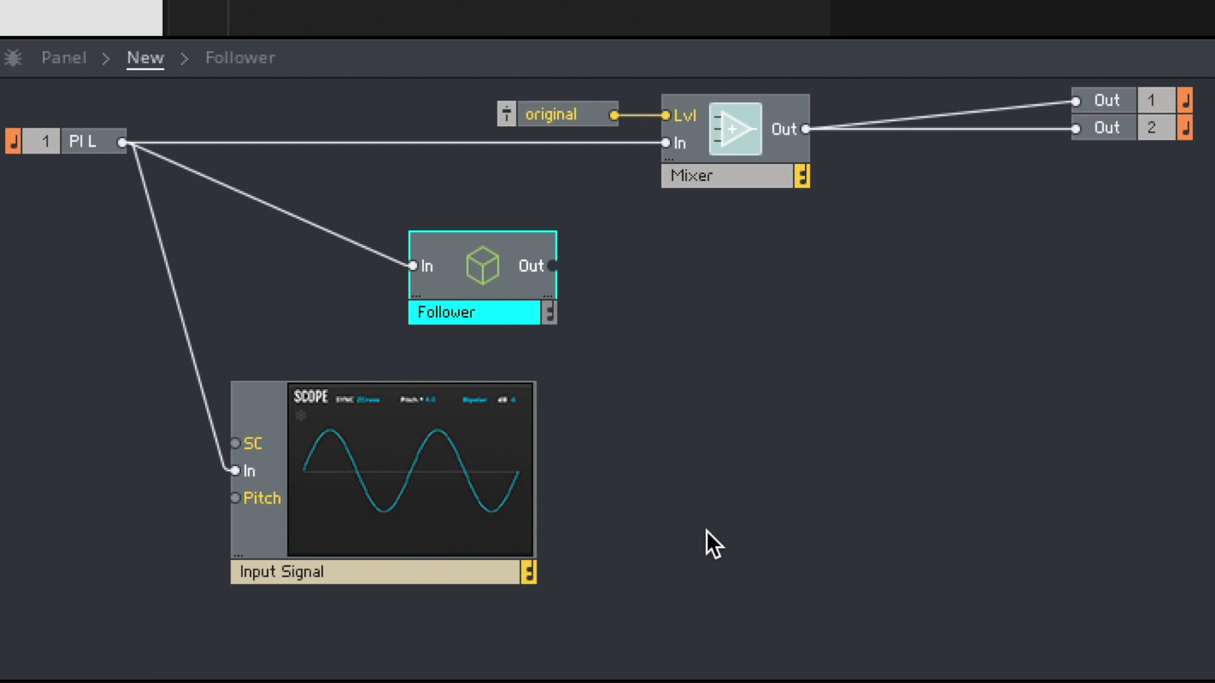
pyautogui.doubleClick(484, 261)
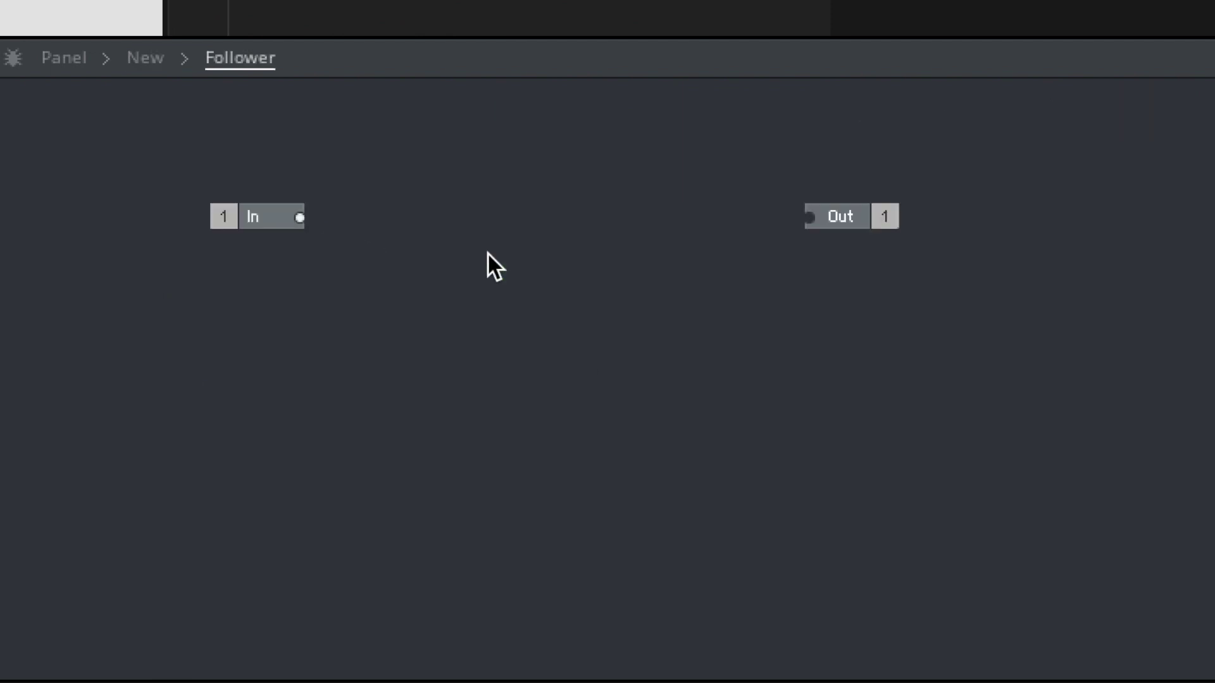
pyautogui.doubleClick(397, 306)
pyautogui.click(398, 457)
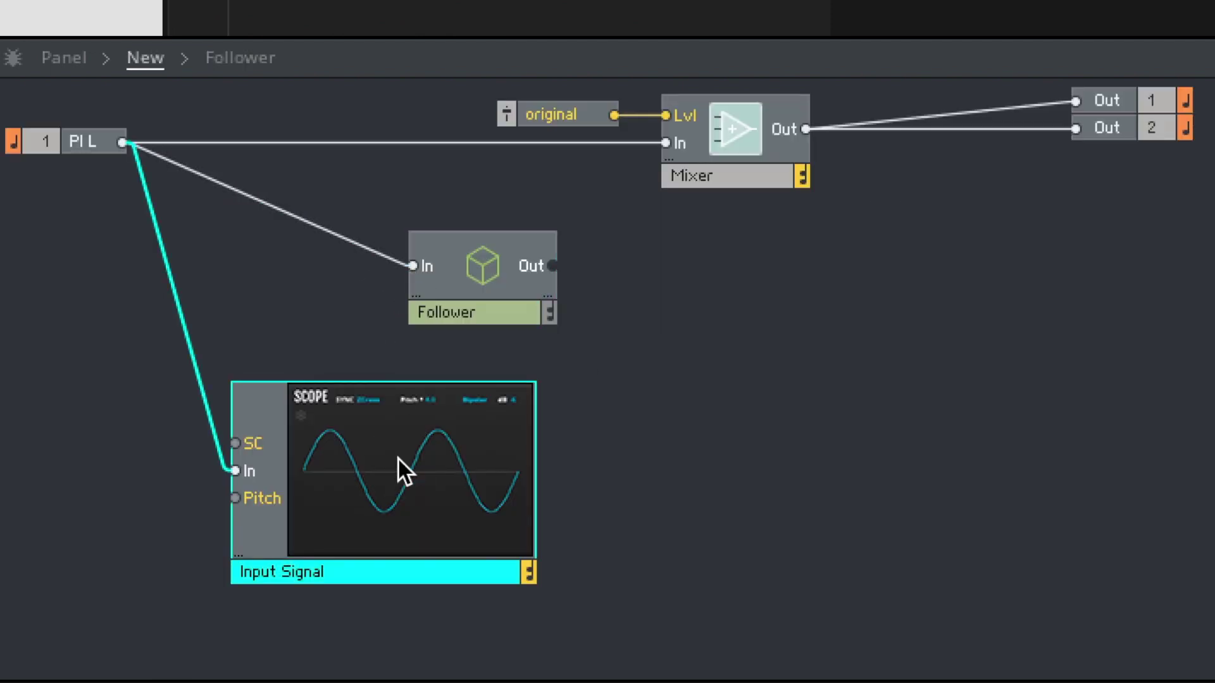
# Step: Paste the scope inside Follower, rename it 'Envelope Out', and arrange it beside the ports
pyautogui.doubleClick(496, 264)
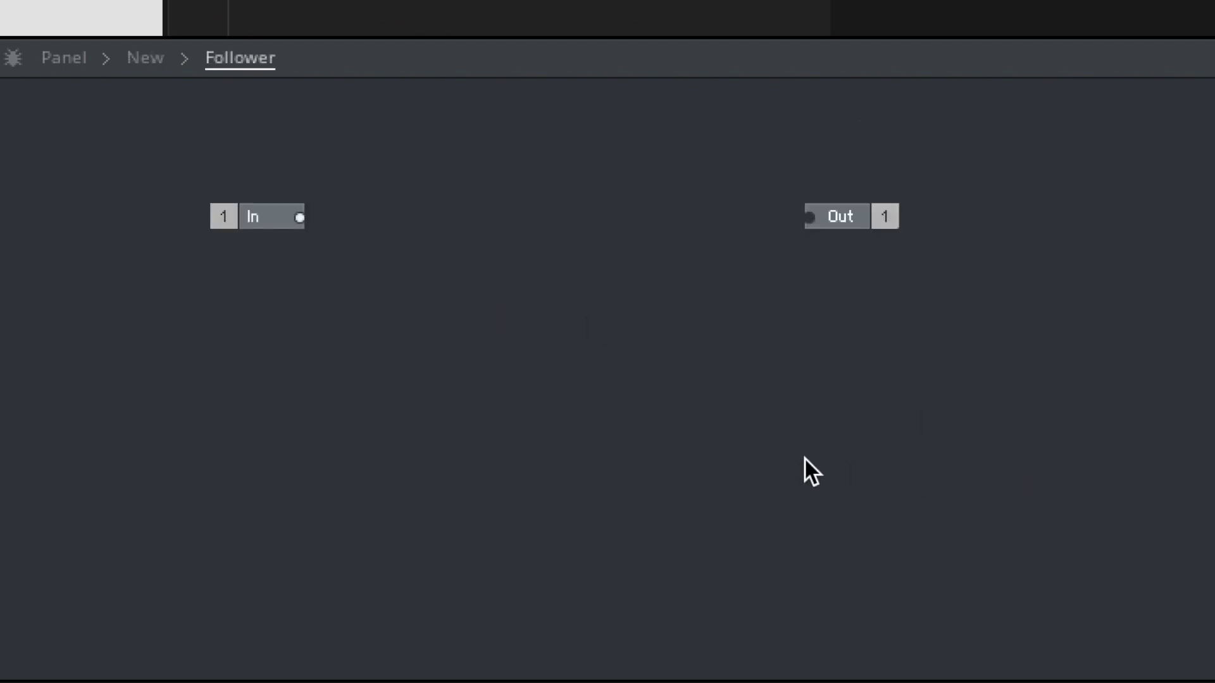
pyautogui.hotkey('ctrl', 'v')
pyautogui.doubleClick(1130, 647)
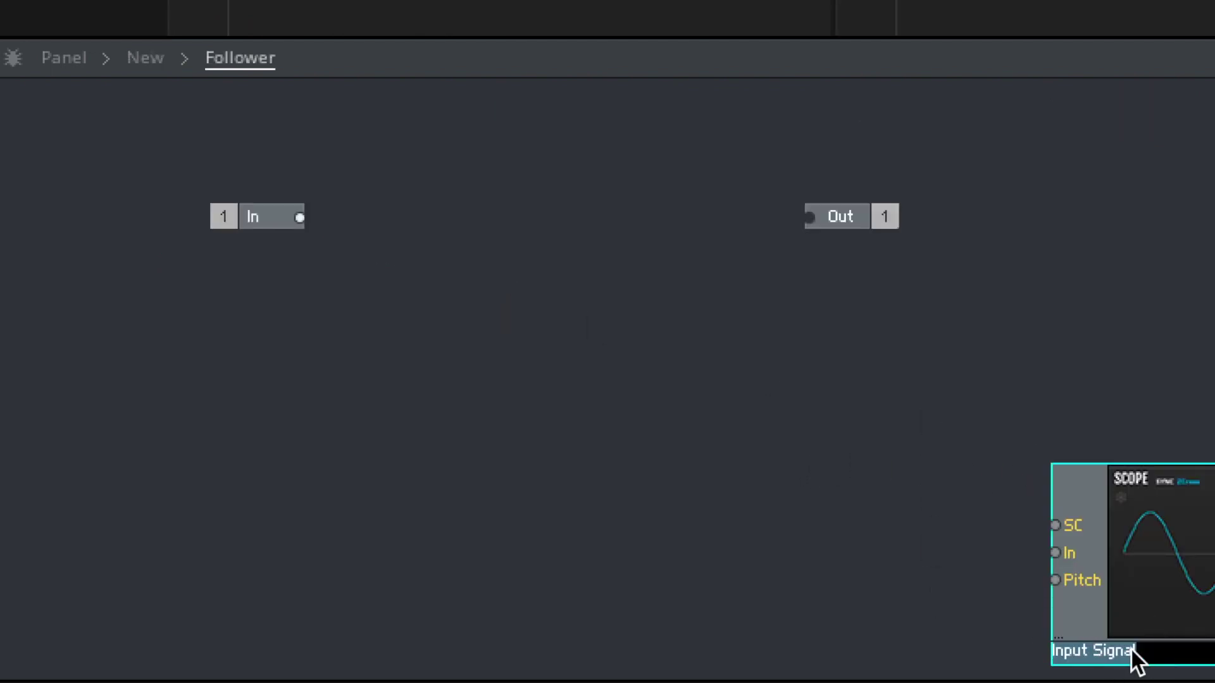
pyautogui.write('Envelope')
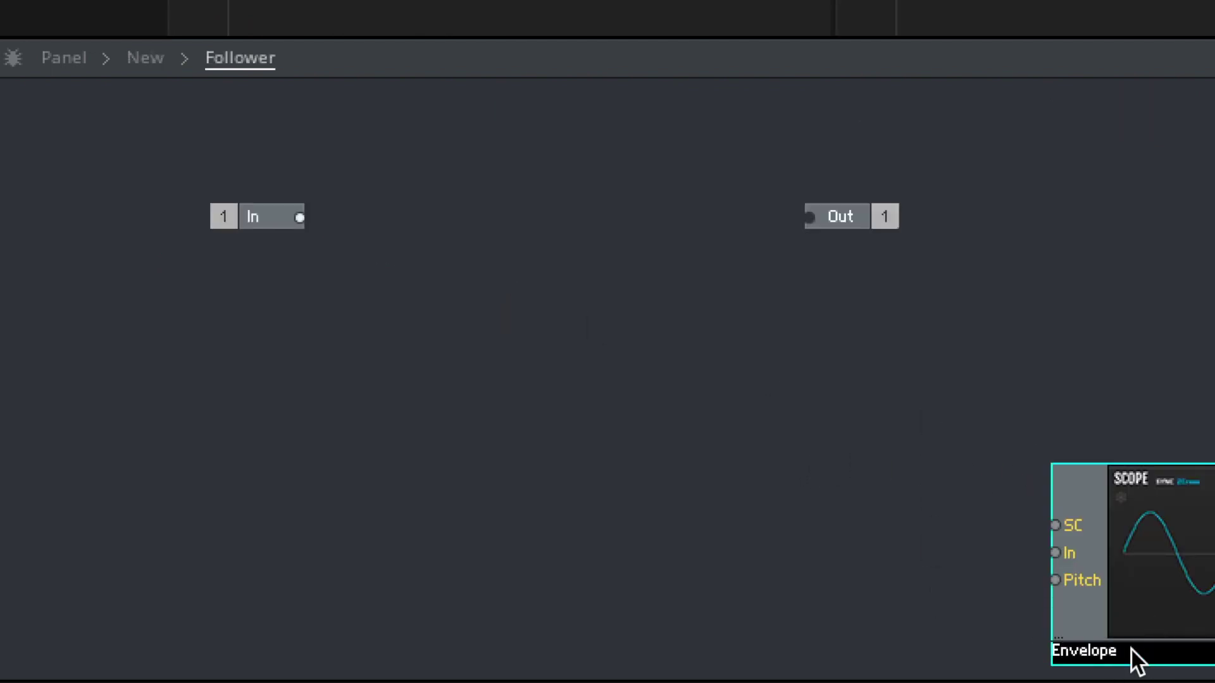
pyautogui.write(' Out')
pyautogui.click(941, 529)
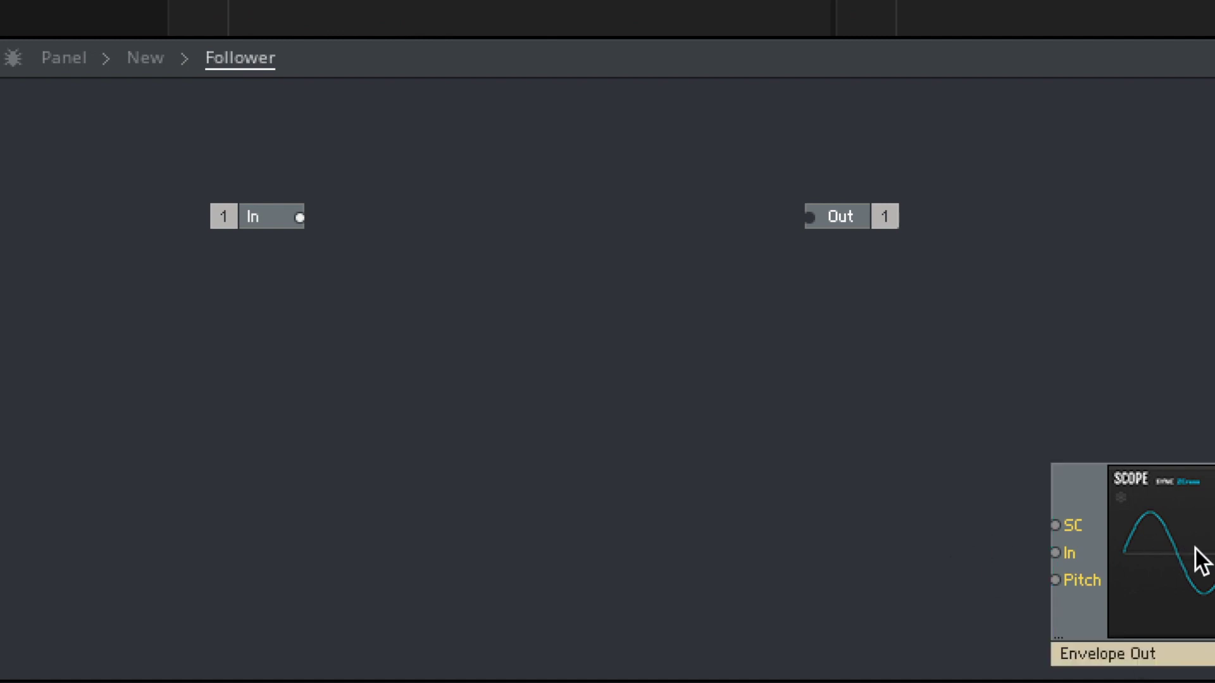
pyautogui.moveTo(1194, 548); pyautogui.dragTo(949, 507)
pyautogui.click(360, 295)
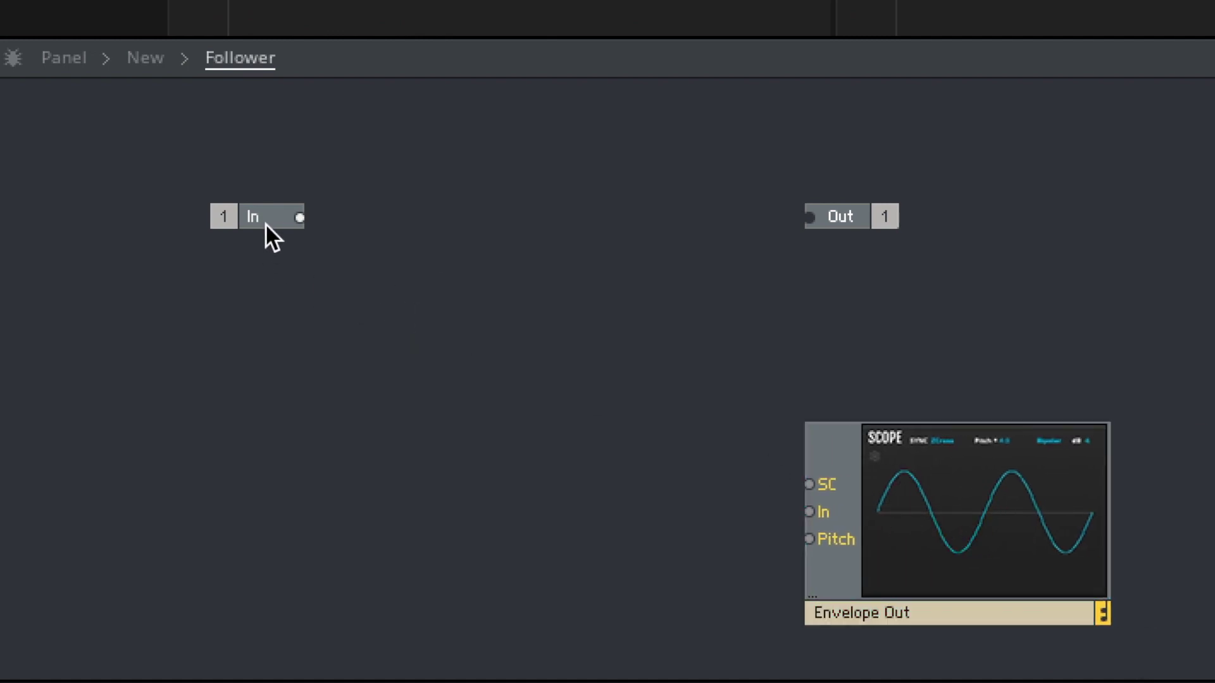
pyautogui.moveTo(265, 223); pyautogui.dragTo(252, 223)
pyautogui.click(411, 244)
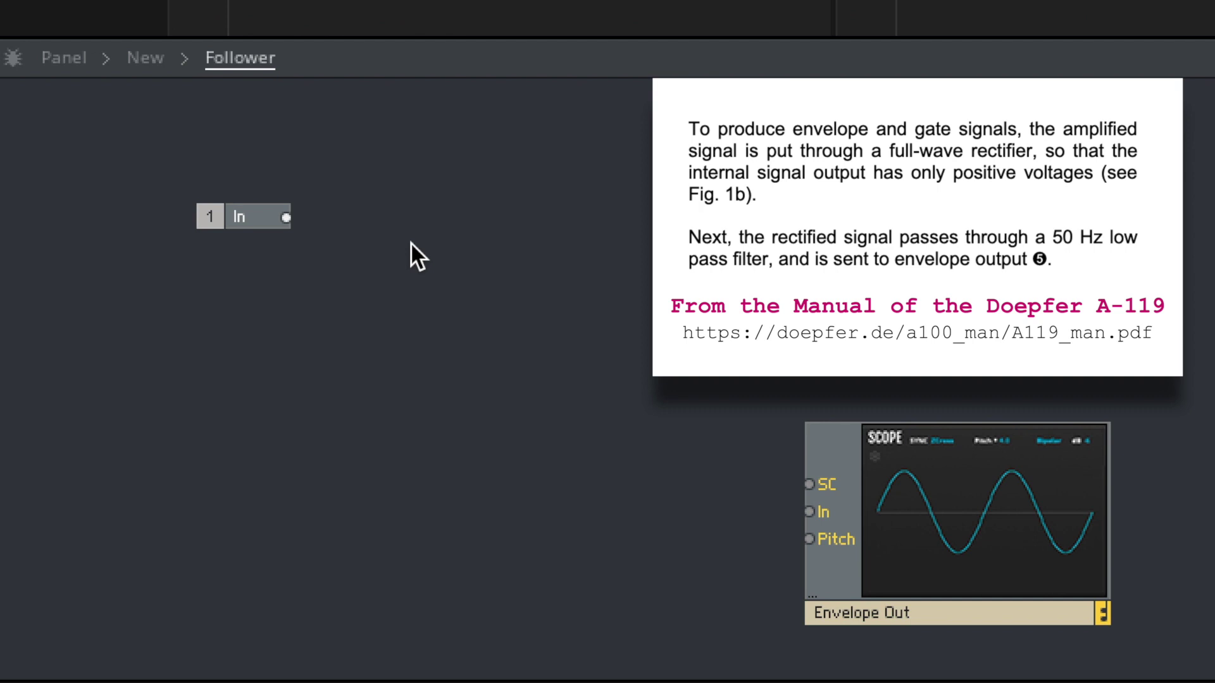
# Step: Add a Rectify |x| module beside In and wire In into it
pyautogui.doubleClick(411, 245)
pyautogui.write('rec')
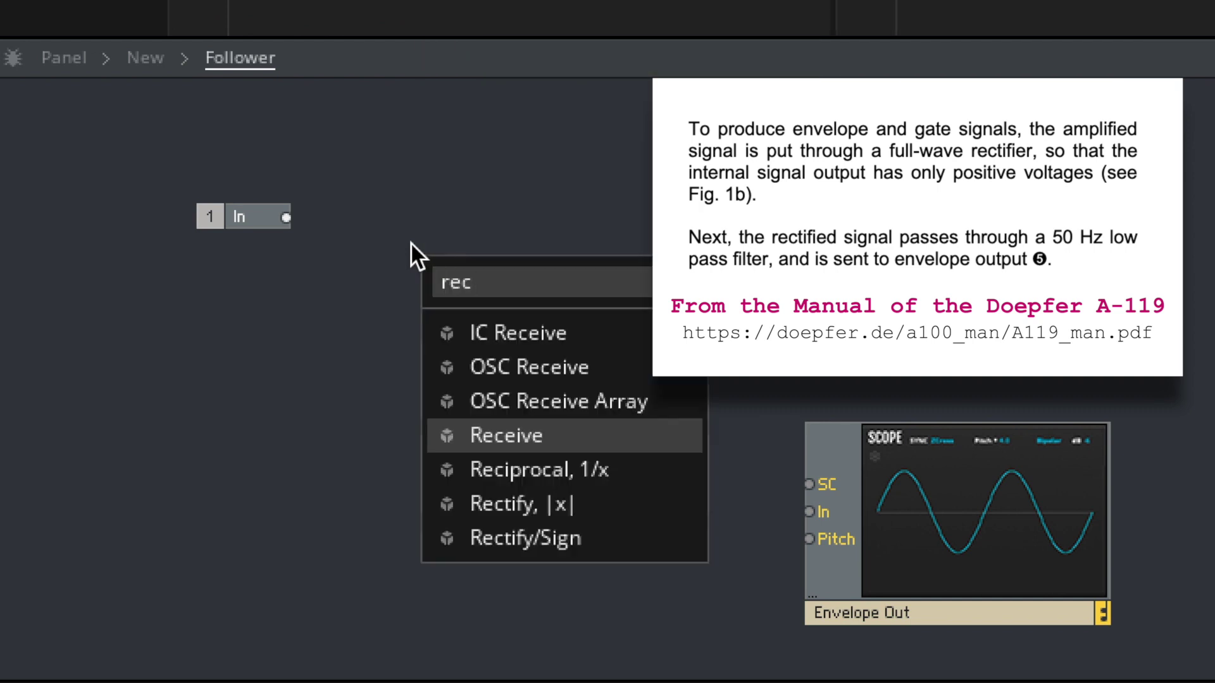
pyautogui.click(552, 506)
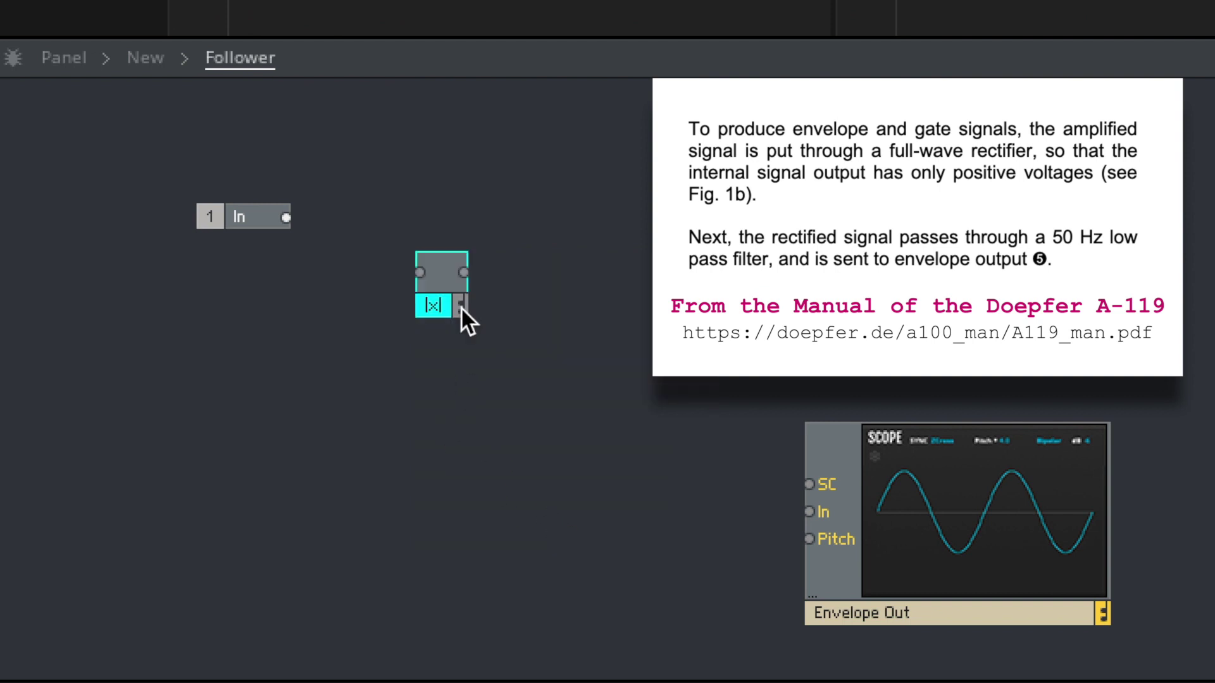
pyautogui.moveTo(460, 306); pyautogui.dragTo(420, 263)
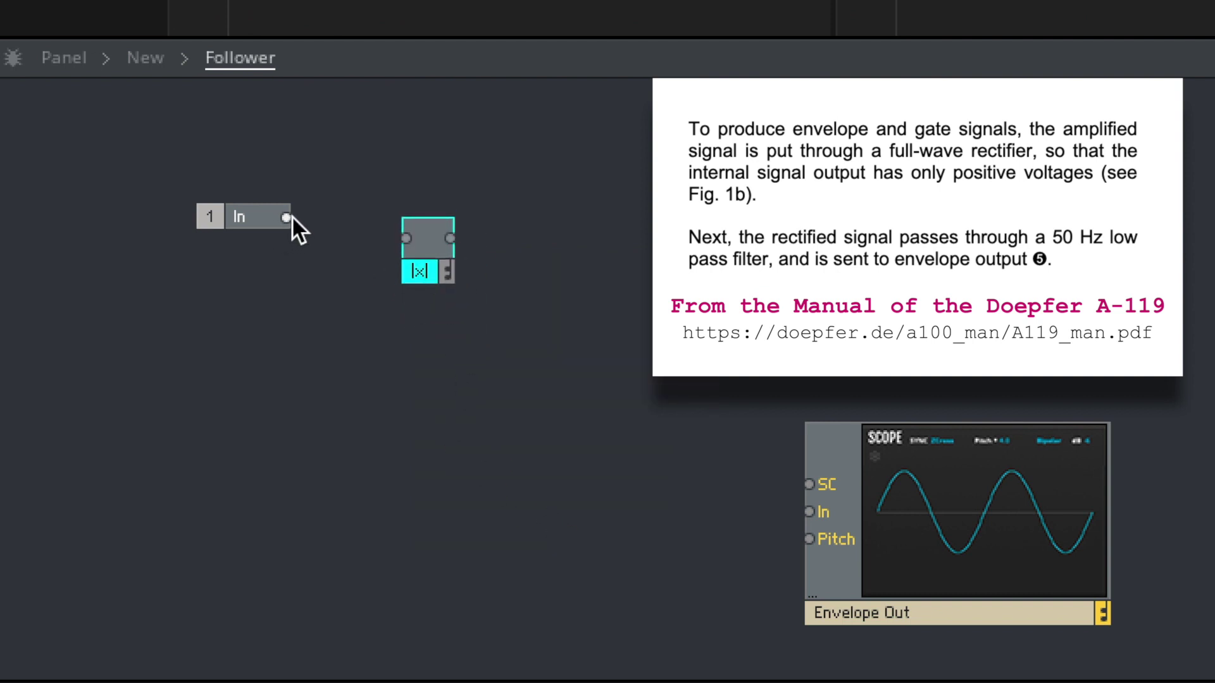
pyautogui.moveTo(288, 218); pyautogui.dragTo(820, 510)
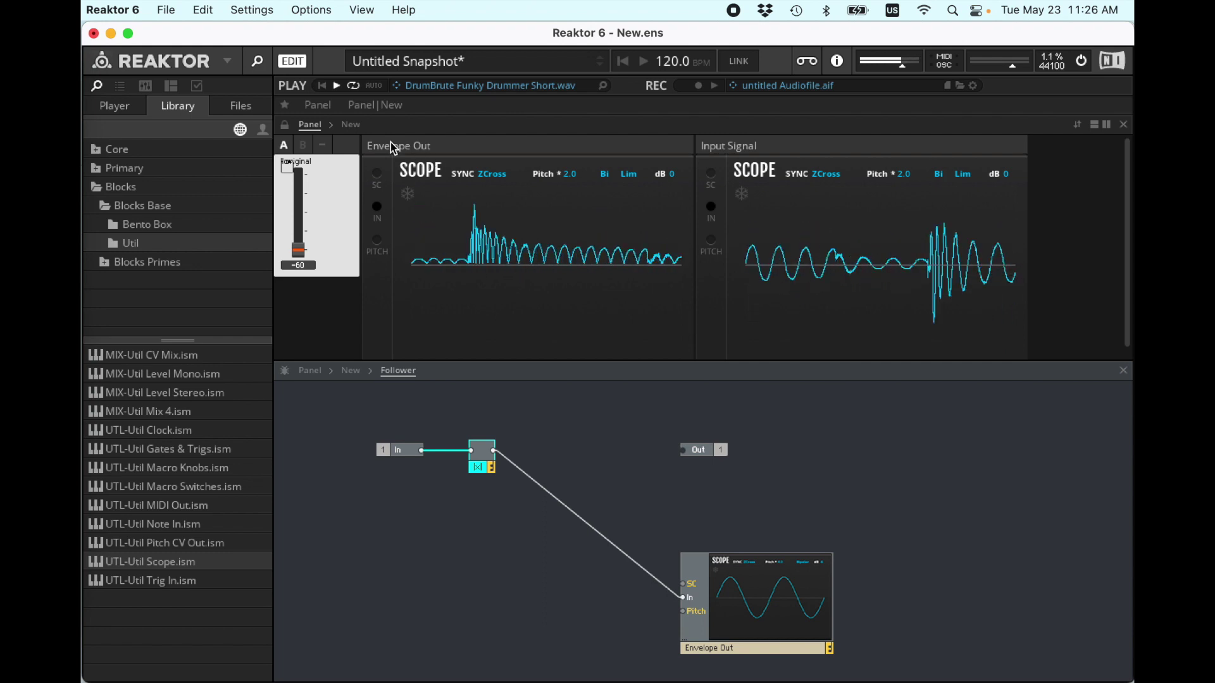
# Step: Move the Envelope Out scope panel to sit right of Input Signal
pyautogui.click(415, 146)
pyautogui.moveTo(416, 146); pyautogui.dragTo(854, 150)
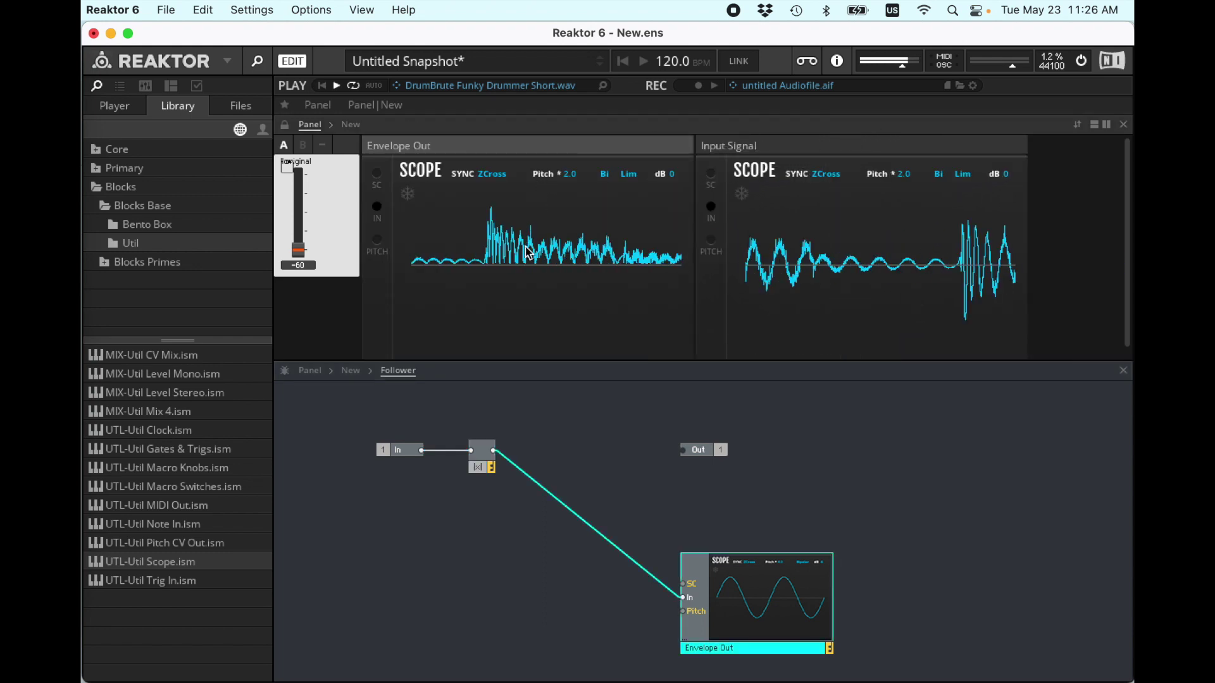
pyautogui.moveTo(474, 157)
pyautogui.mouseDown()
pyautogui.moveTo(816, 148)
pyautogui.moveTo(474, 152)
pyautogui.mouseUp()
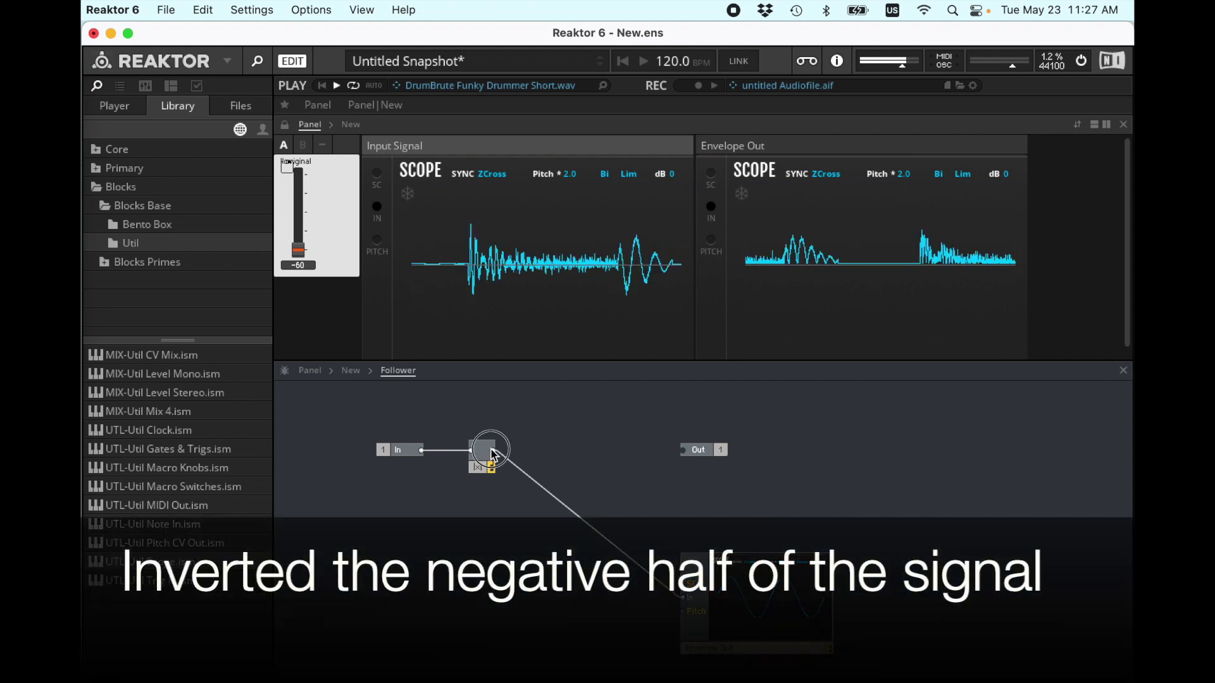
# Step: At the top level, connect the Follower's output to the Mixer, then delete that wire
pyautogui.doubleClick(563, 499)
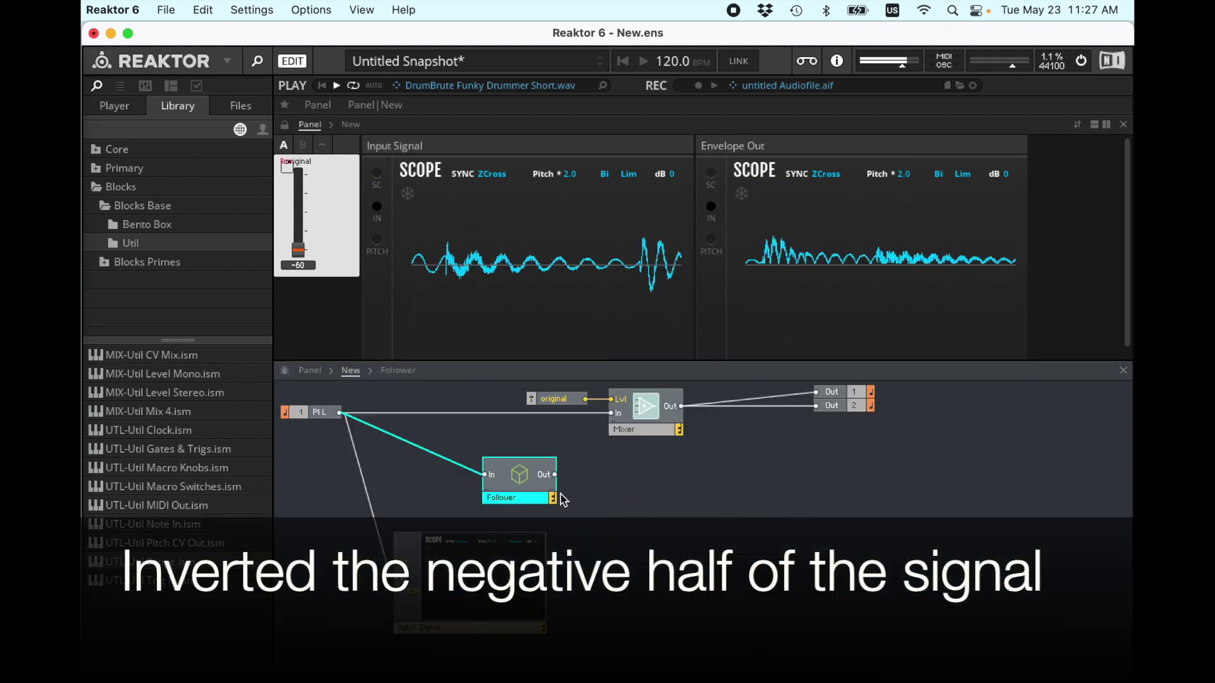
pyautogui.moveTo(554, 474); pyautogui.dragTo(633, 438)
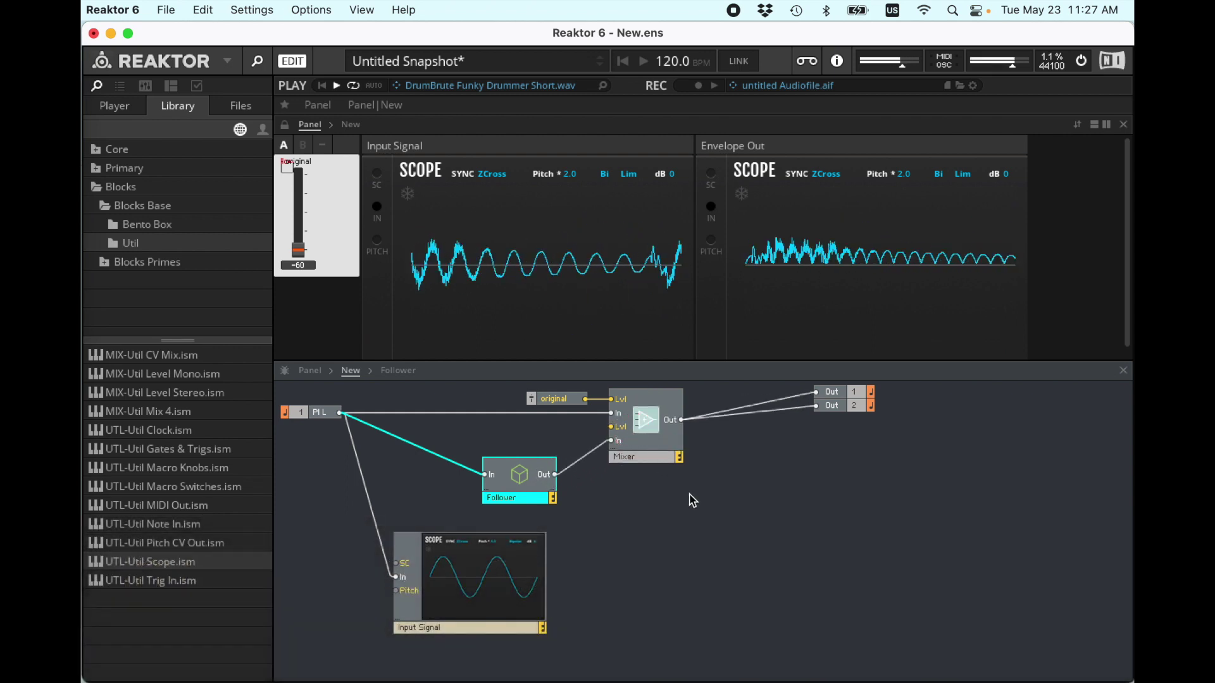
pyautogui.click(588, 455)
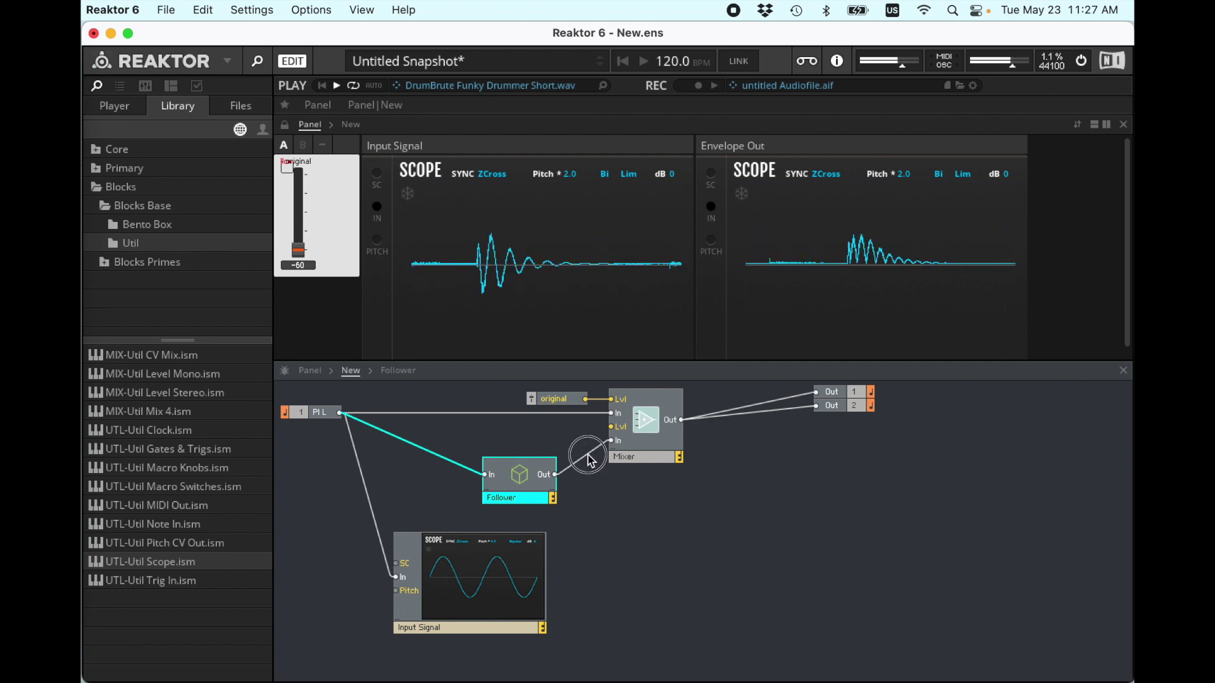
pyautogui.press('Delete')
pyautogui.moveTo(301, 242)
pyautogui.mouseDown()
pyautogui.moveTo(305, 147)
pyautogui.moveTo(302, 253)
pyautogui.mouseUp()
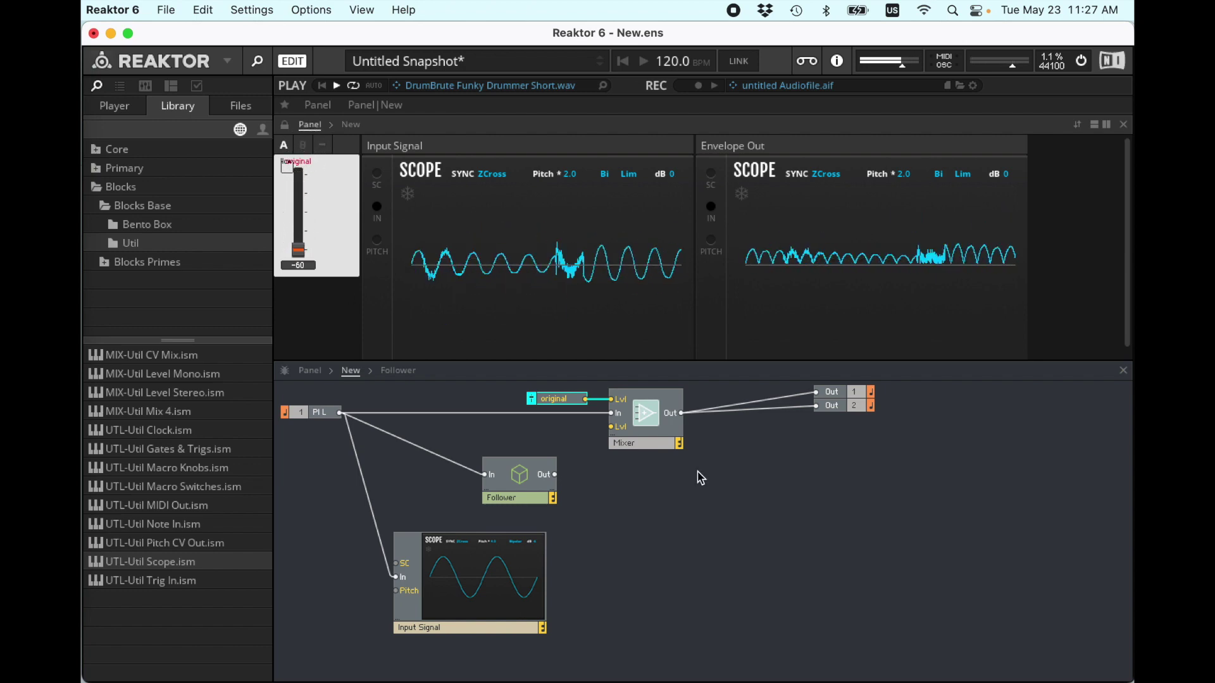
# Step: Inside Follower, delete the |x|-to-Out wire and move Out up and right
pyautogui.doubleClick(516, 474)
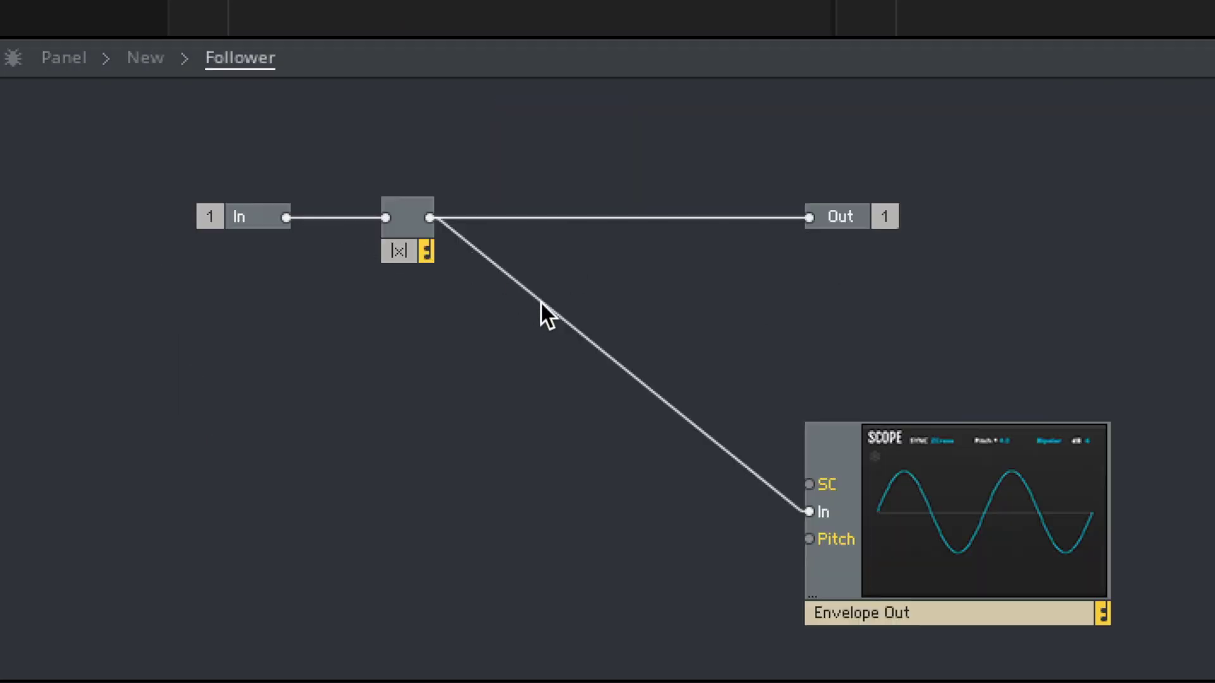
pyautogui.click(638, 217)
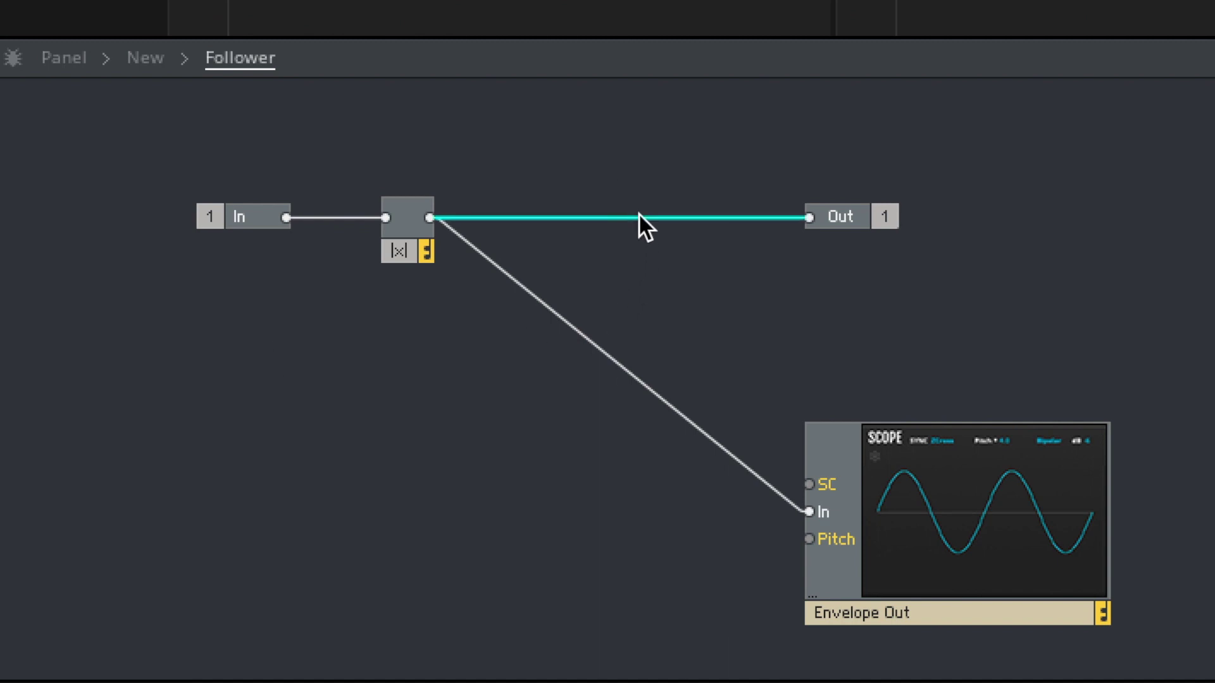
pyautogui.press('Delete')
pyautogui.moveTo(843, 216); pyautogui.dragTo(920, 207)
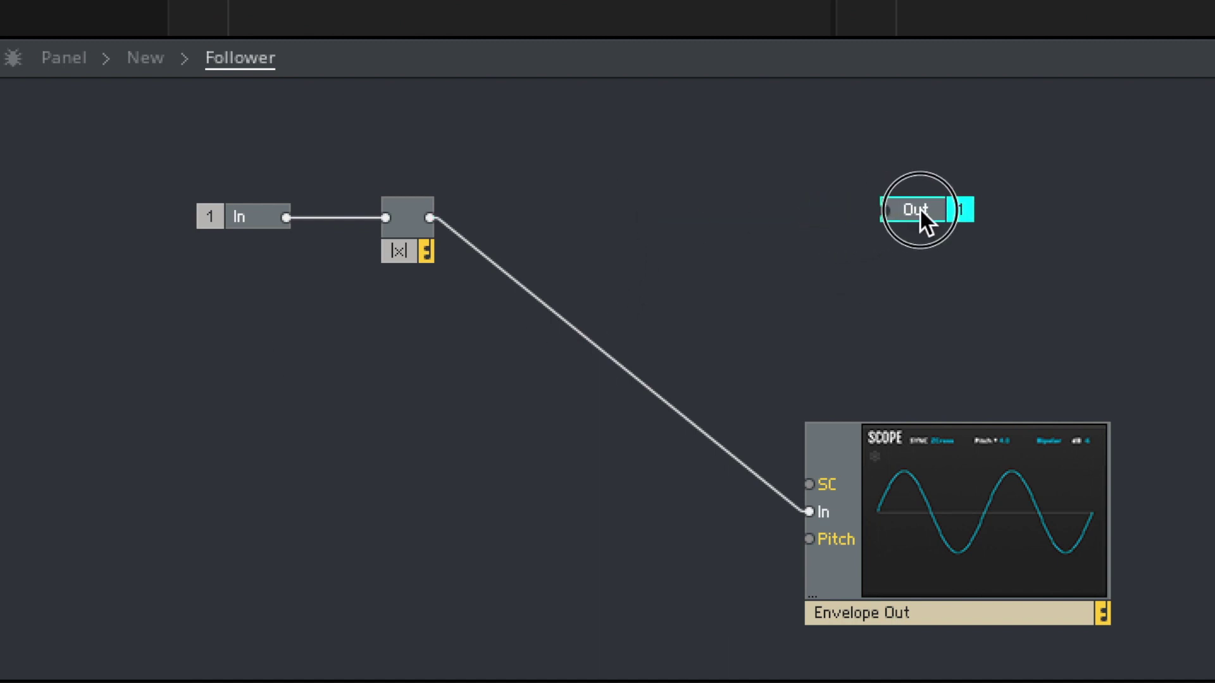
pyautogui.click(958, 287)
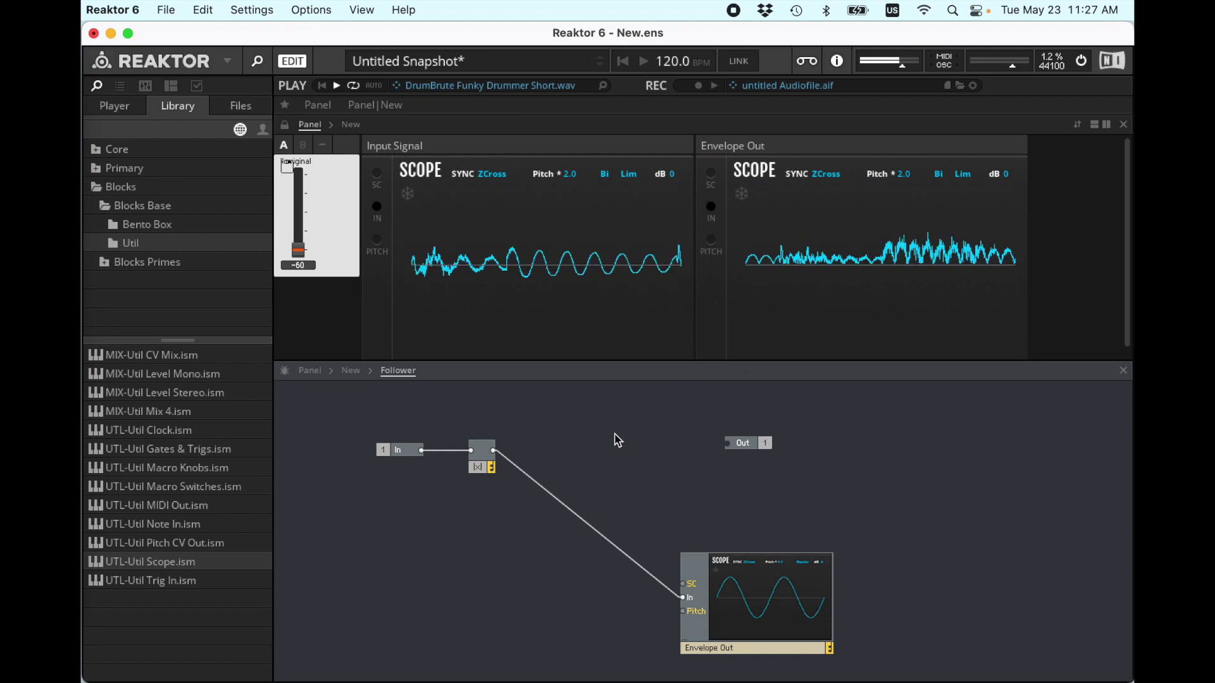
# Step: Add a Built-In HP/LP 1-Pole filter fed by the |x| output
pyautogui.rightClick(581, 444)
pyautogui.moveTo(582, 444)
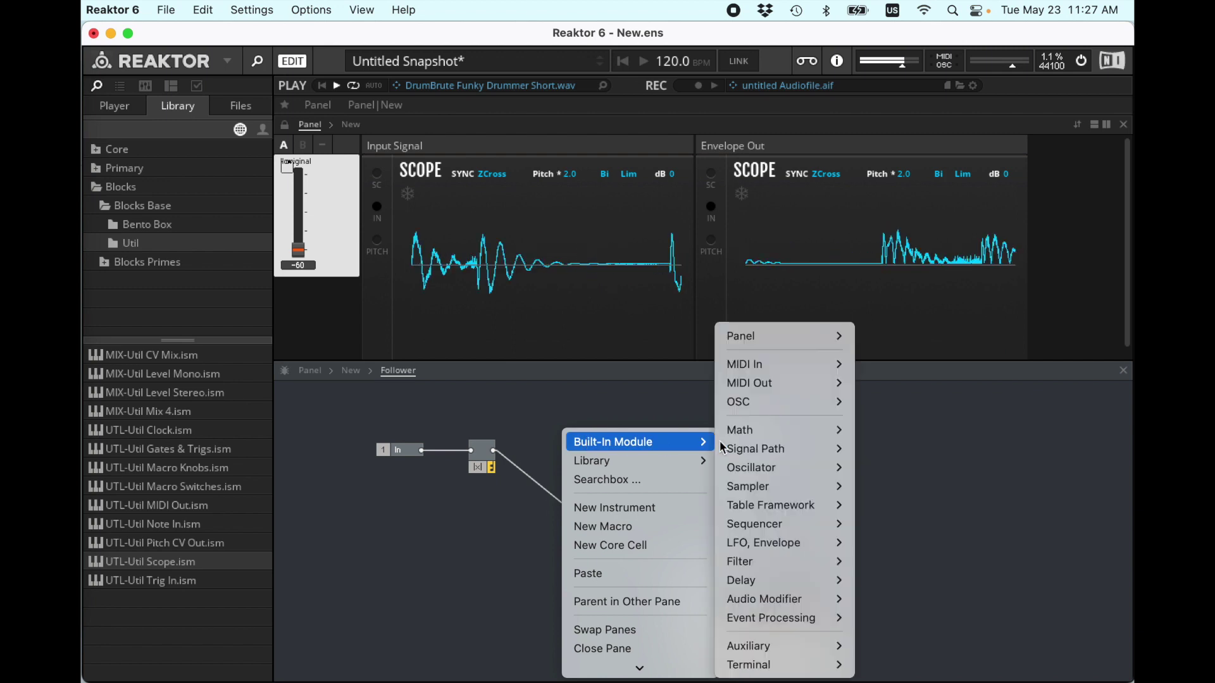
pyautogui.moveTo(731, 448)
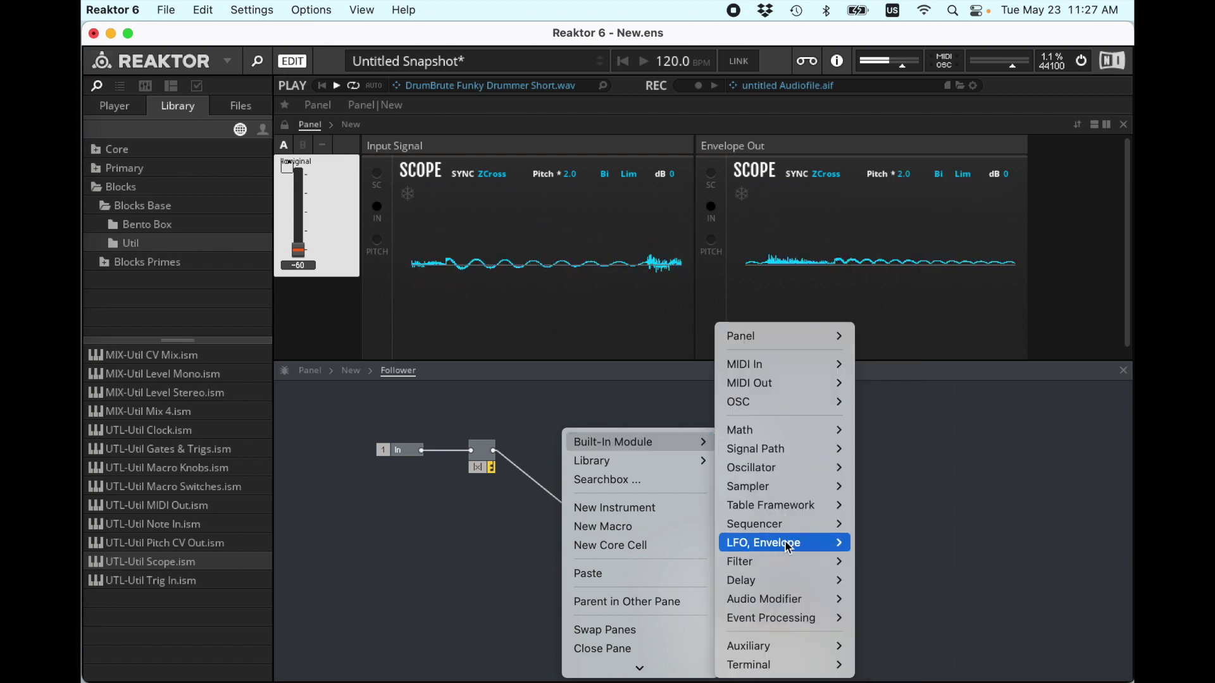
pyautogui.moveTo(780, 563)
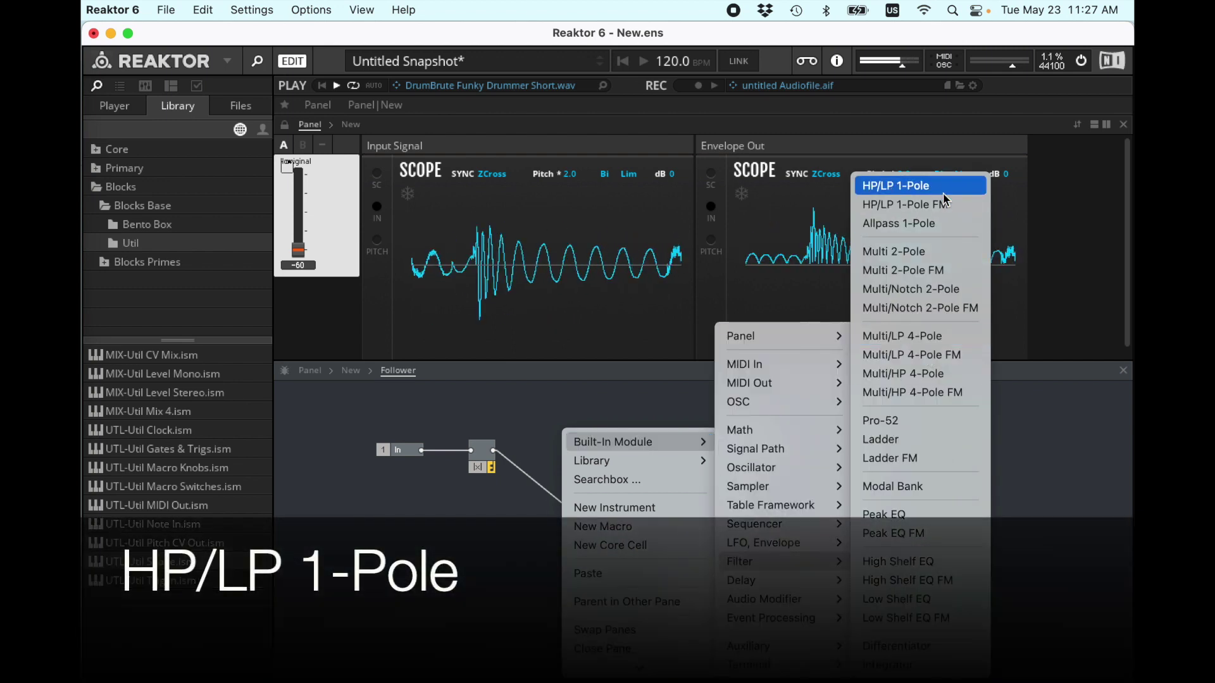
pyautogui.click(895, 185)
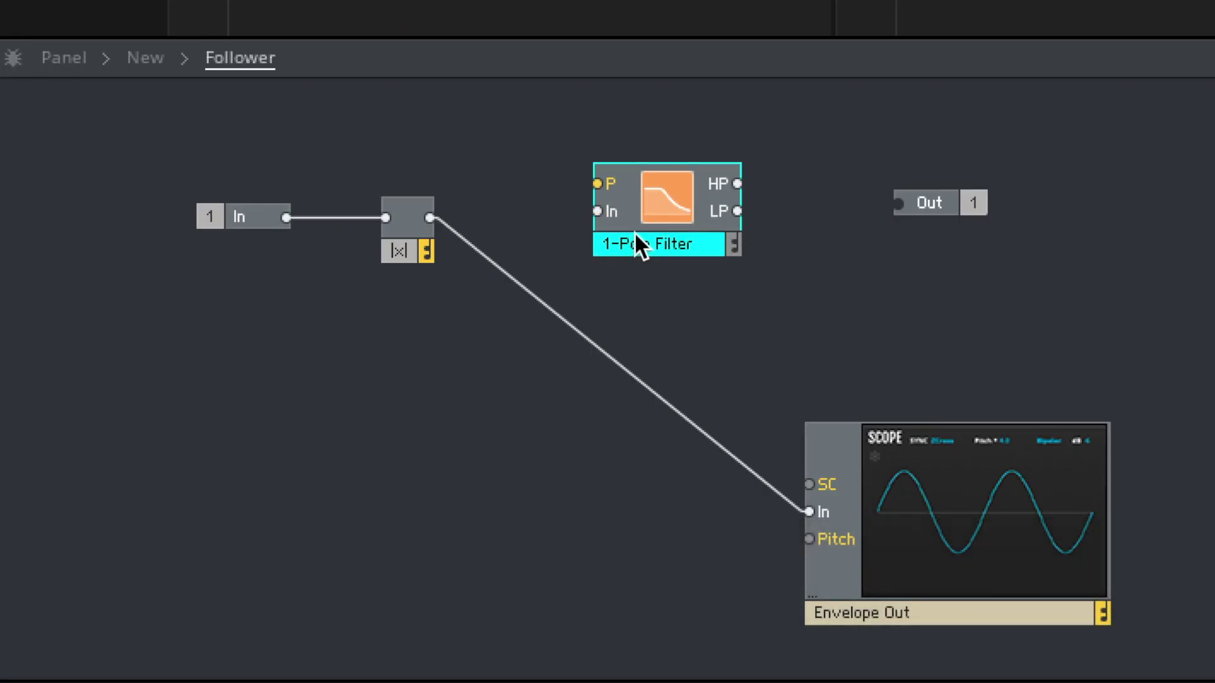
pyautogui.moveTo(430, 217); pyautogui.dragTo(600, 210)
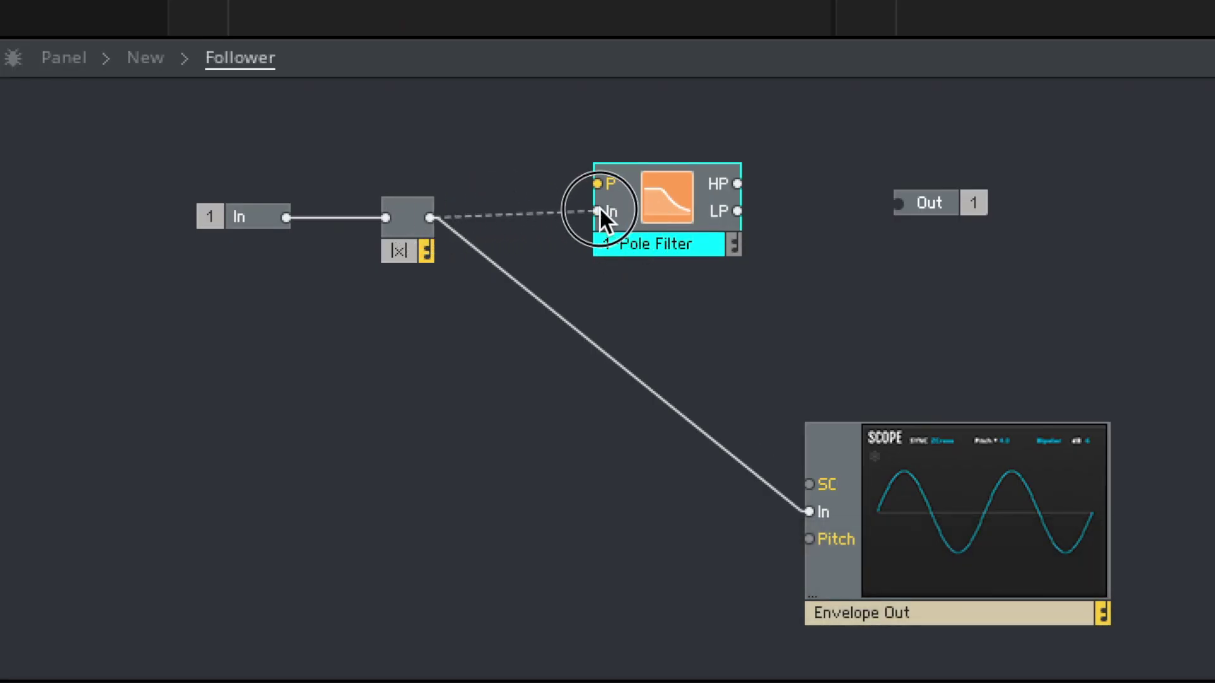
# Step: Route the filter's LP output to Envelope Out and Out, replacing the |x|-to-scope wire
pyautogui.press('Delete')
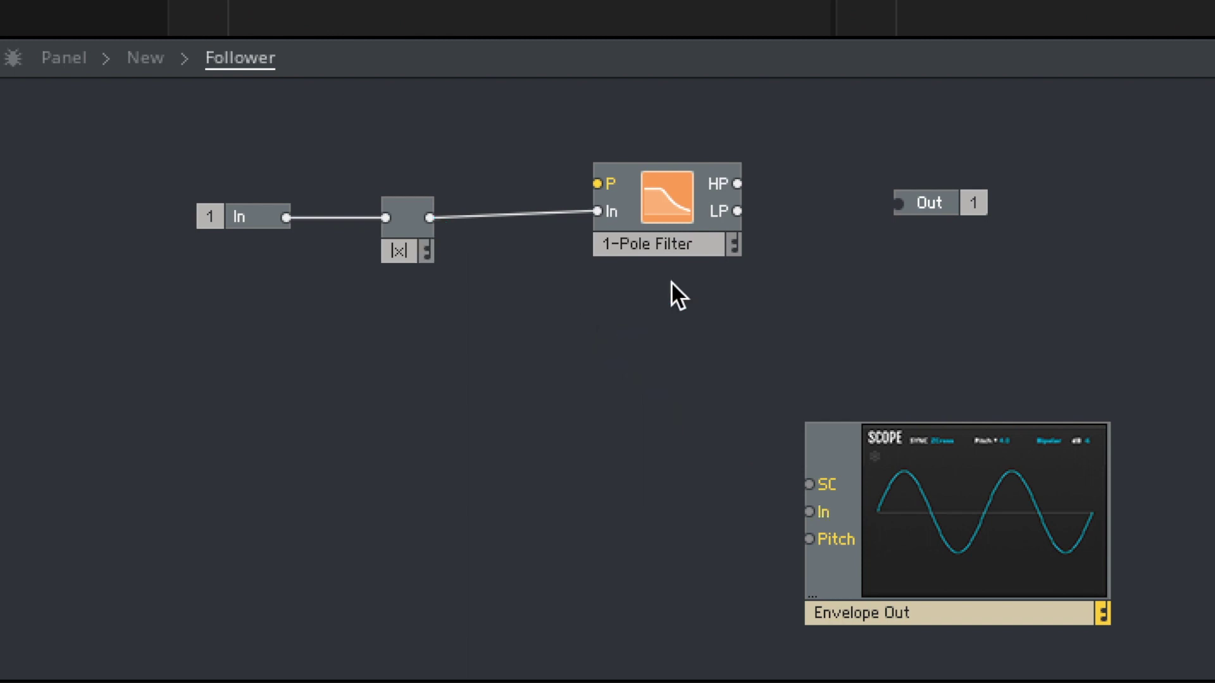
pyautogui.moveTo(744, 232); pyautogui.dragTo(809, 512)
pyautogui.moveTo(928, 523); pyautogui.dragTo(1038, 509)
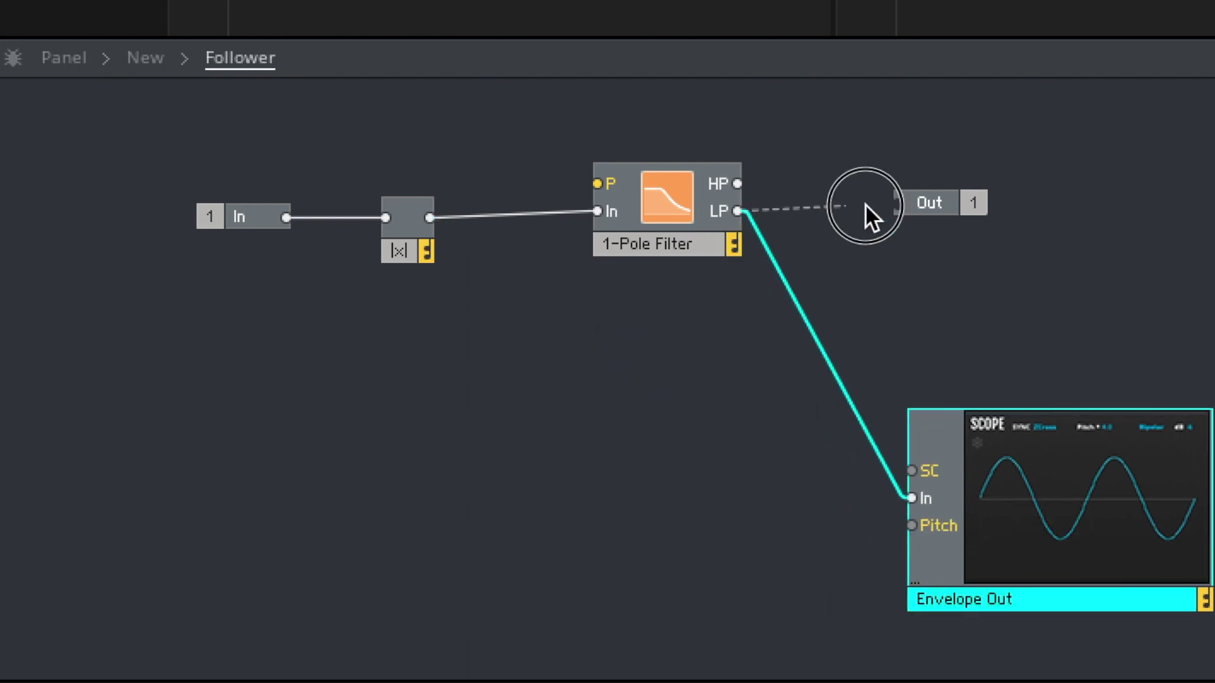
pyautogui.moveTo(864, 204); pyautogui.dragTo(931, 212)
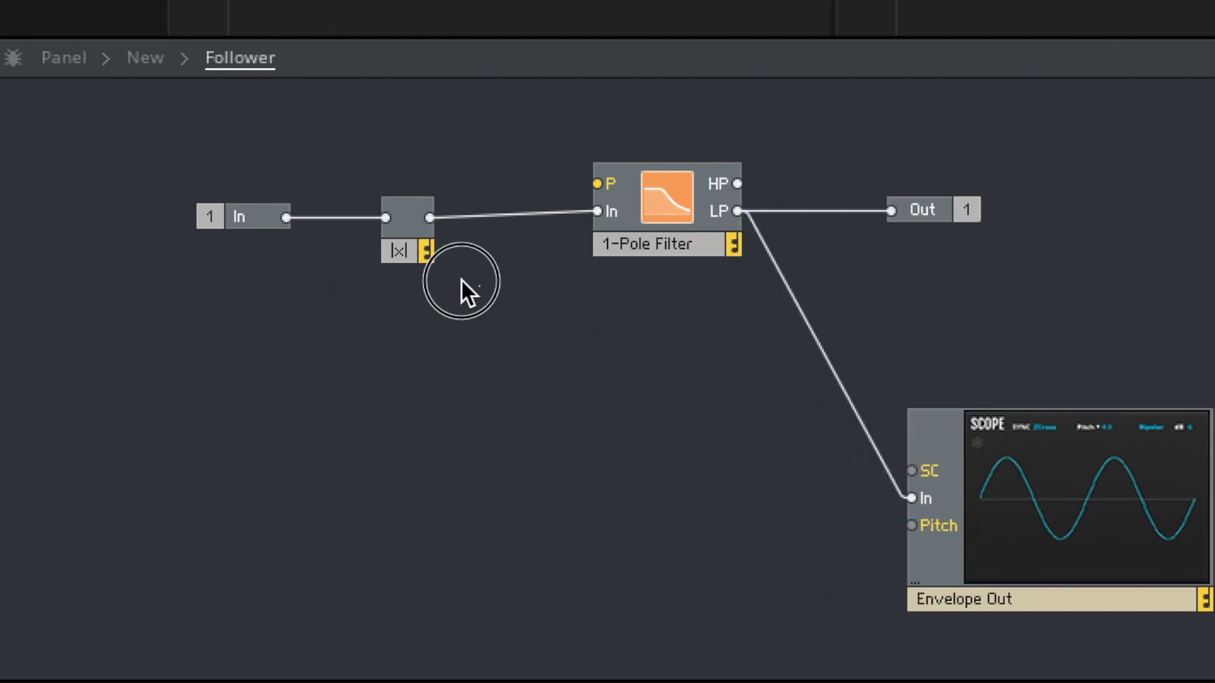
pyautogui.moveTo(460, 278); pyautogui.dragTo(189, 203)
pyautogui.moveTo(398, 250); pyautogui.dragTo(398, 284)
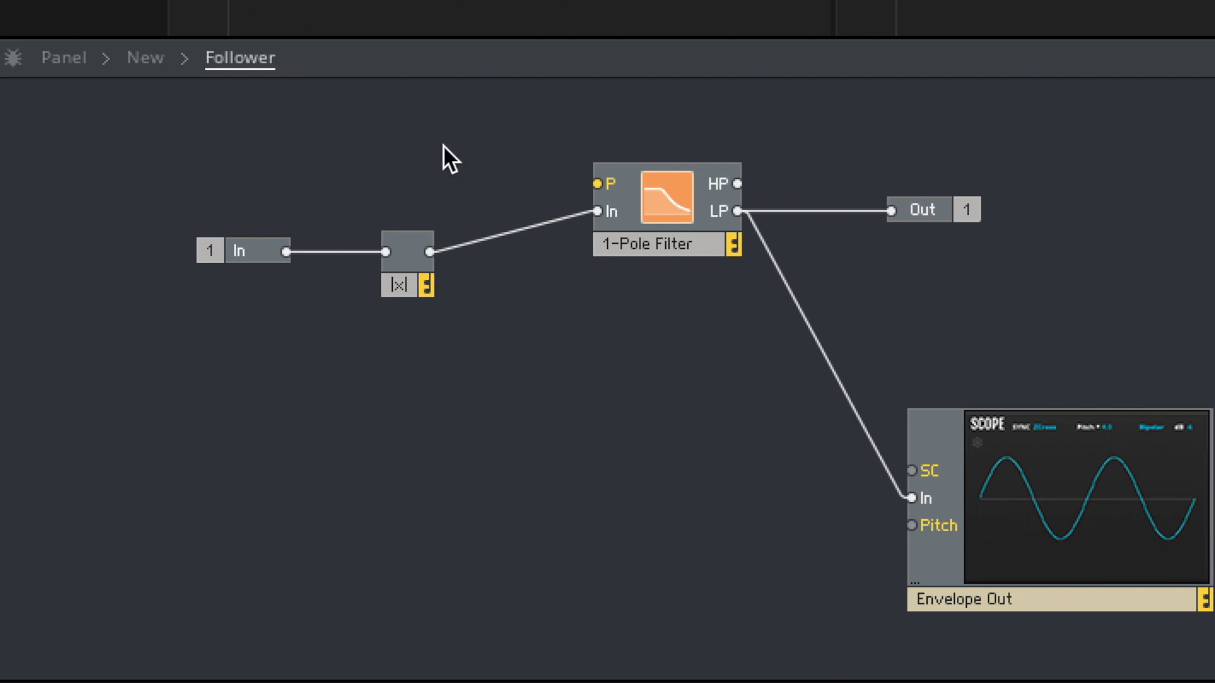
# Step: Insert a Log (F) module into the wire feeding the 1-Pole Filter's P input
pyautogui.doubleClick(480, 202)
pyautogui.write('log')
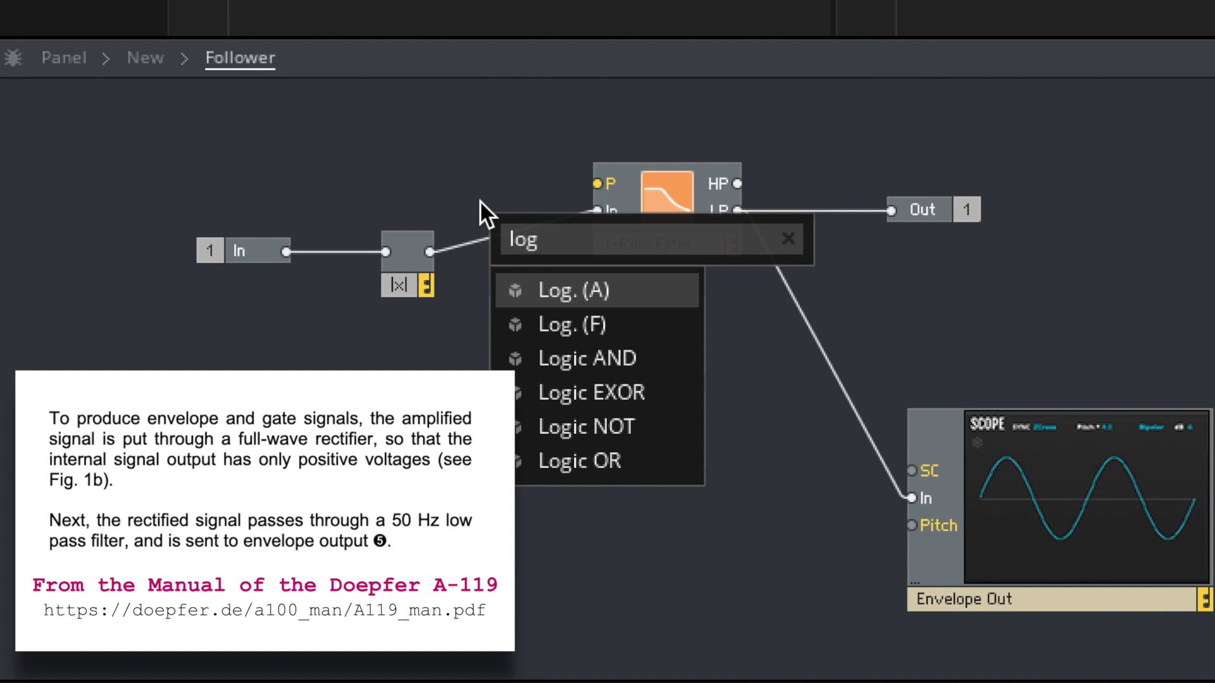
pyautogui.press('Down')
pyautogui.press('Return')
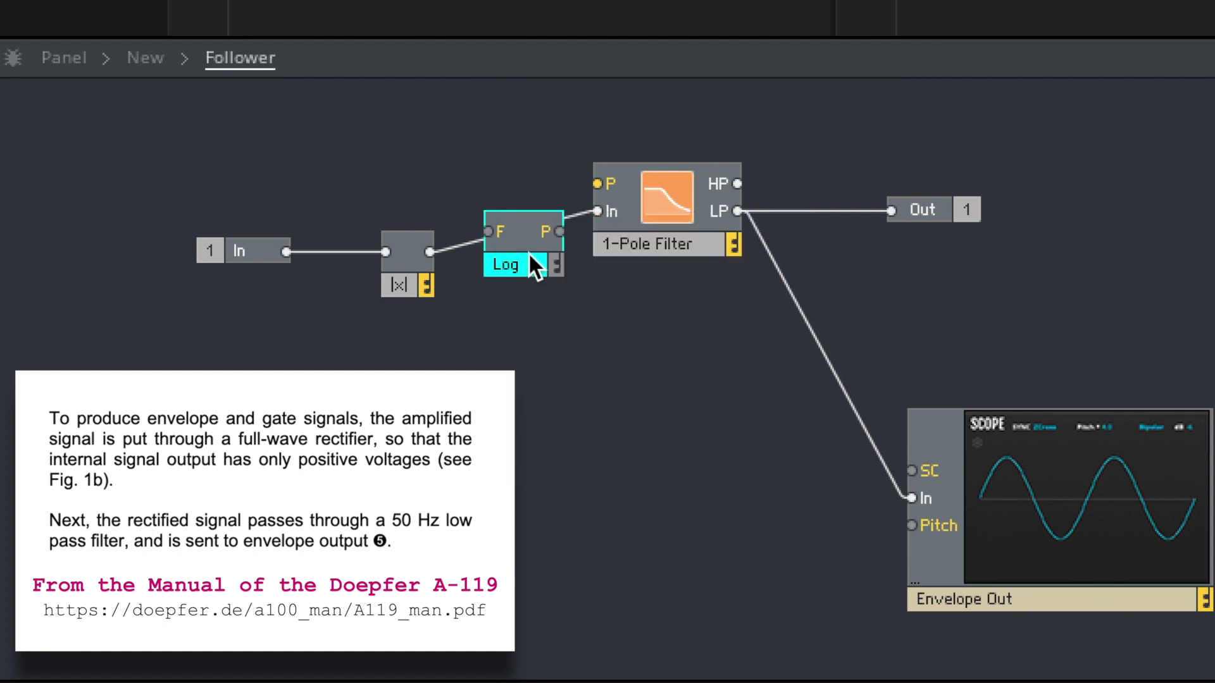
pyautogui.moveTo(528, 252); pyautogui.dragTo(597, 184)
pyautogui.click(526, 176)
# Step: Feed Log's F input a constant with value 50
pyautogui.rightClick(461, 174)
pyautogui.click(530, 218)
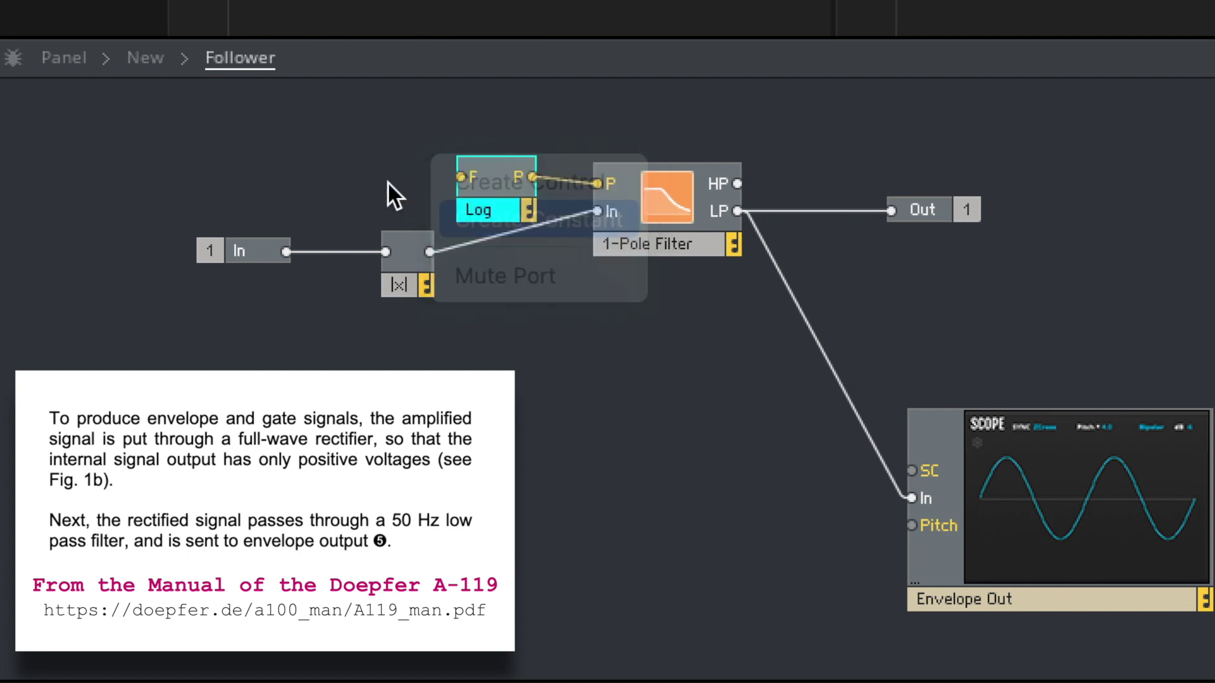
pyautogui.doubleClick(341, 176)
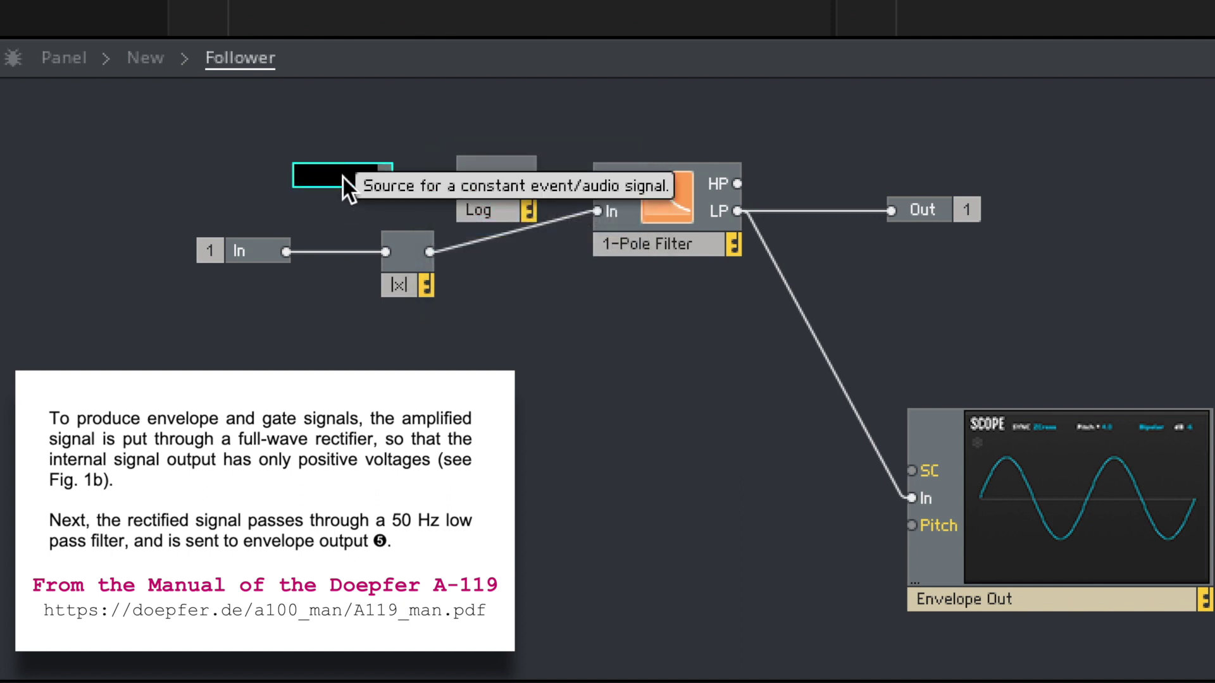
pyautogui.write('50')
pyautogui.click(243, 147)
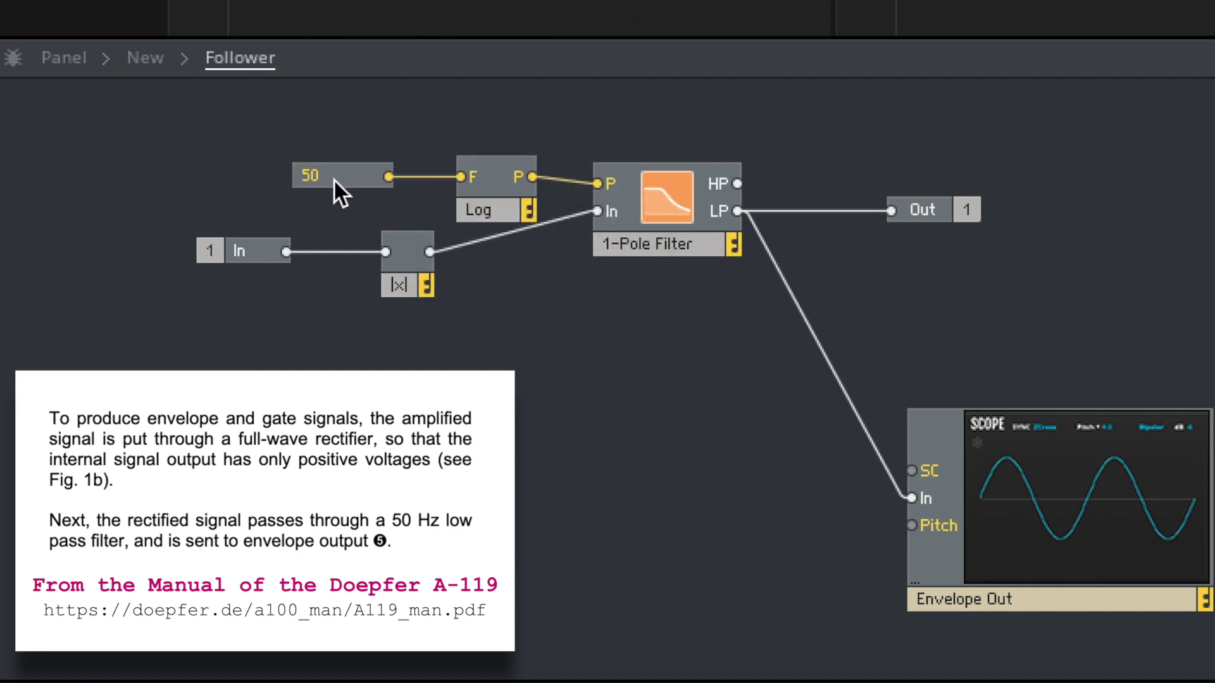
# Step: Rearrange the In, rectifier, constant and Log modules, and set both scopes to Slope sync
pyautogui.moveTo(504, 206); pyautogui.dragTo(449, 204)
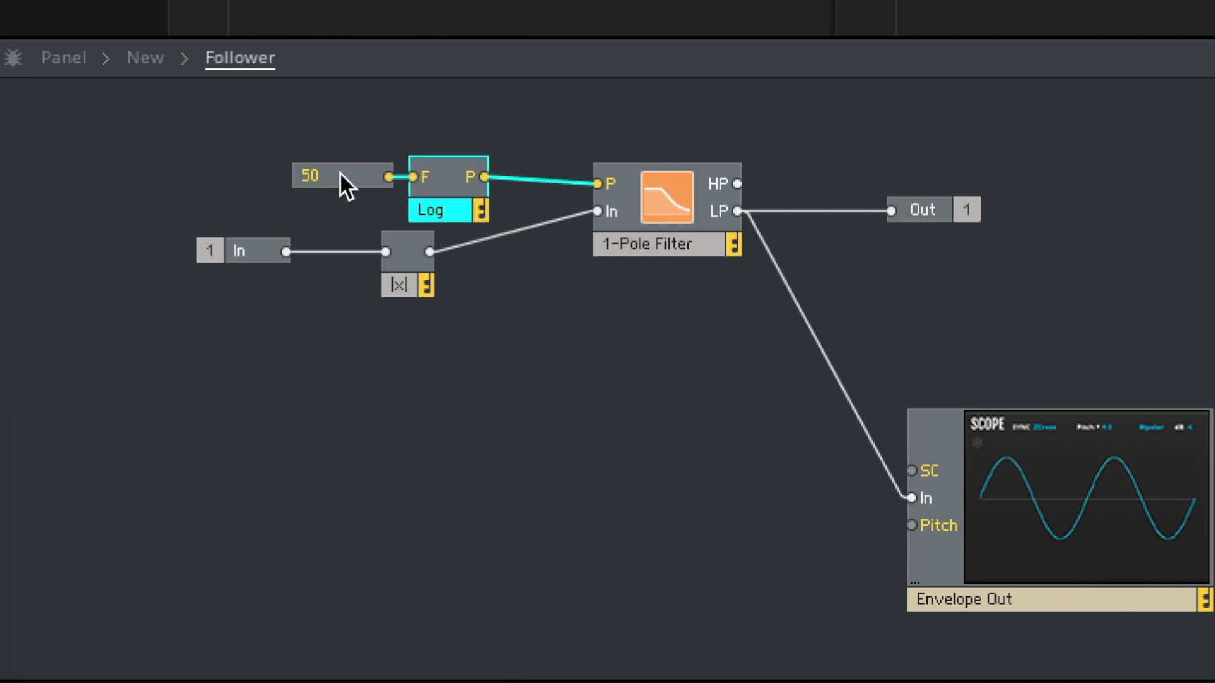
pyautogui.click(339, 177)
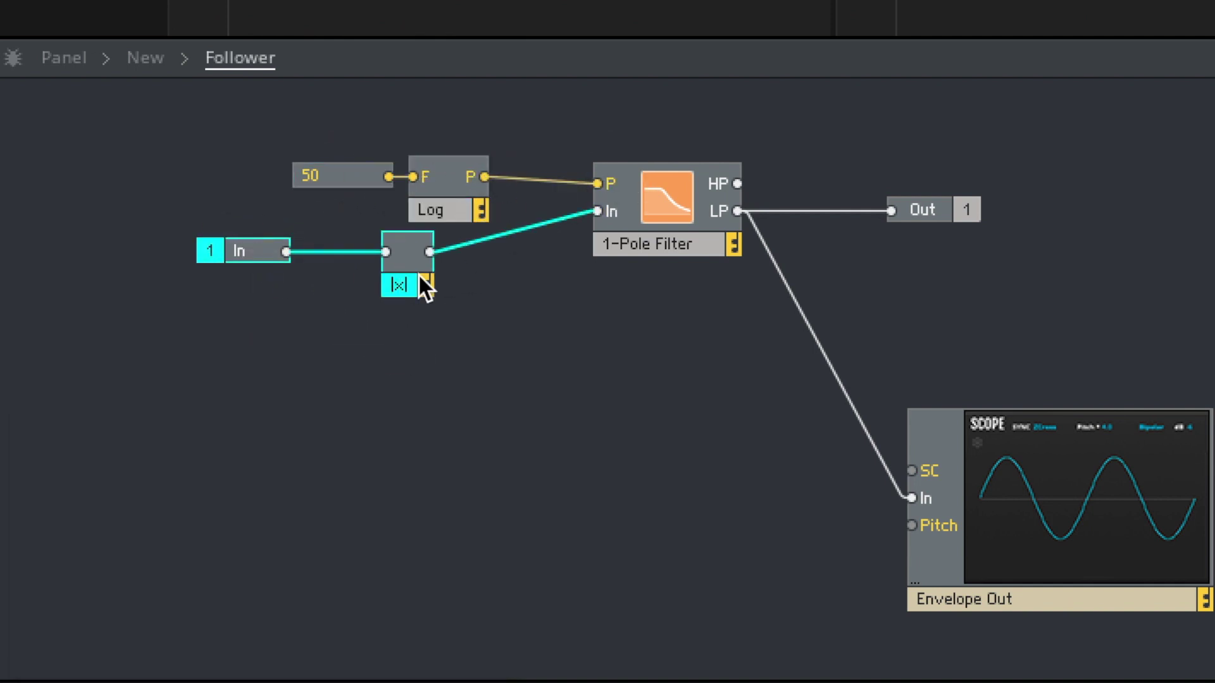
pyautogui.moveTo(419, 275); pyautogui.dragTo(326, 240)
pyautogui.moveTo(352, 130); pyautogui.dragTo(467, 167)
pyautogui.moveTo(443, 185); pyautogui.dragTo(443, 157)
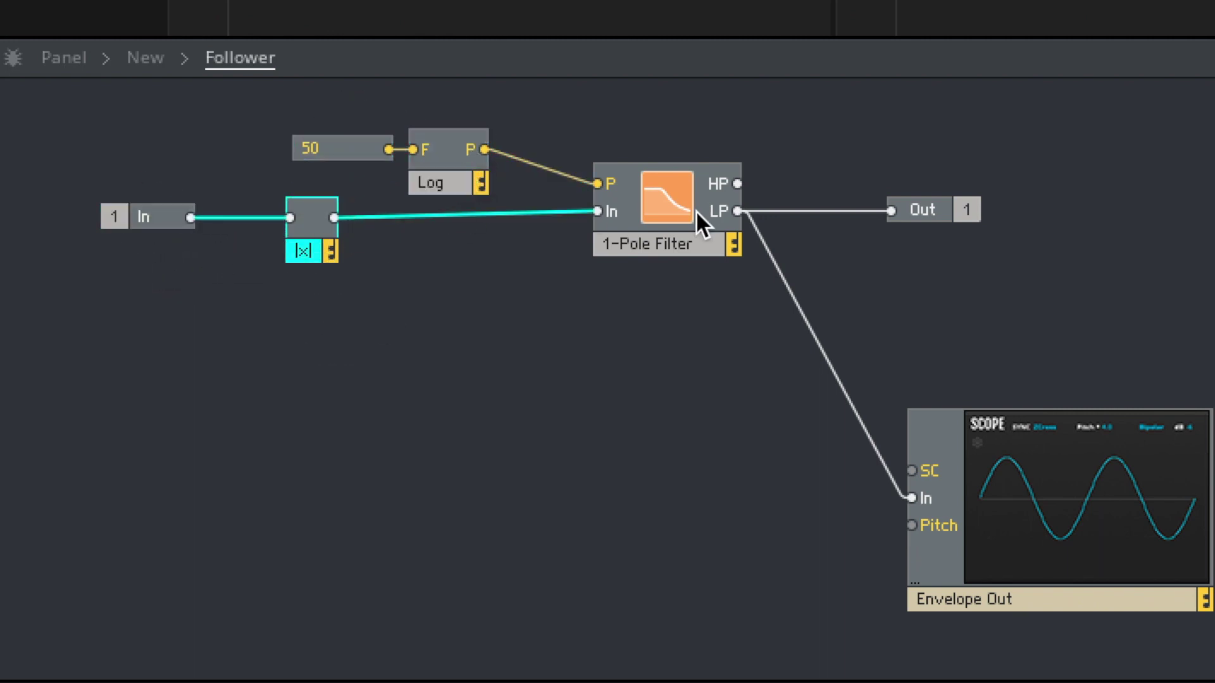
pyautogui.click(704, 245)
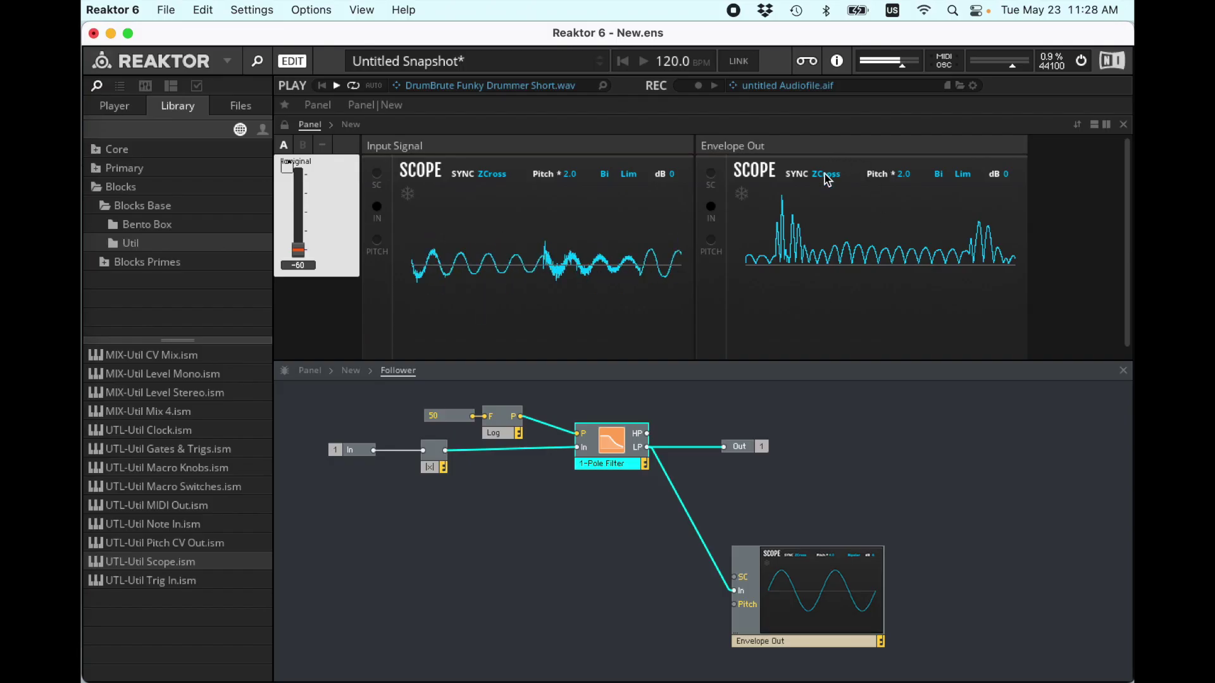
pyautogui.click(825, 177)
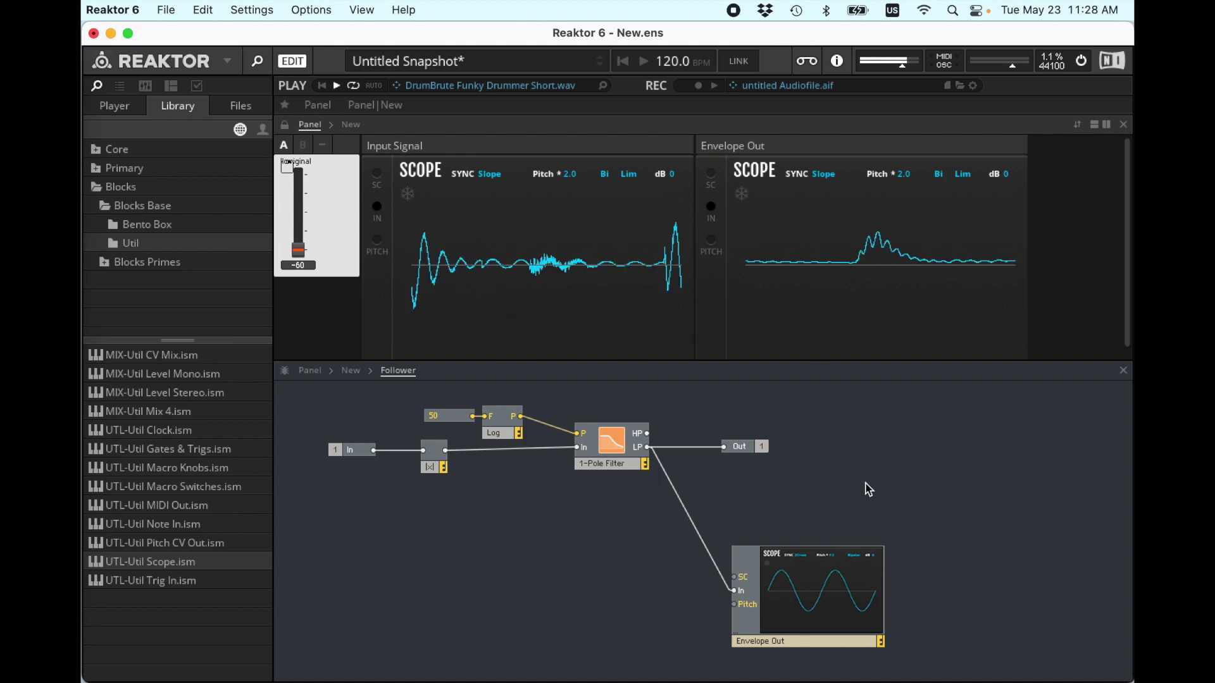
# Step: At the top level, add a Sawtooth Oscillator with the Follower output driving its A input
pyautogui.doubleClick(808, 477)
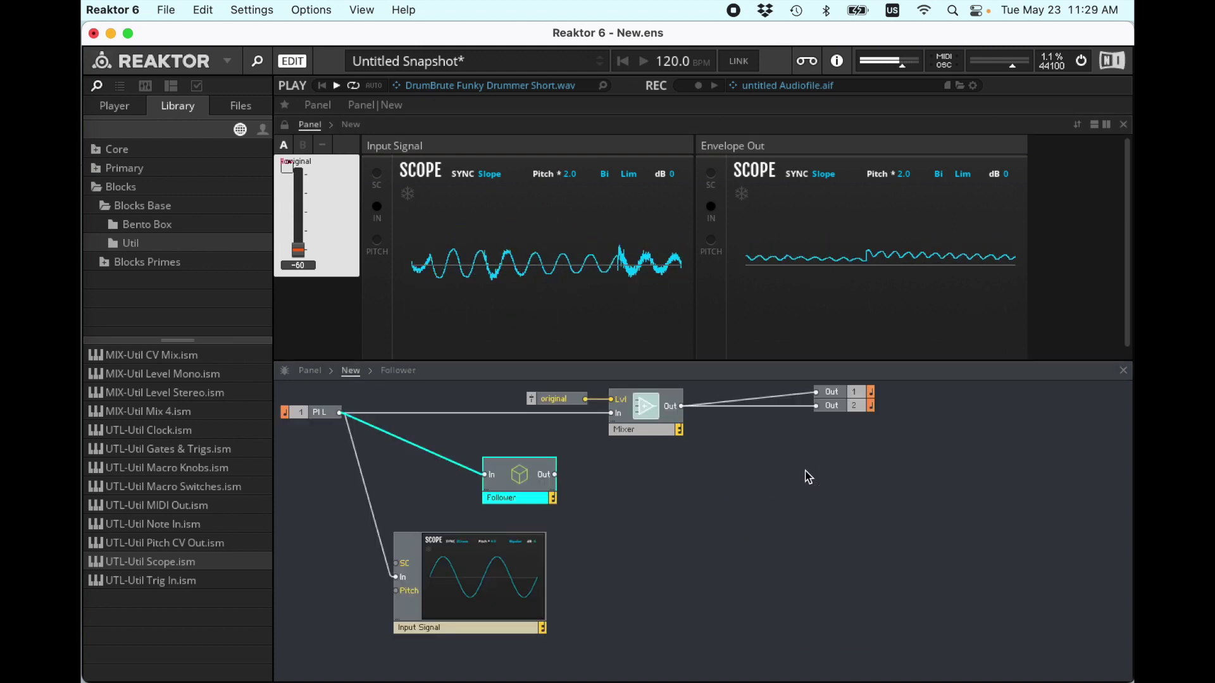
pyautogui.moveTo(532, 475); pyautogui.dragTo(461, 472)
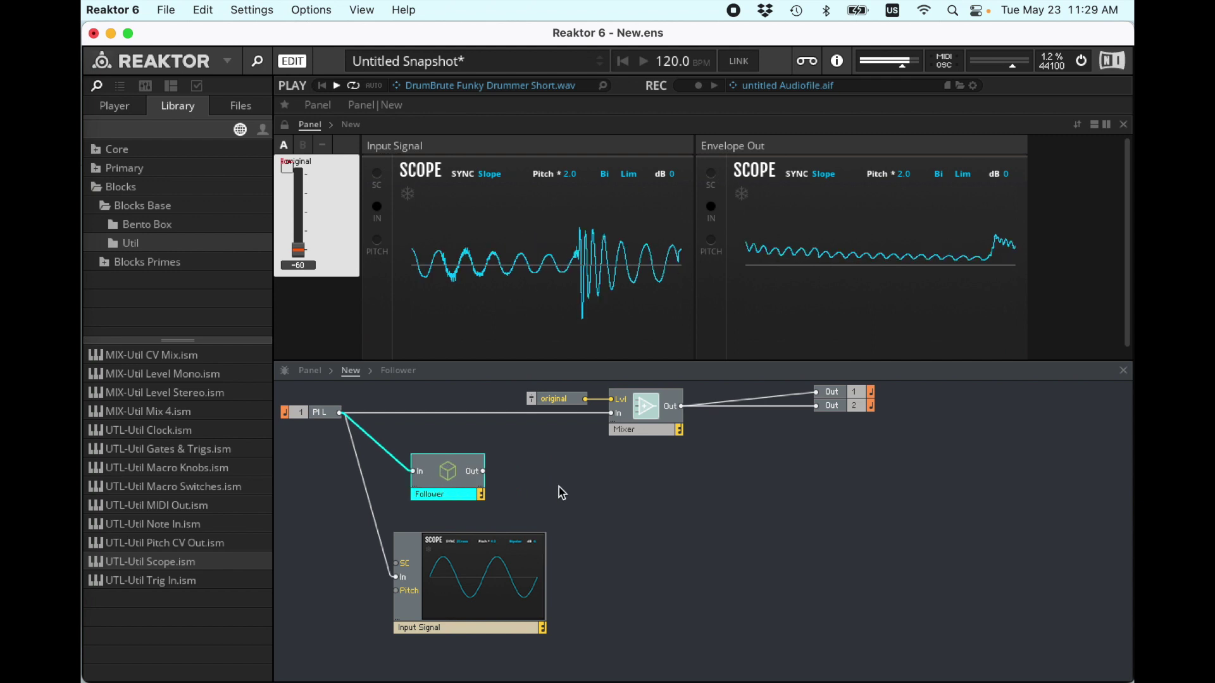
pyautogui.click(562, 493)
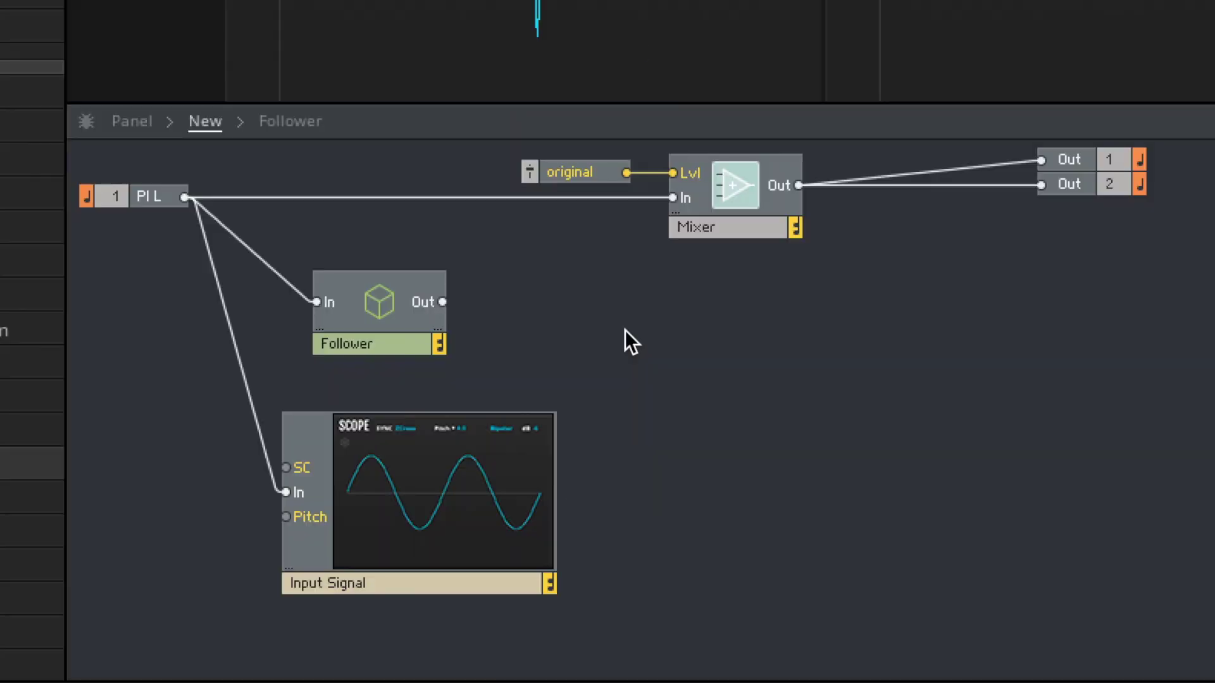
pyautogui.doubleClick(624, 329)
pyautogui.write('saw')
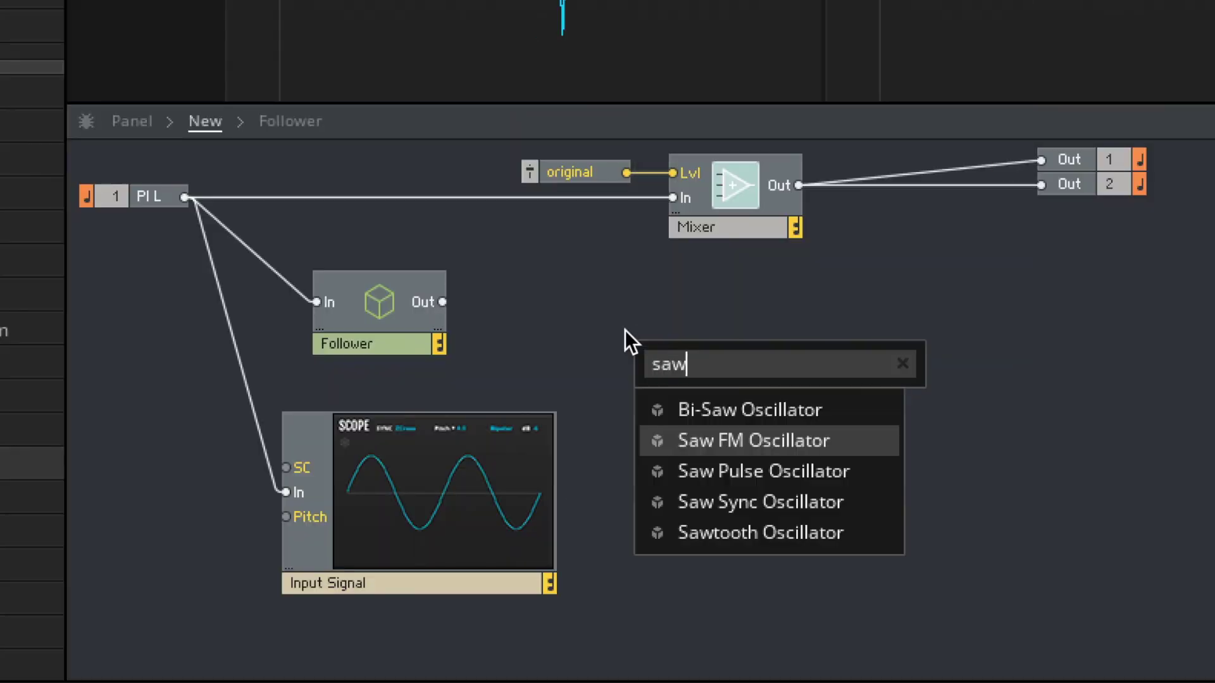
pyautogui.click(817, 532)
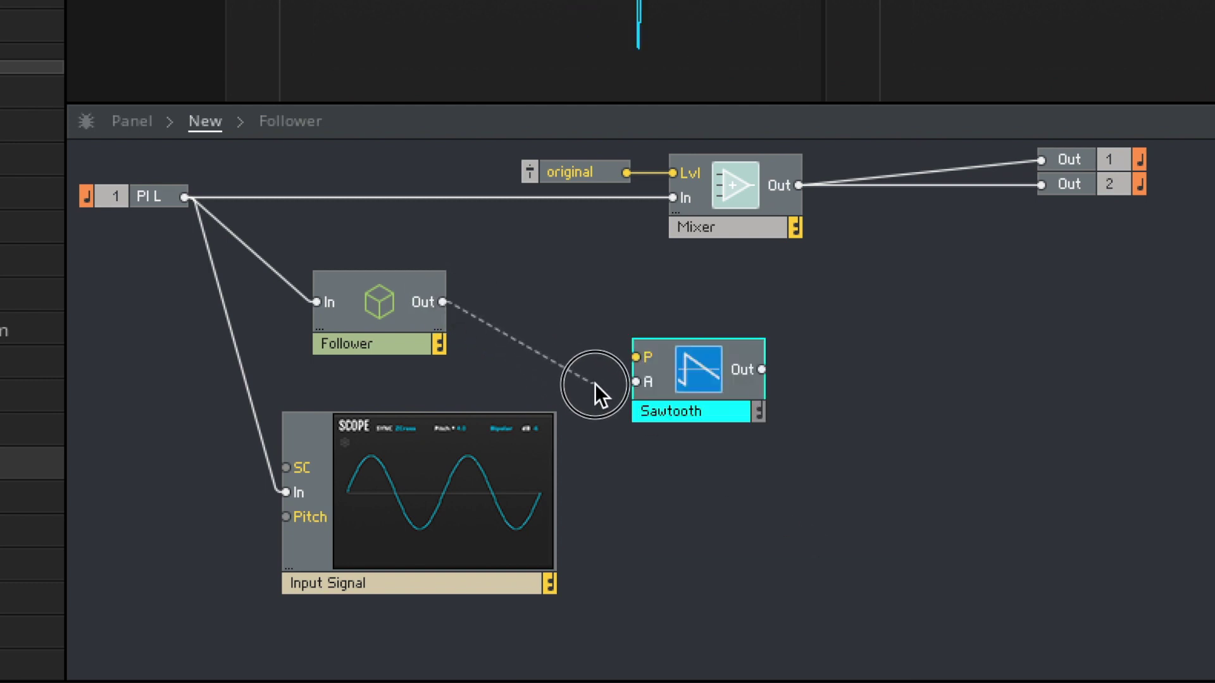
pyautogui.moveTo(645, 383); pyautogui.dragTo(640, 382)
pyautogui.moveTo(652, 373); pyautogui.dragTo(641, 297)
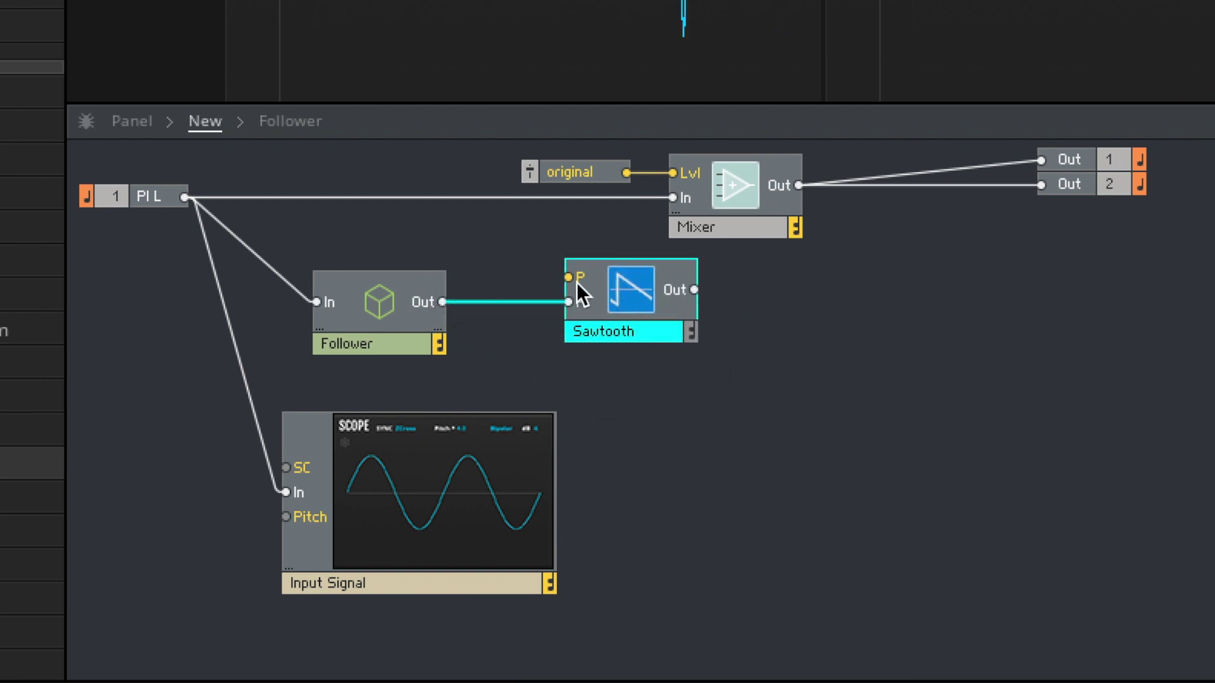
# Step: Set the Sawtooth pitch with a constant 60 and wire its output into the Mixer
pyautogui.rightClick(576, 281)
pyautogui.click(649, 321)
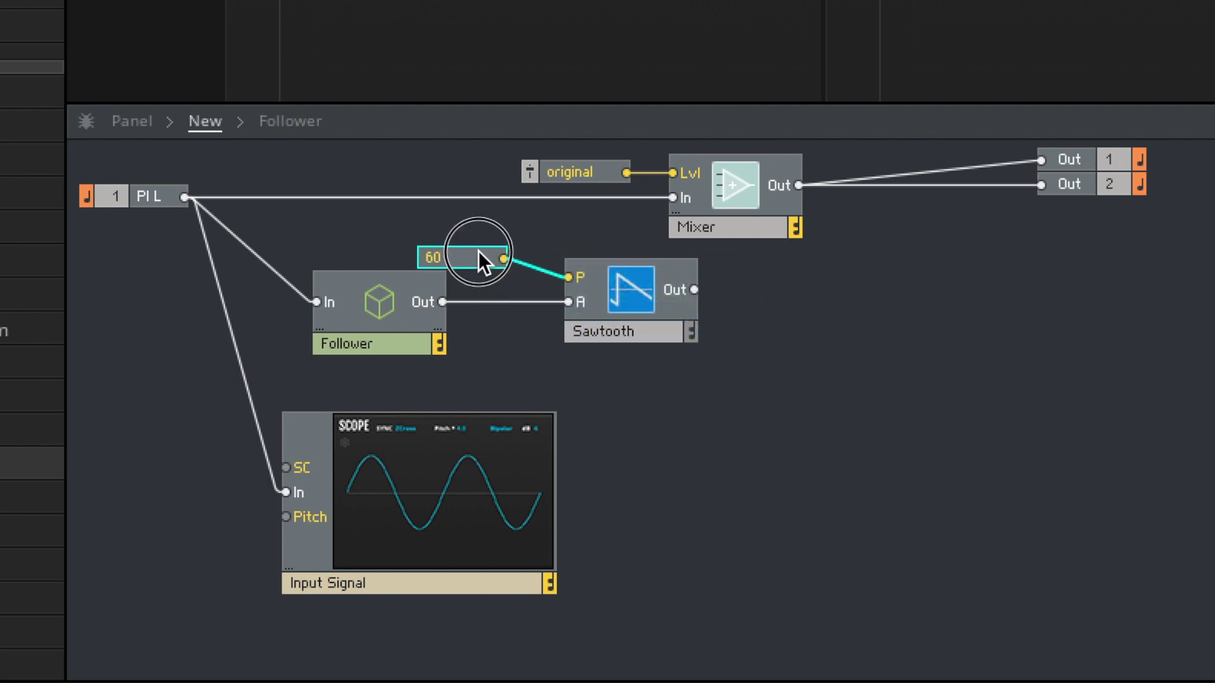
pyautogui.moveTo(478, 252); pyautogui.dragTo(510, 272)
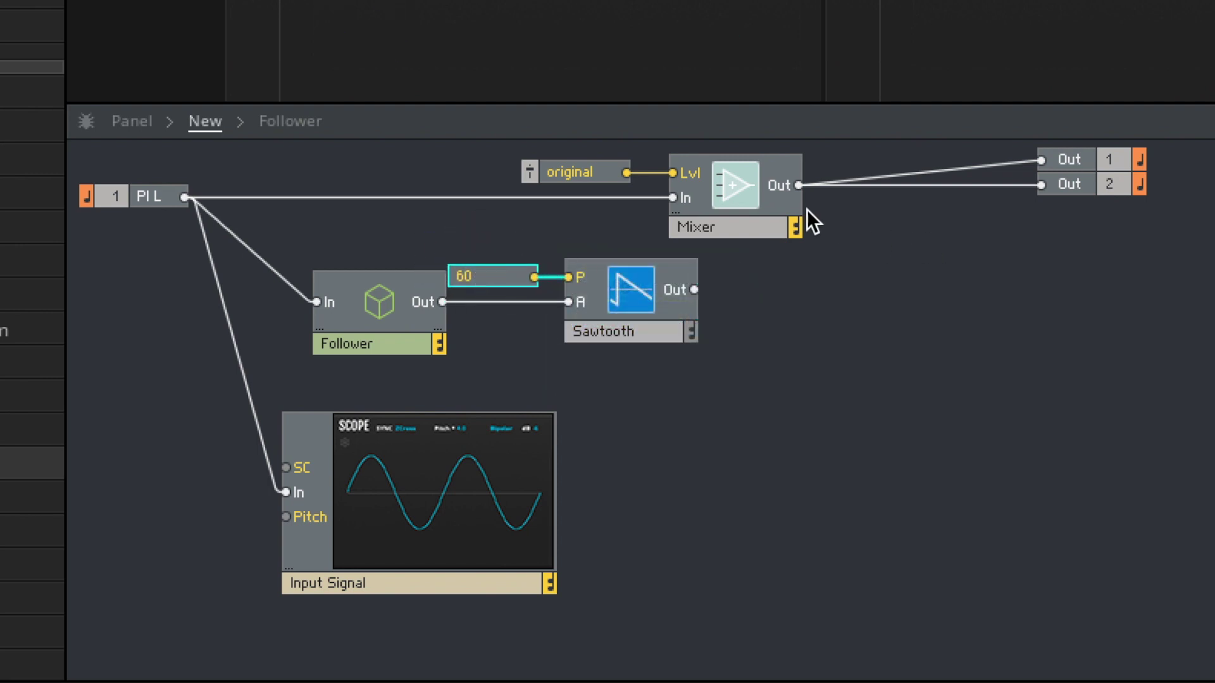
pyautogui.moveTo(807, 210); pyautogui.dragTo(848, 207)
pyautogui.moveTo(587, 177); pyautogui.dragTo(669, 177)
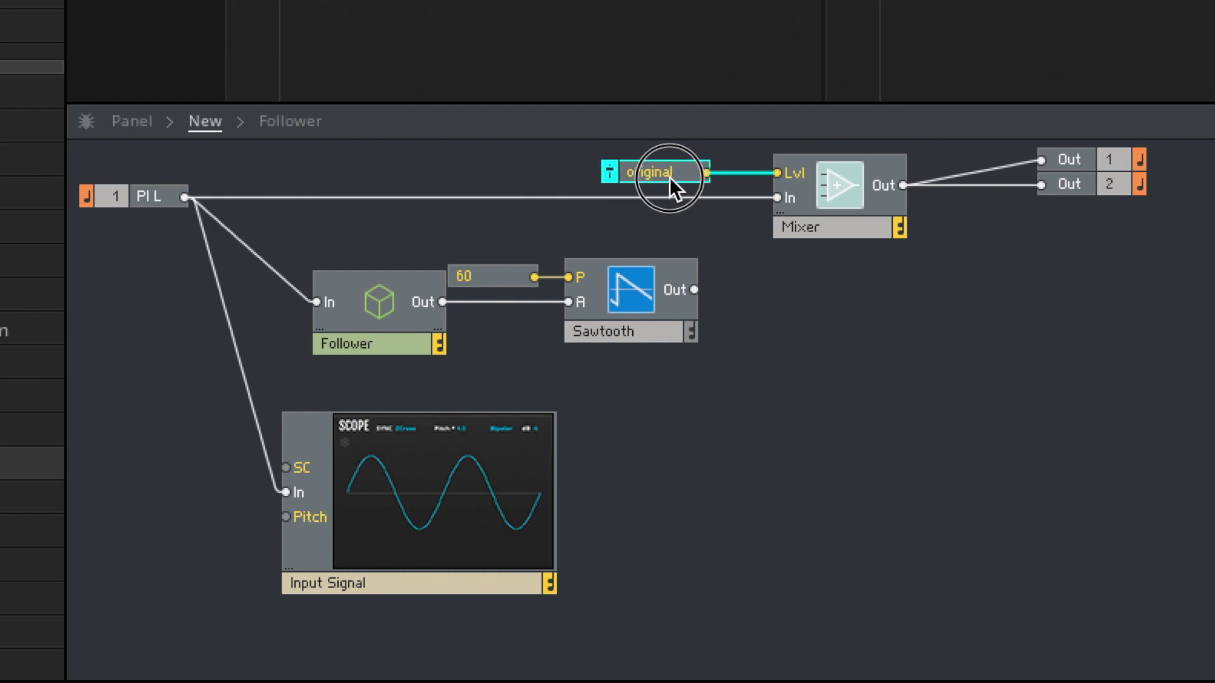
pyautogui.moveTo(688, 293); pyautogui.dragTo(822, 237)
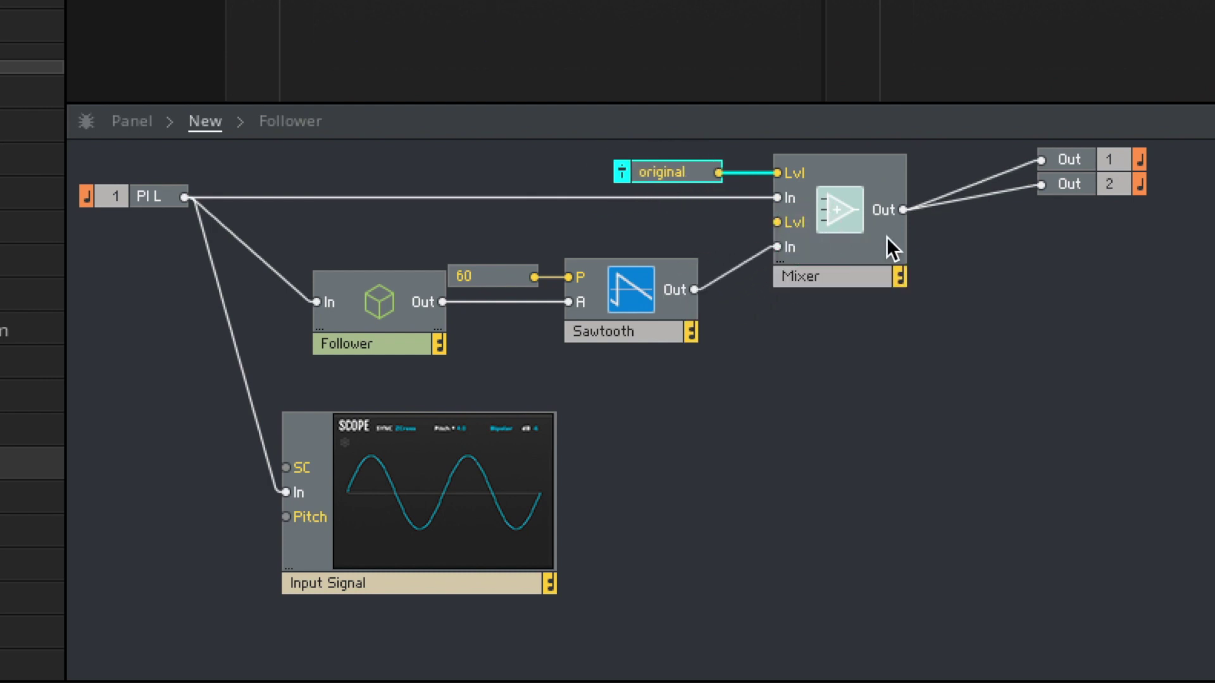
pyautogui.moveTo(1103, 155); pyautogui.dragTo(1047, 194)
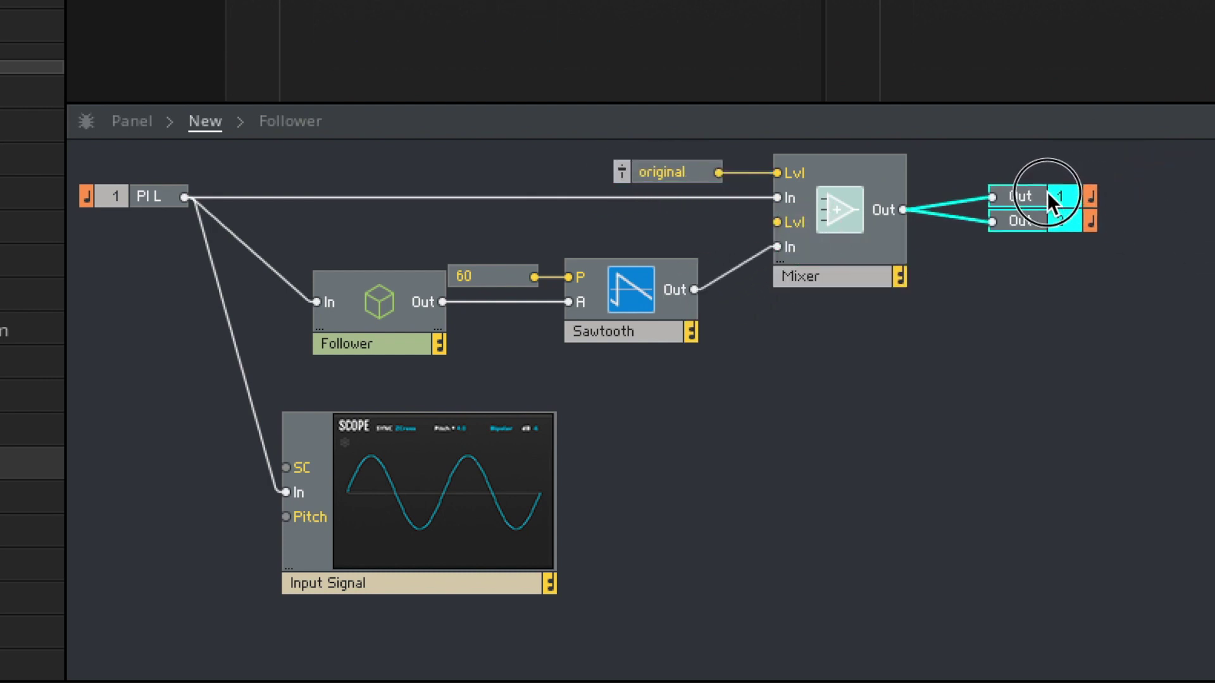
pyautogui.click(775, 178)
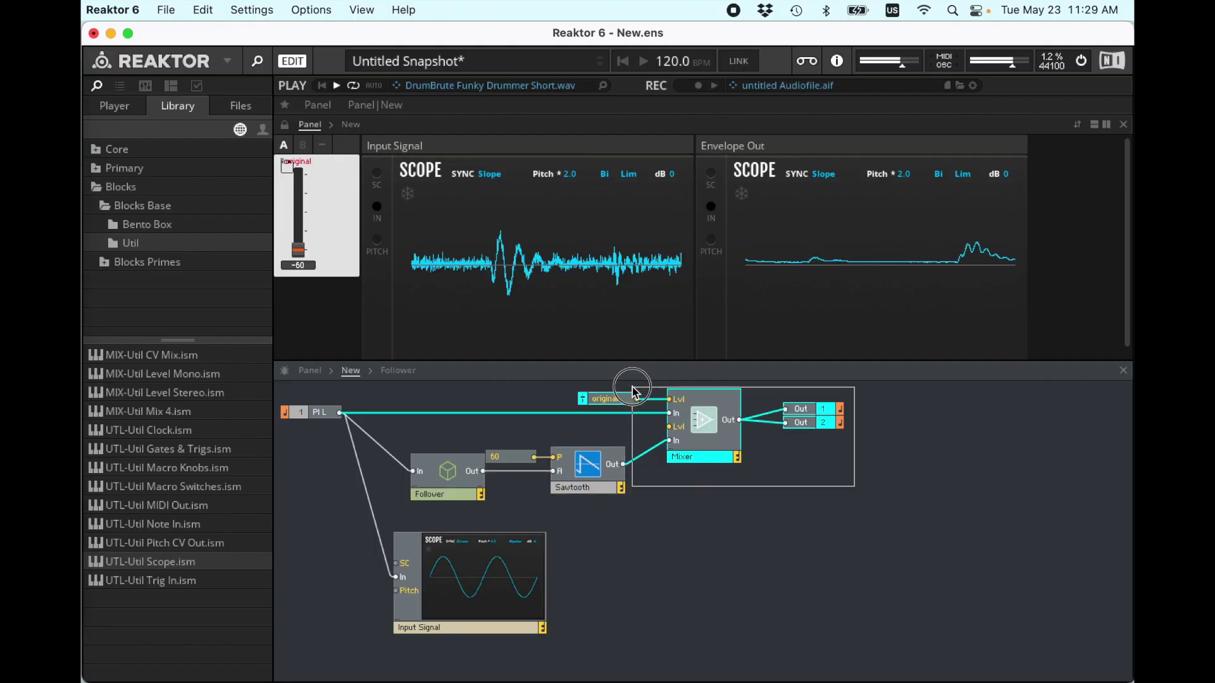
# Step: Create a level control on the Mixer's second Lvl input and name it 'enveloped'
pyautogui.moveTo(710, 400); pyautogui.dragTo(751, 400)
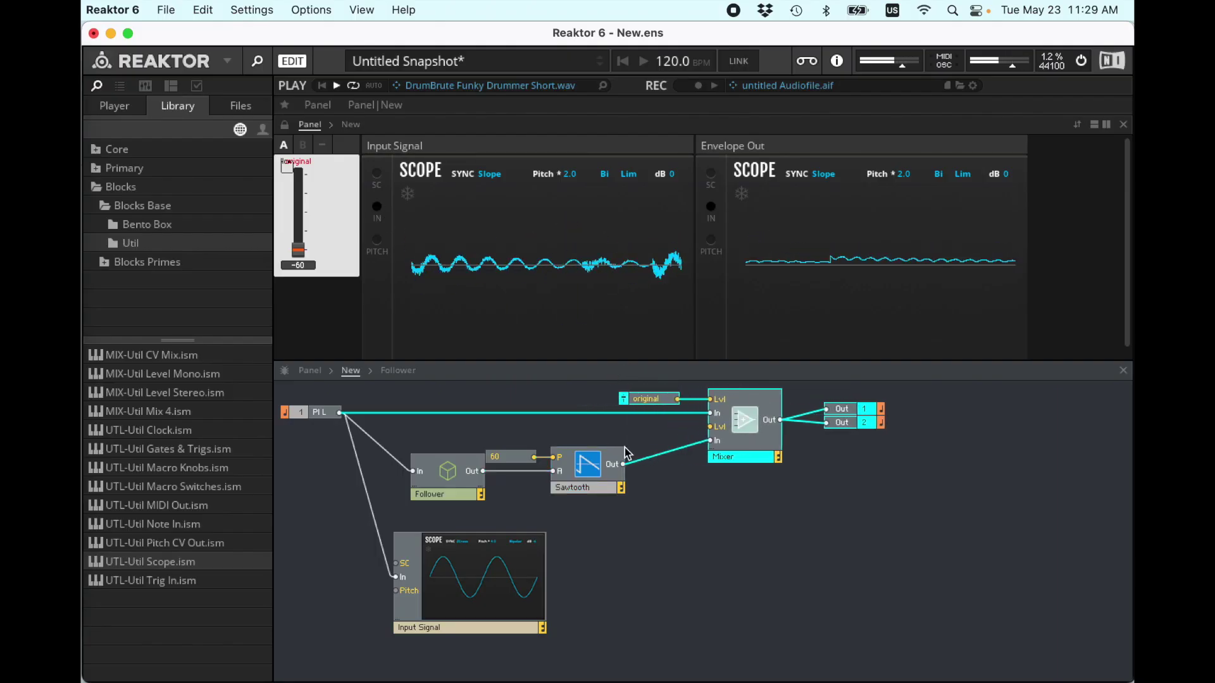
pyautogui.rightClick(708, 429)
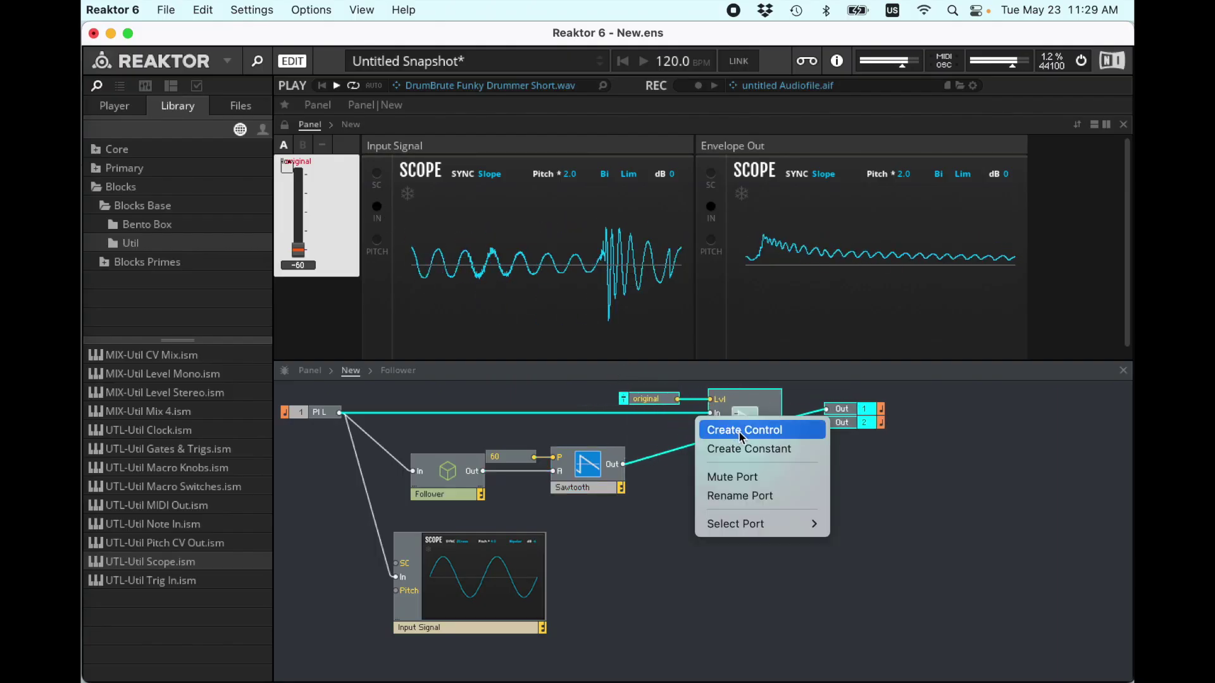
pyautogui.click(736, 430)
pyautogui.doubleClick(651, 426)
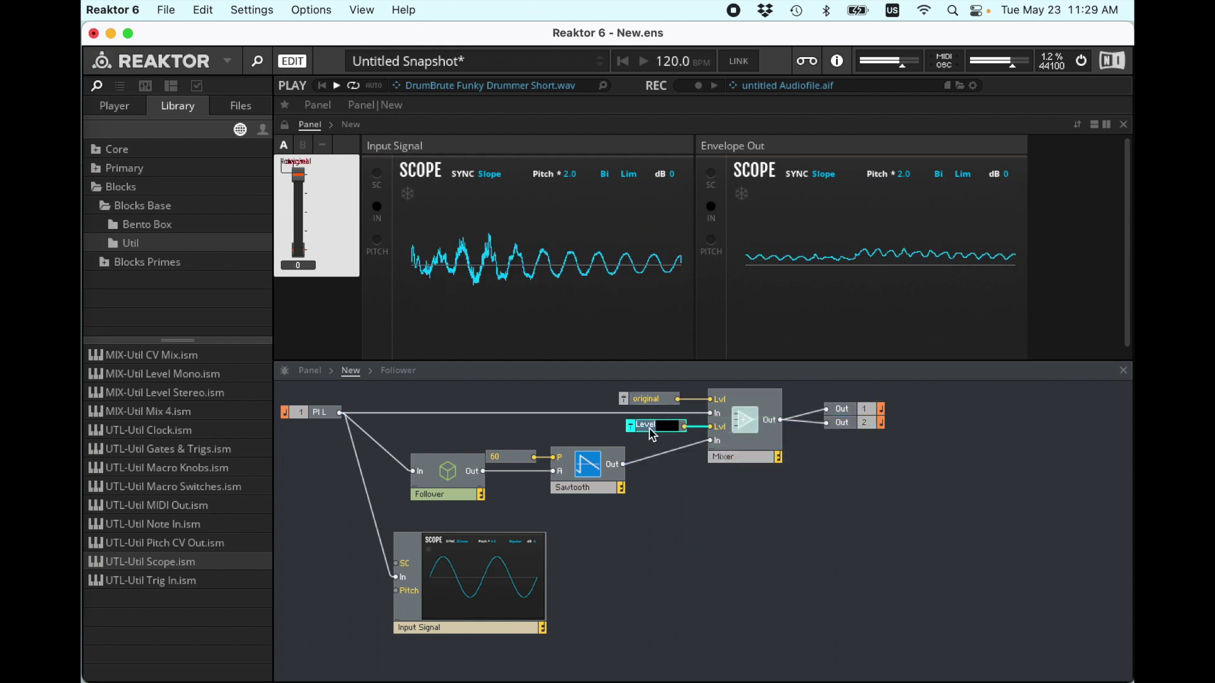
pyautogui.write('enveloped')
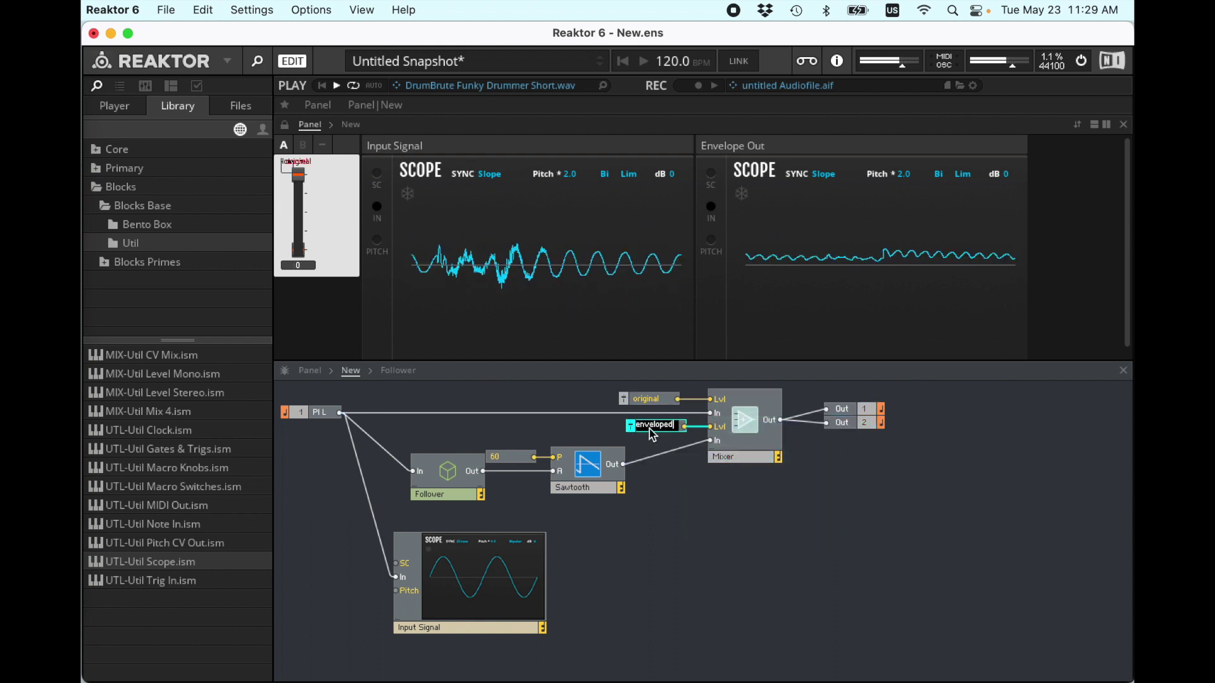
pyautogui.press('Return')
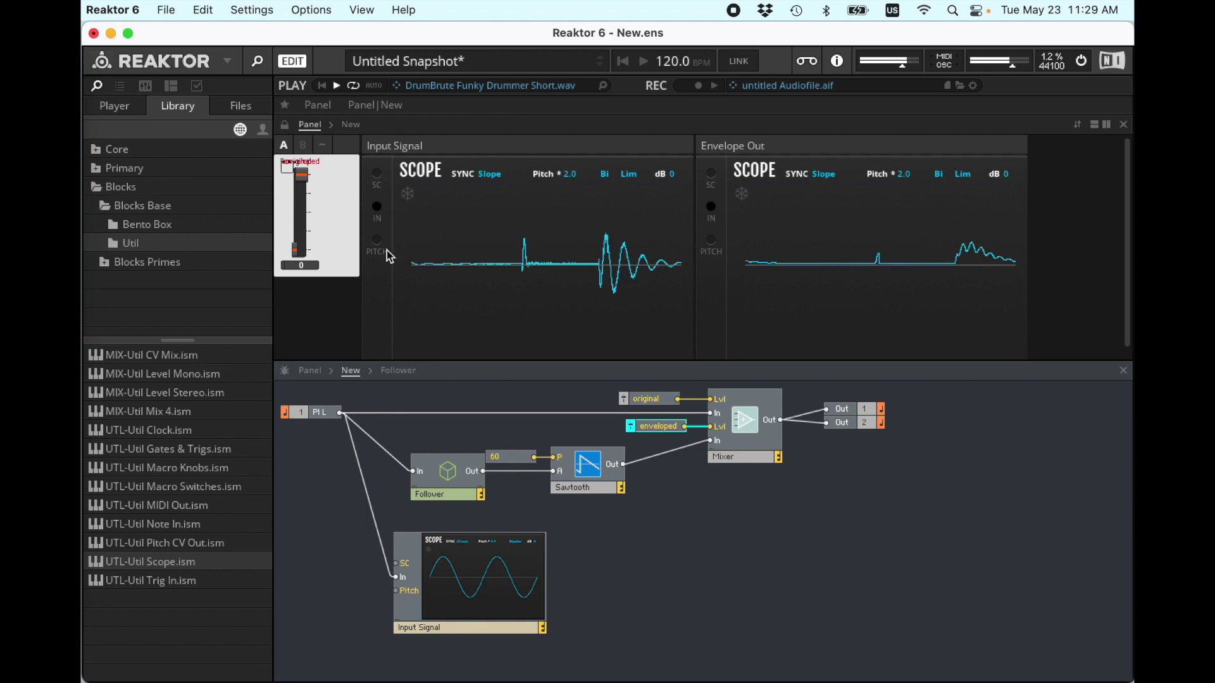
# Step: Unlock the panel and move the enveloped and original faders apart
pyautogui.click(285, 125)
pyautogui.moveTo(299, 267); pyautogui.dragTo(342, 268)
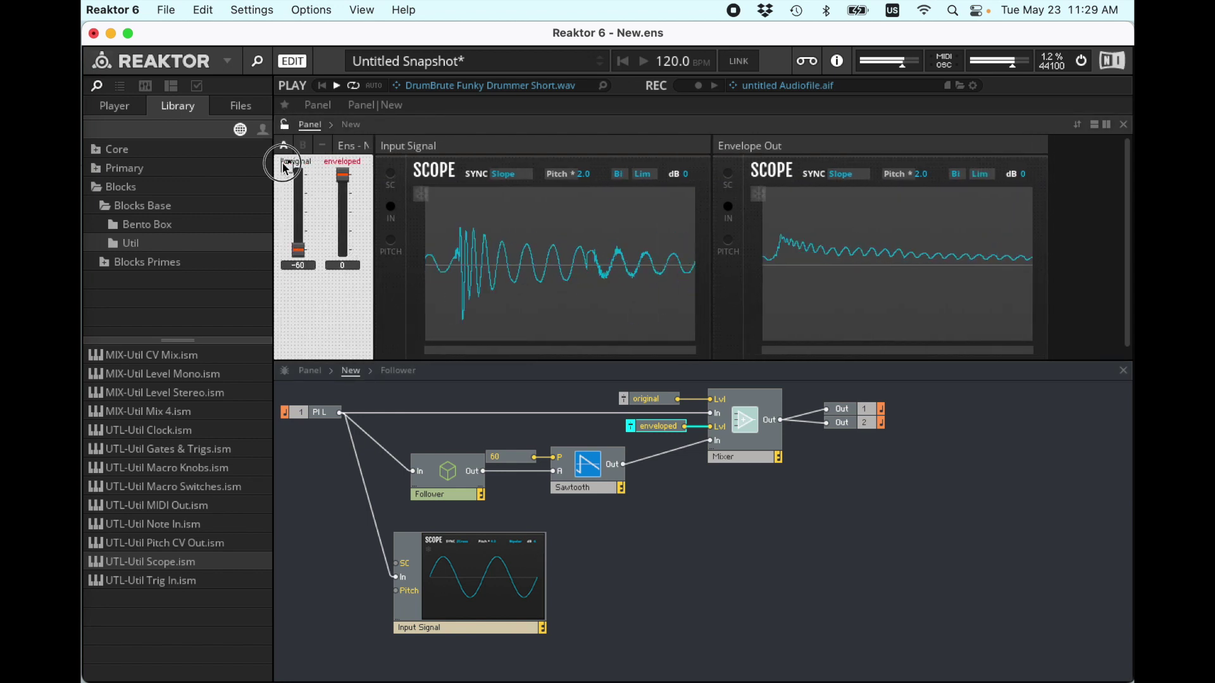
pyautogui.moveTo(283, 166); pyautogui.dragTo(385, 169)
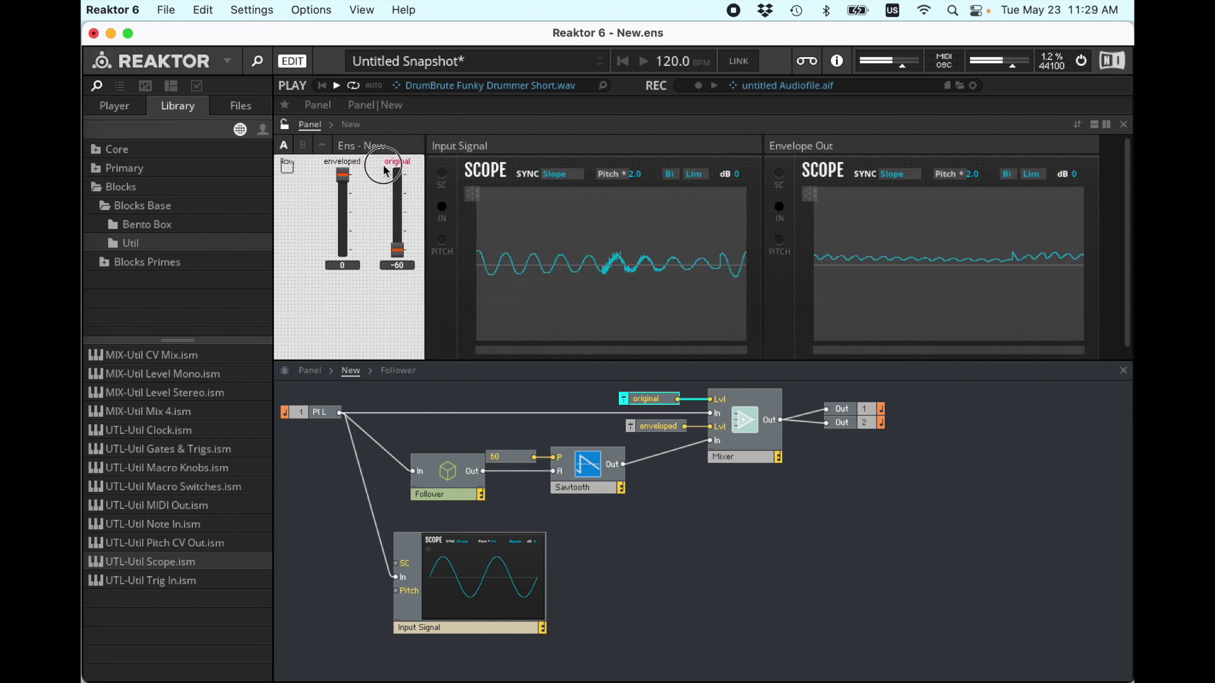
# Step: Put enveloped right of original, lock the panel, set the sawtooth pitch to 36, and adjust enveloped
pyautogui.moveTo(339, 271); pyautogui.dragTo(434, 271)
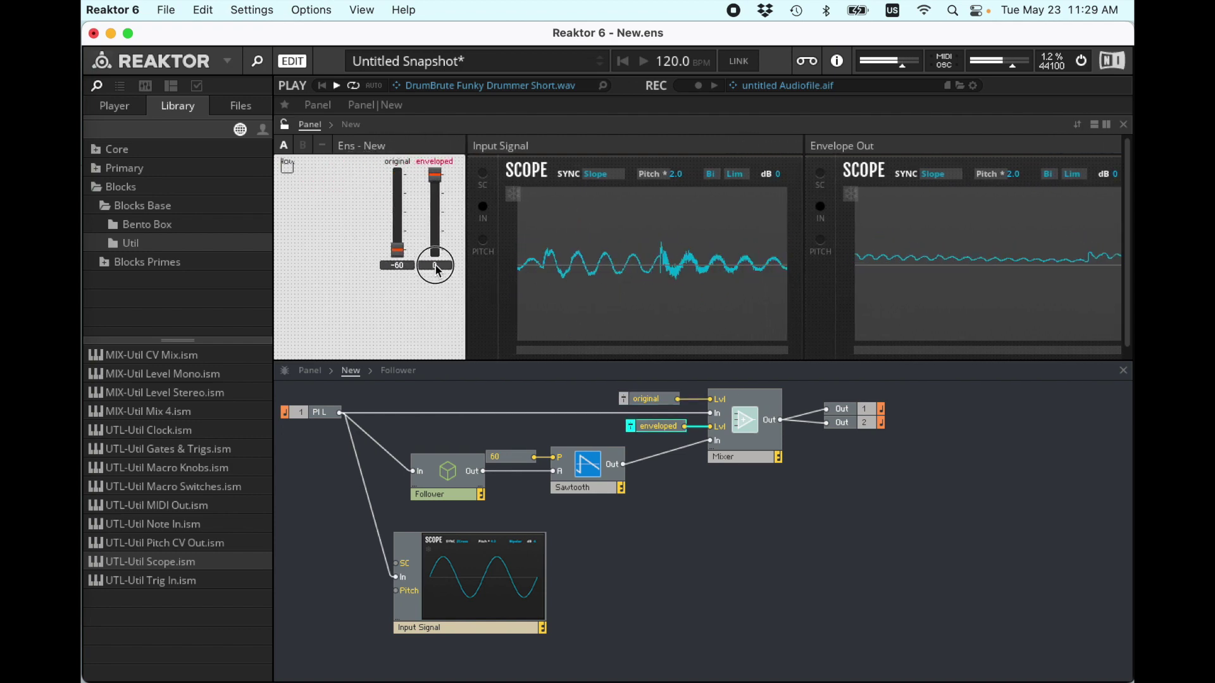
pyautogui.click(286, 125)
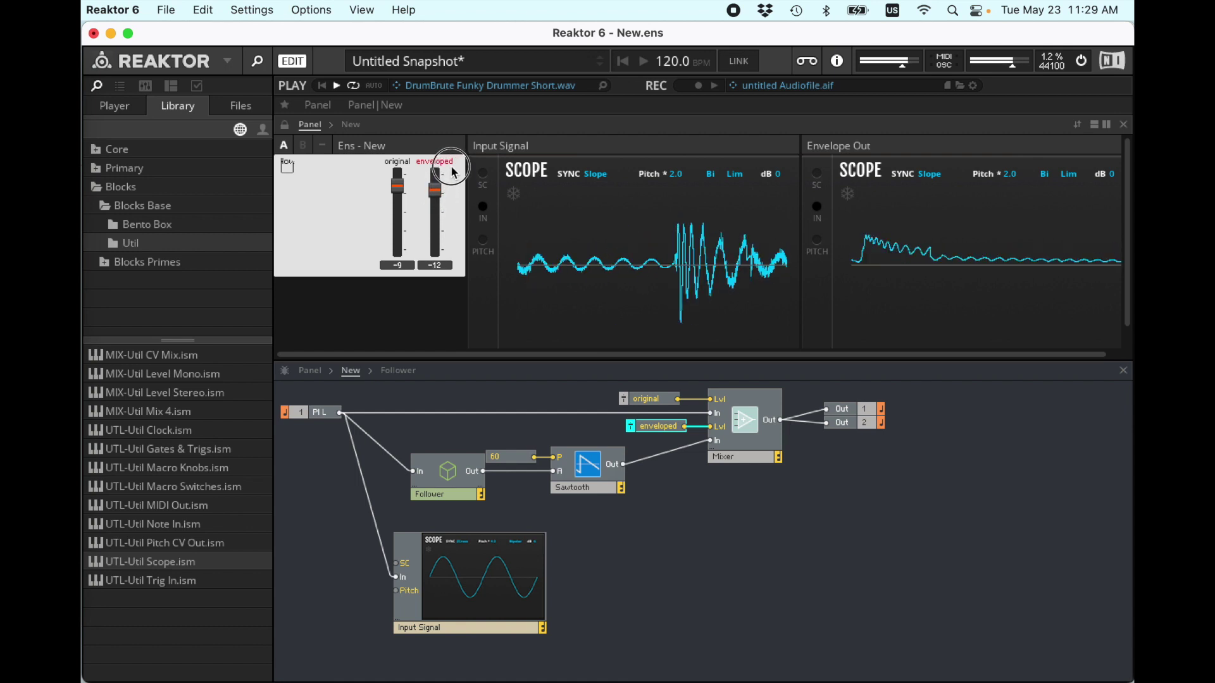
pyautogui.click(512, 461)
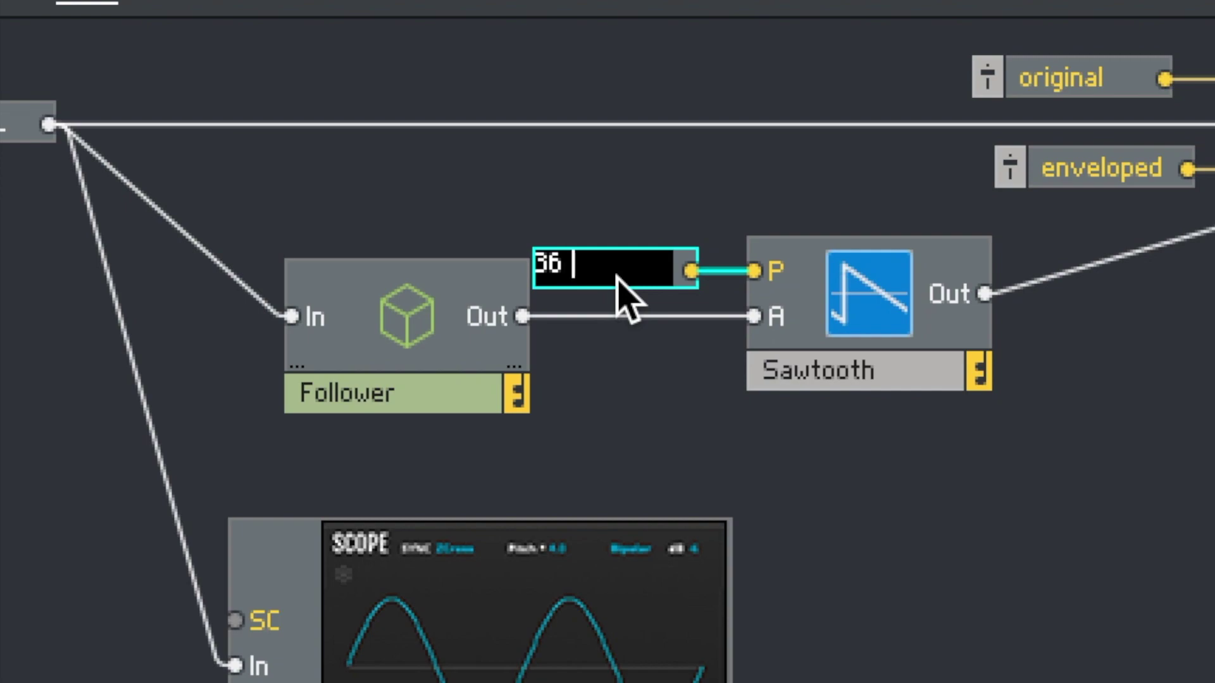
pyautogui.press('Return')
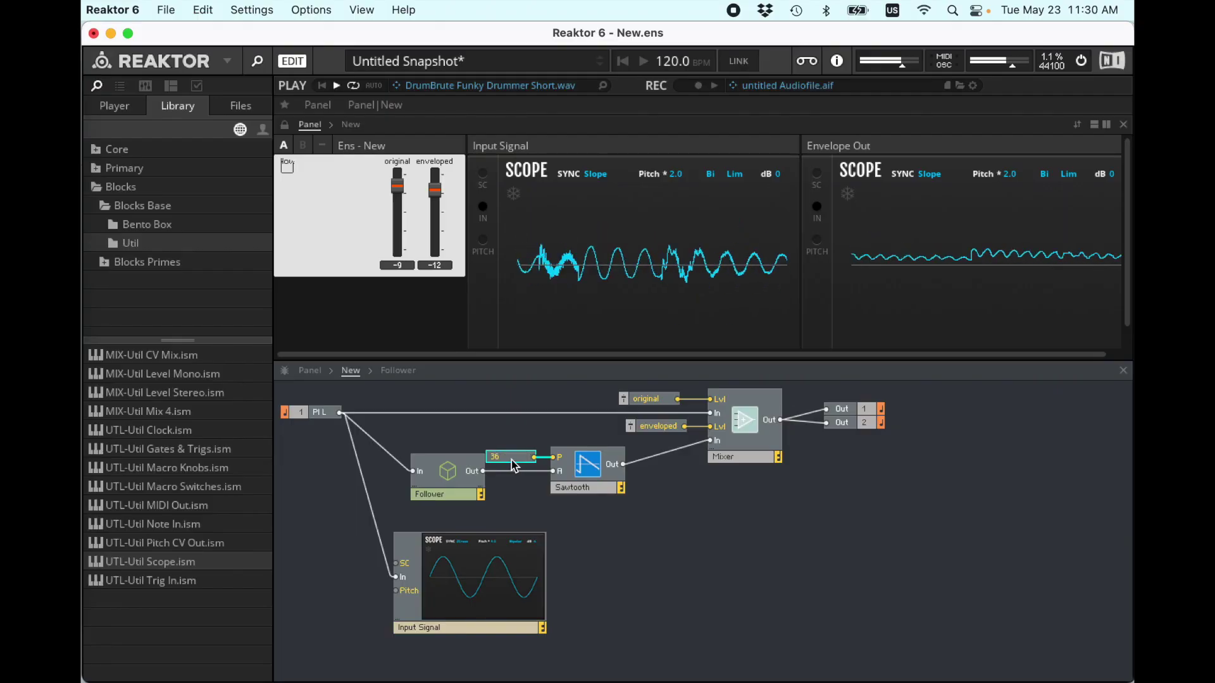
pyautogui.moveTo(435, 188); pyautogui.dragTo(436, 198)
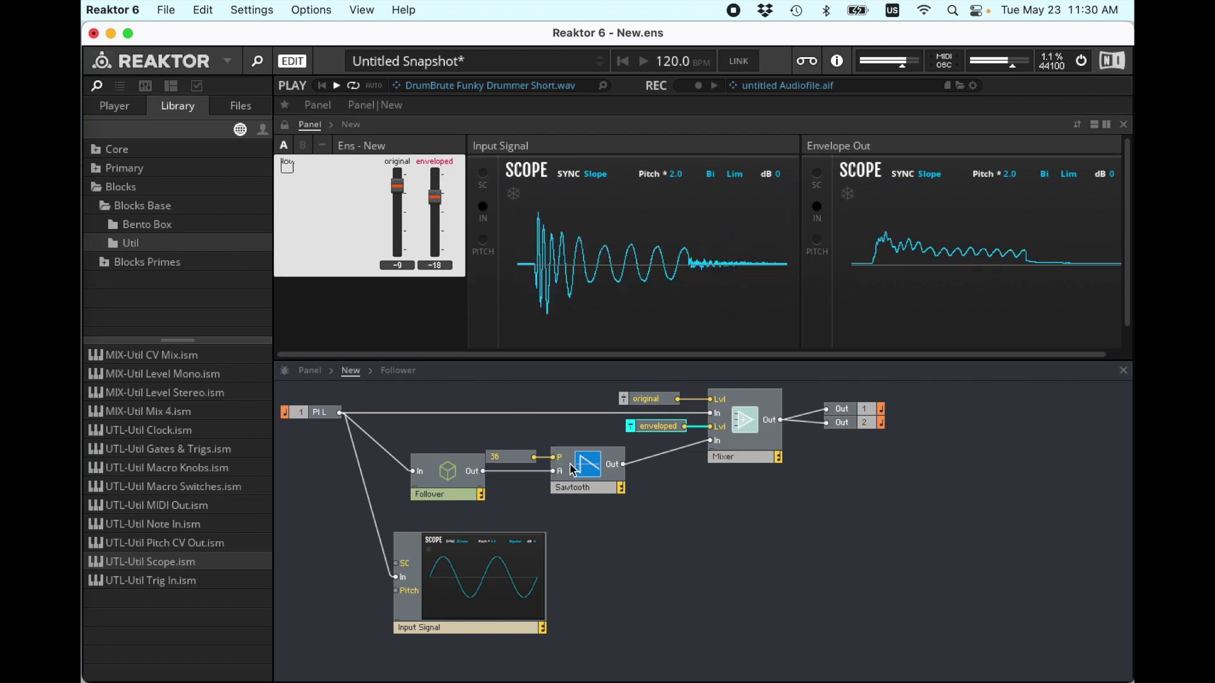
pyautogui.click(584, 486)
# Step: Replace the Sawtooth with a Sine Oscillator fed by Follower Out and feeding the Mixer
pyautogui.press('Delete')
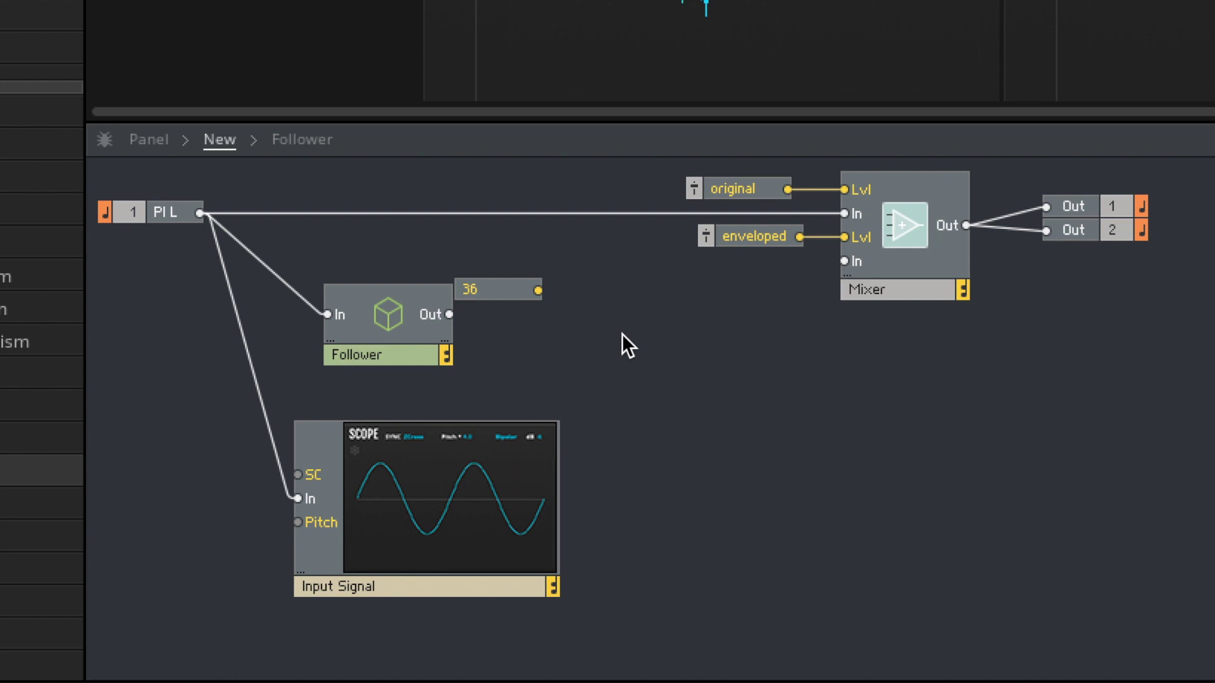
pyautogui.doubleClick(621, 333)
pyautogui.write('sine')
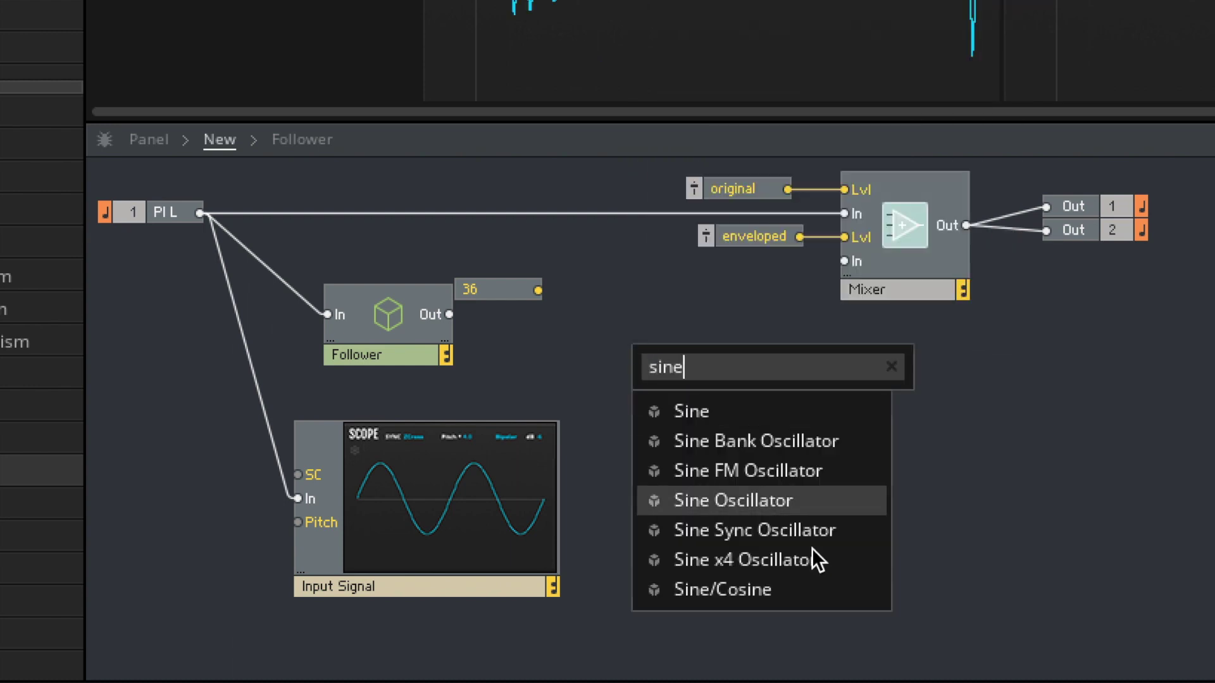
pyautogui.click(773, 500)
pyautogui.moveTo(700, 379); pyautogui.dragTo(583, 285)
pyautogui.moveTo(448, 314); pyautogui.dragTo(585, 308)
pyautogui.moveTo(697, 295); pyautogui.dragTo(844, 260)
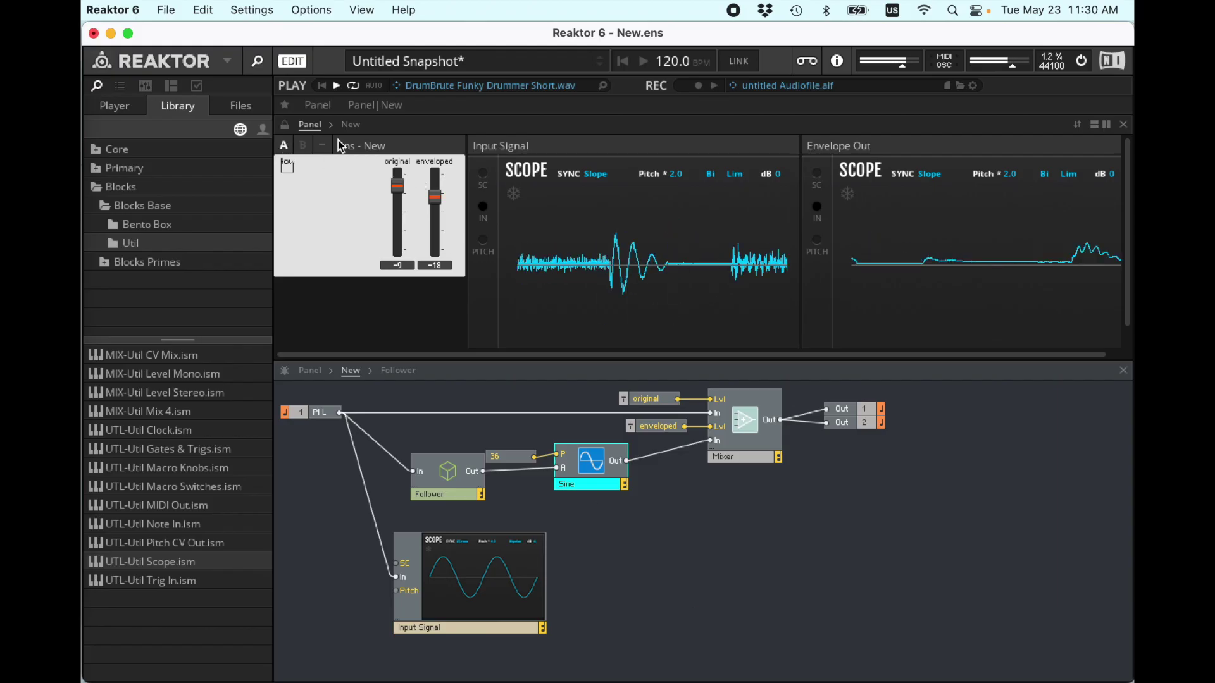
# Step: Rebalance the faders (original -47, enveloped about -9.5), then undo the Sine edits
pyautogui.moveTo(397, 185); pyautogui.dragTo(417, 282)
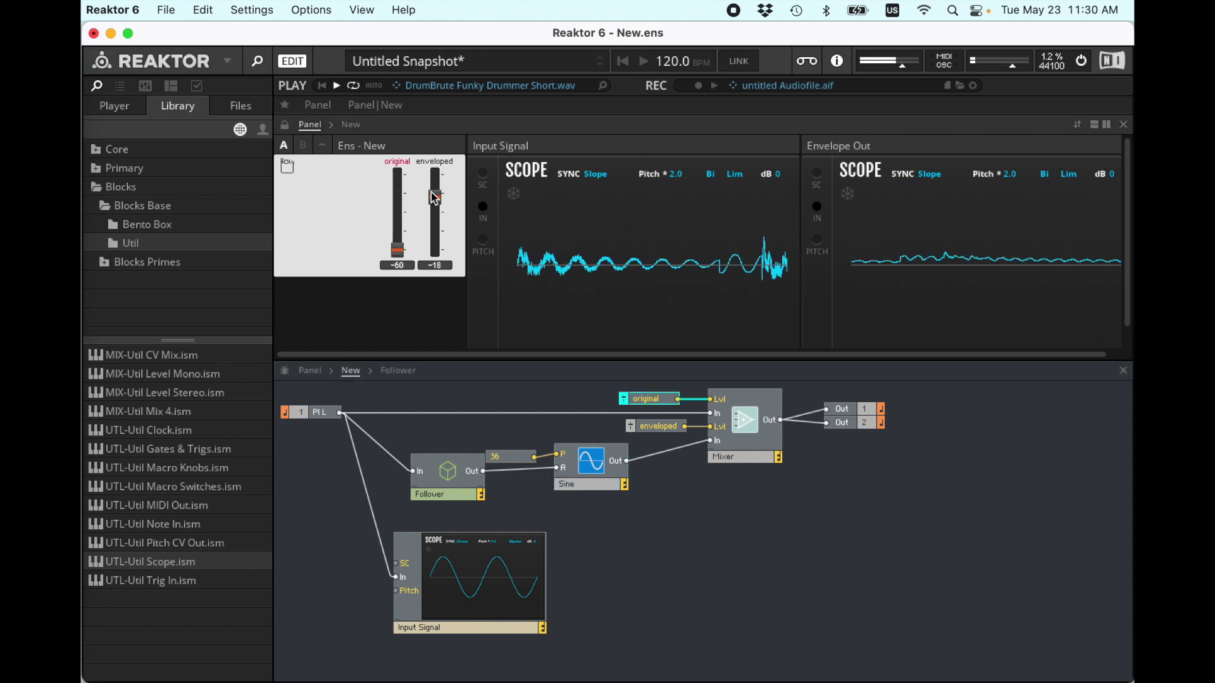
pyautogui.moveTo(434, 198); pyautogui.dragTo(435, 168)
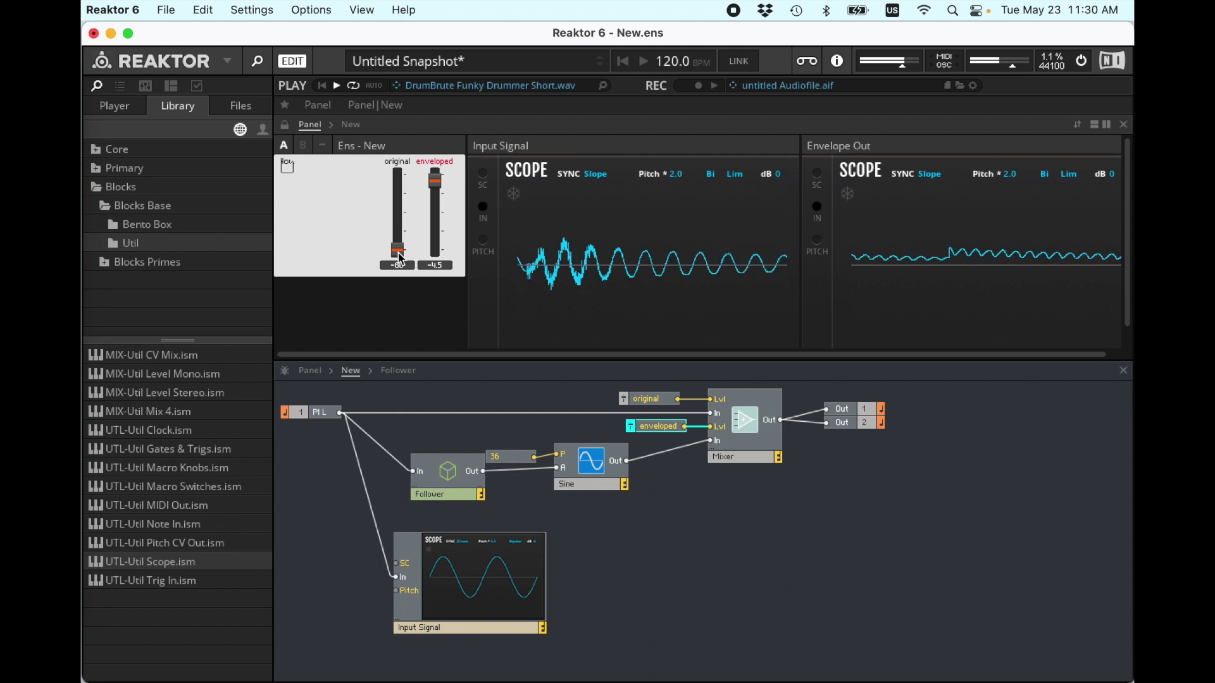
pyautogui.moveTo(397, 249); pyautogui.dragTo(415, 179)
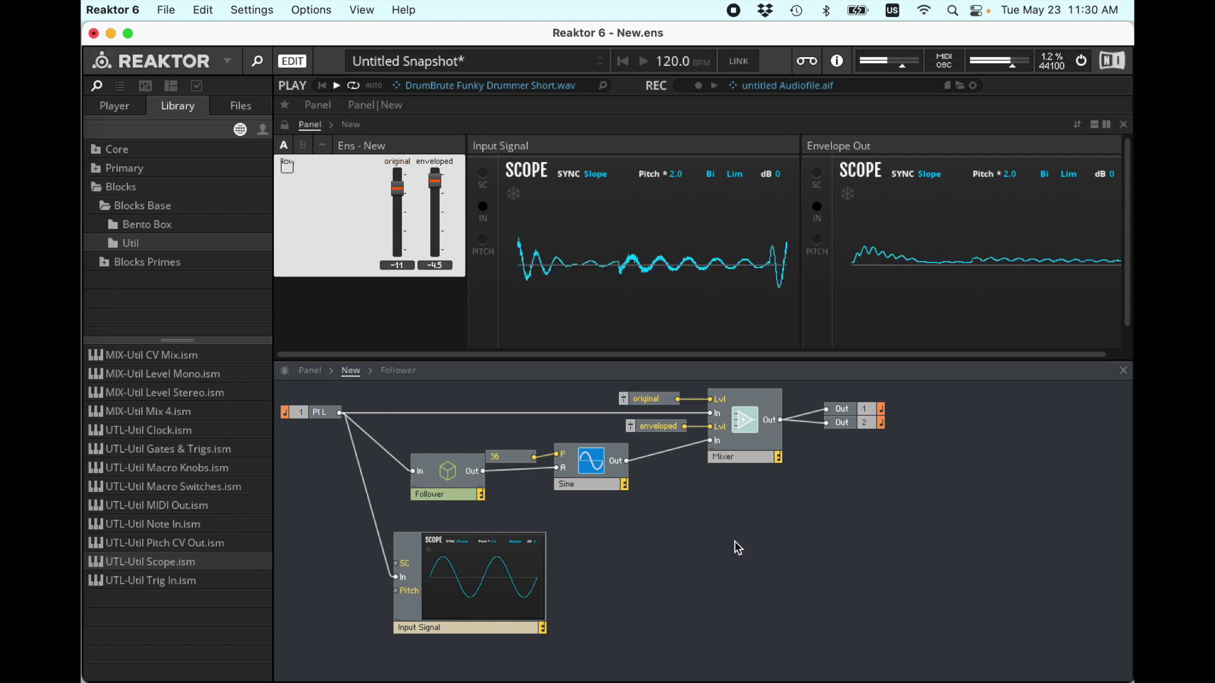
pyautogui.press('super+z')
pyautogui.press('super+z')
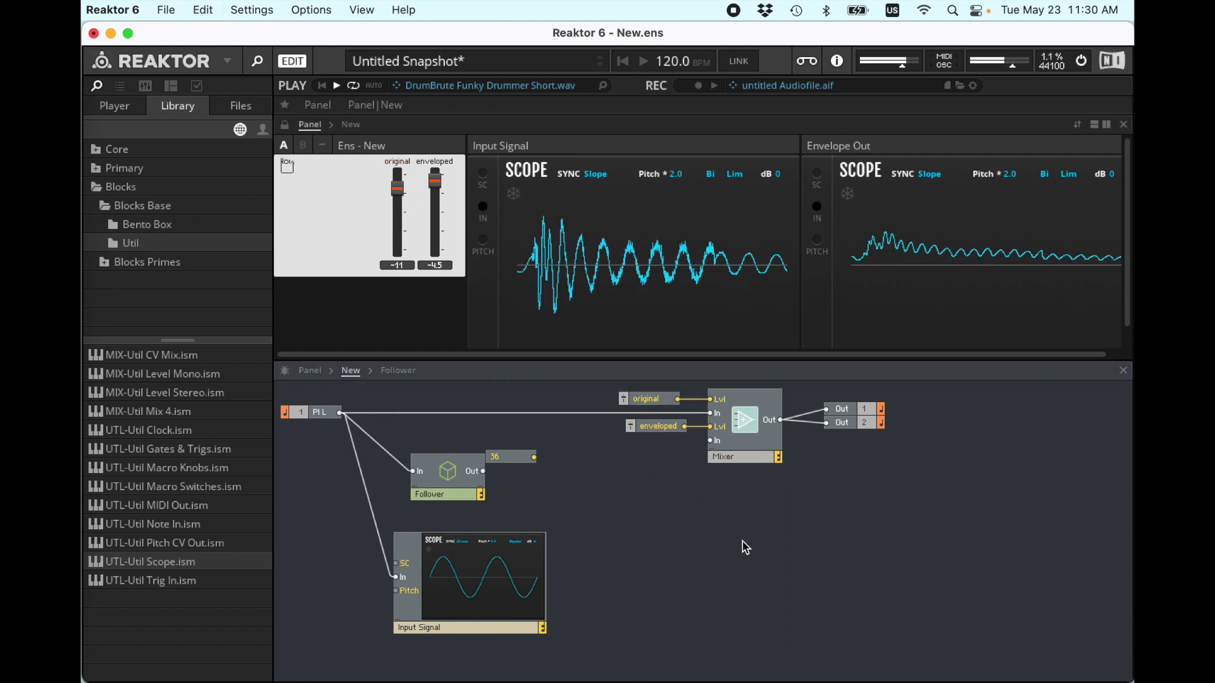
pyautogui.press('super+z')
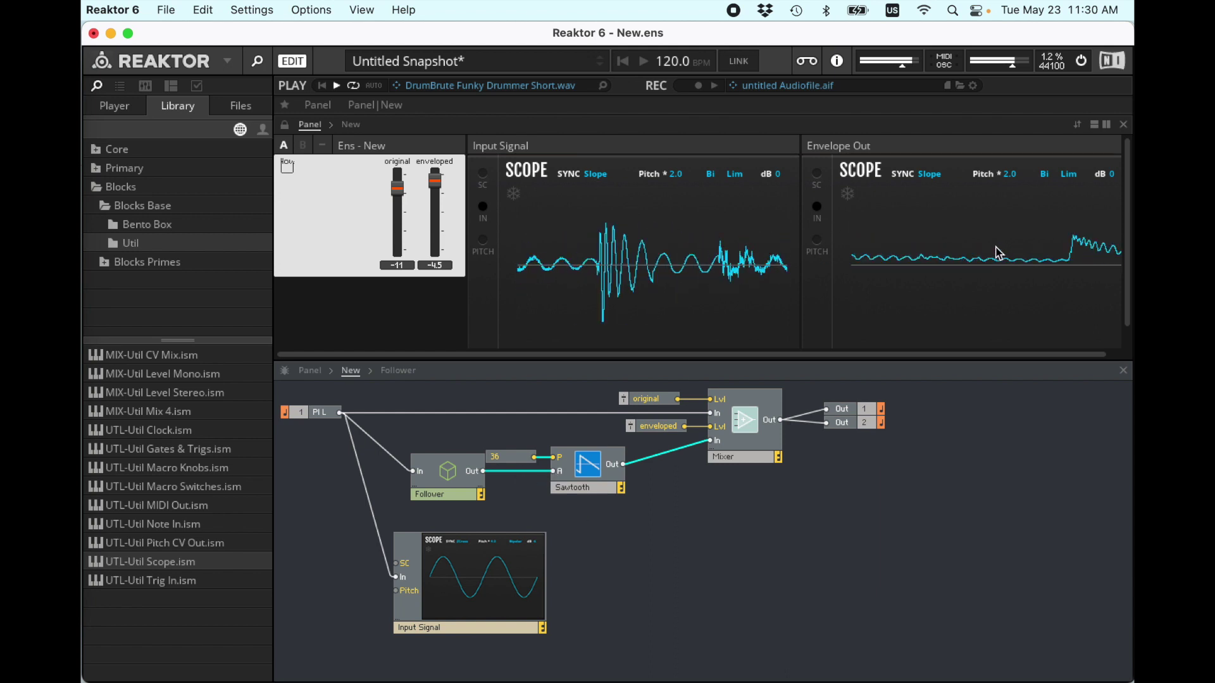
# Step: Pull original to -59.5 and enveloped to -60, then open the Follower macro and select its 50 constant
pyautogui.moveTo(397, 188); pyautogui.dragTo(410, 285)
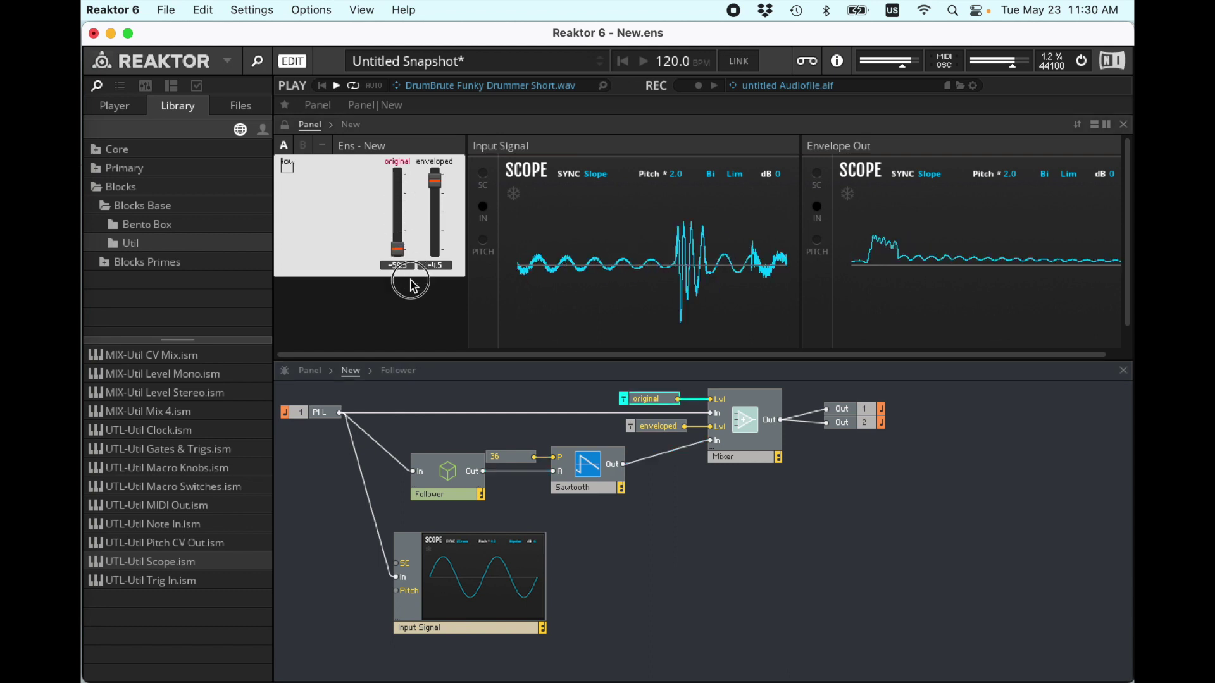
pyautogui.moveTo(435, 181); pyautogui.dragTo(456, 282)
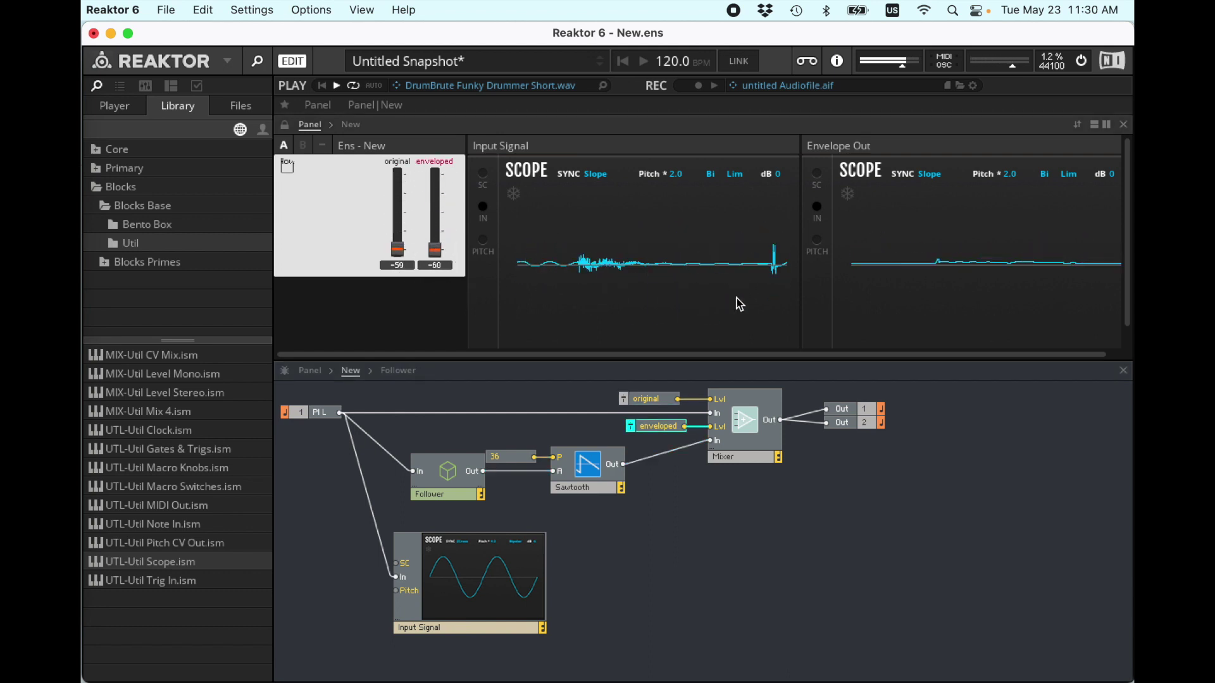
pyautogui.doubleClick(448, 475)
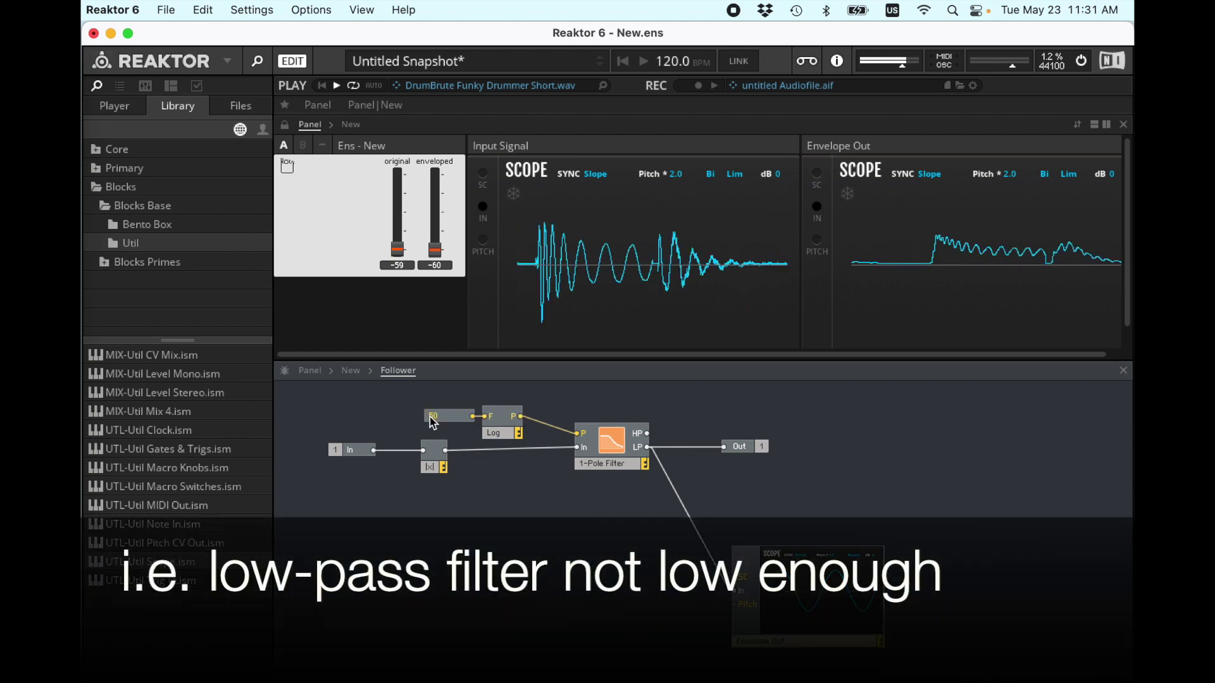
pyautogui.click(434, 420)
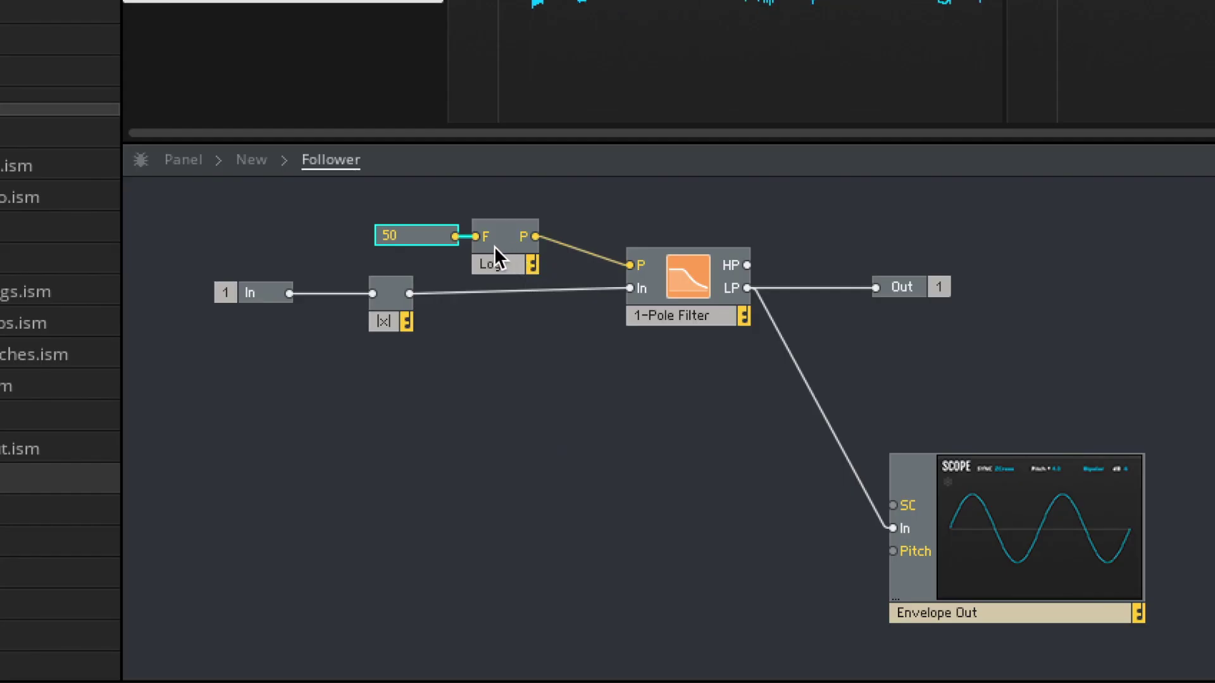
# Step: Replace the 50 constant with a Freq control on the Log module's F input
pyautogui.press('Delete')
pyautogui.rightClick(483, 237)
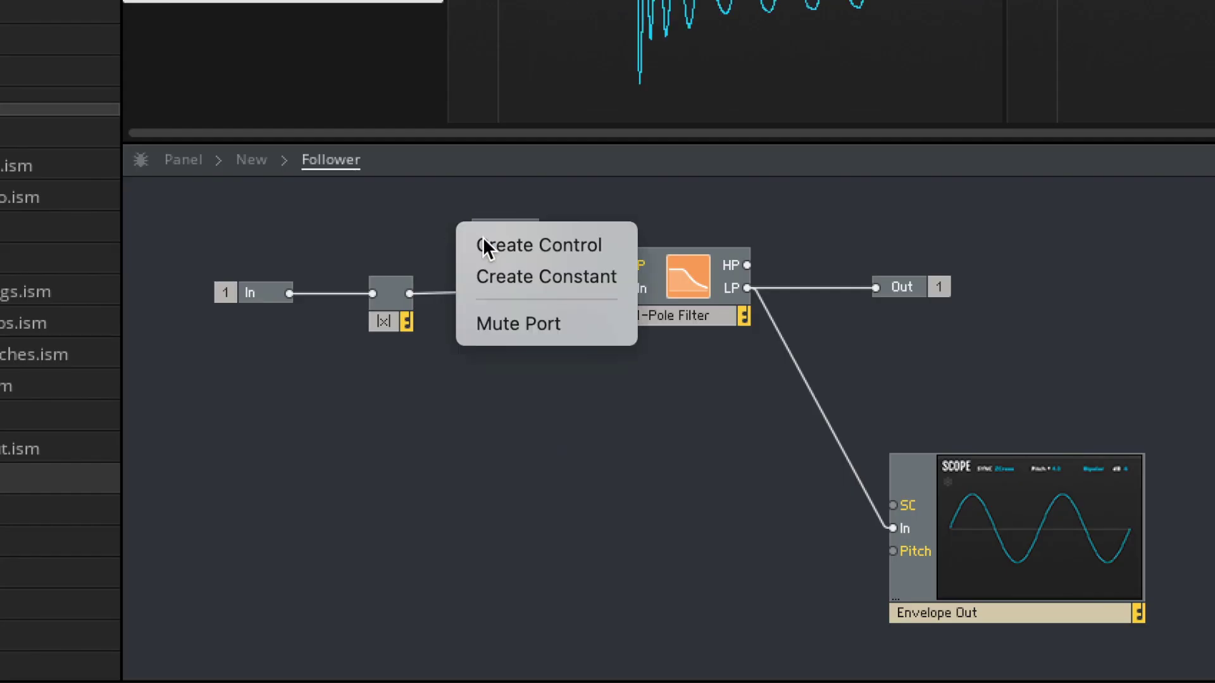
pyautogui.click(551, 244)
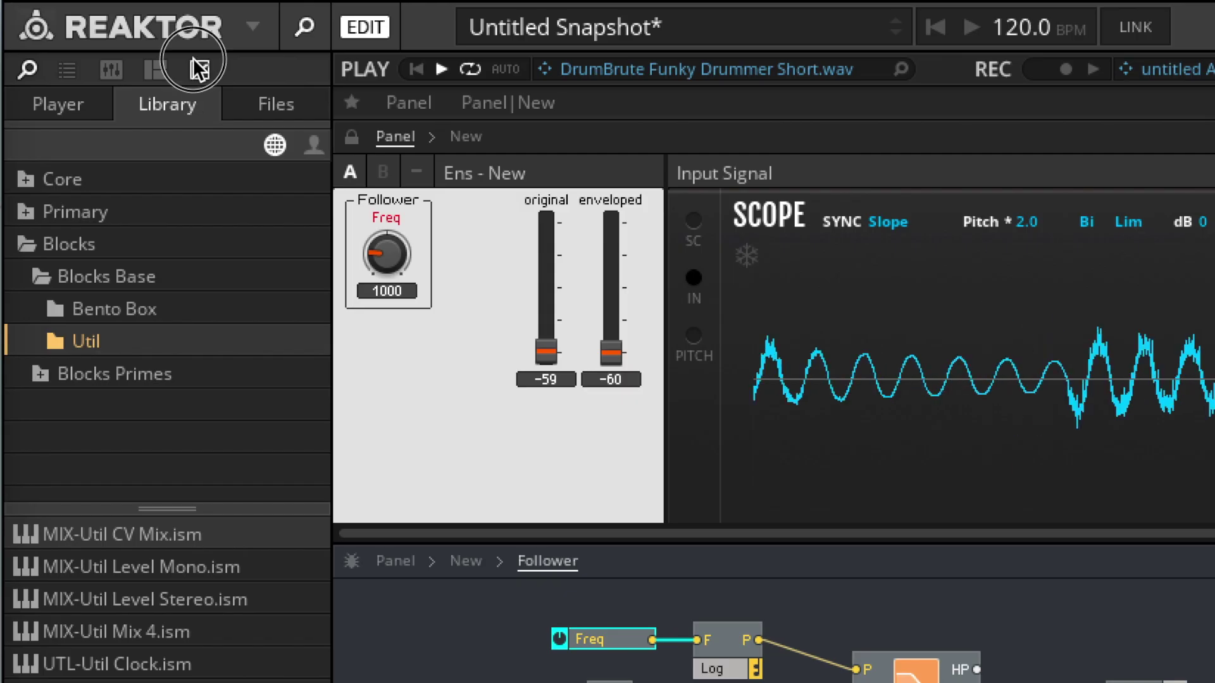
pyautogui.click(136, 82)
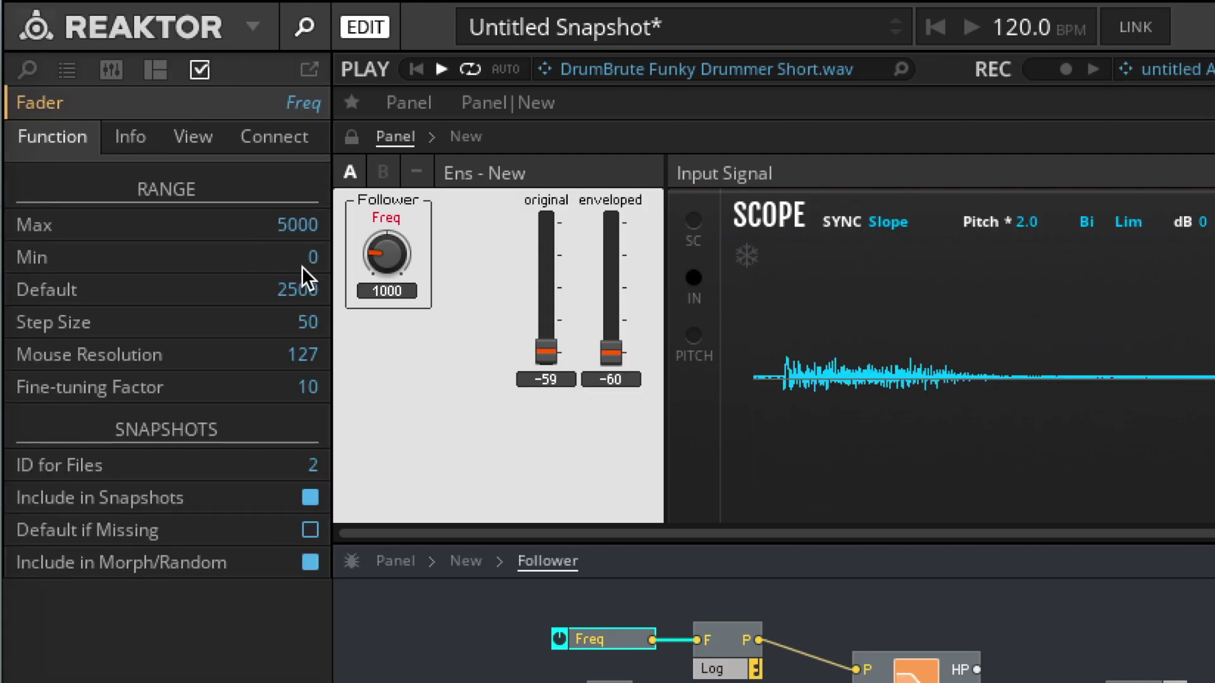
# Step: Give Freq a maximum of 50 and minimum of 20, then return to the top level
pyautogui.doubleClick(305, 226)
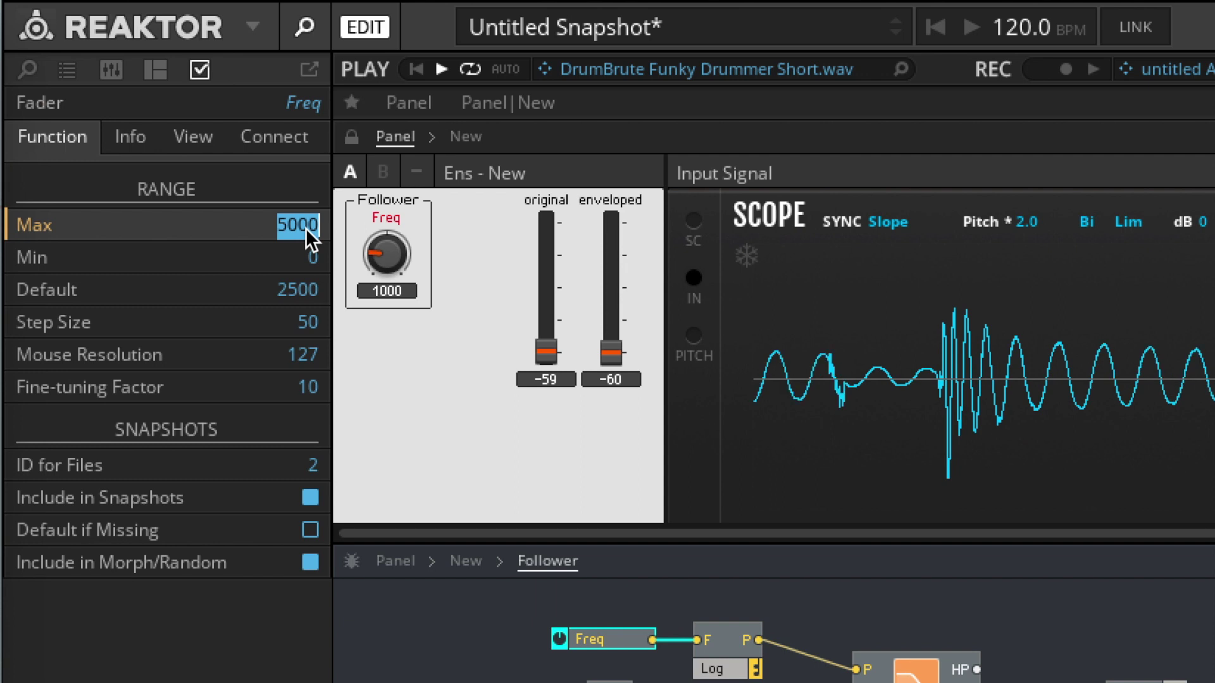
pyautogui.write('50')
pyautogui.press('Return')
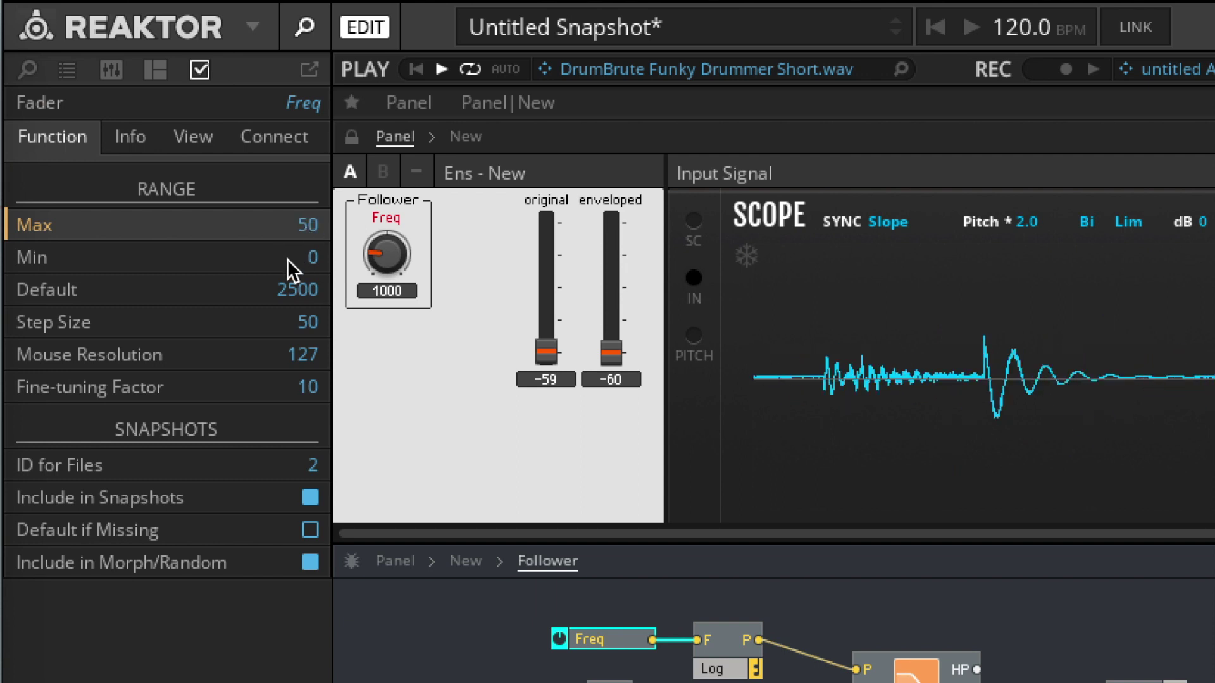
pyautogui.doubleClick(306, 263)
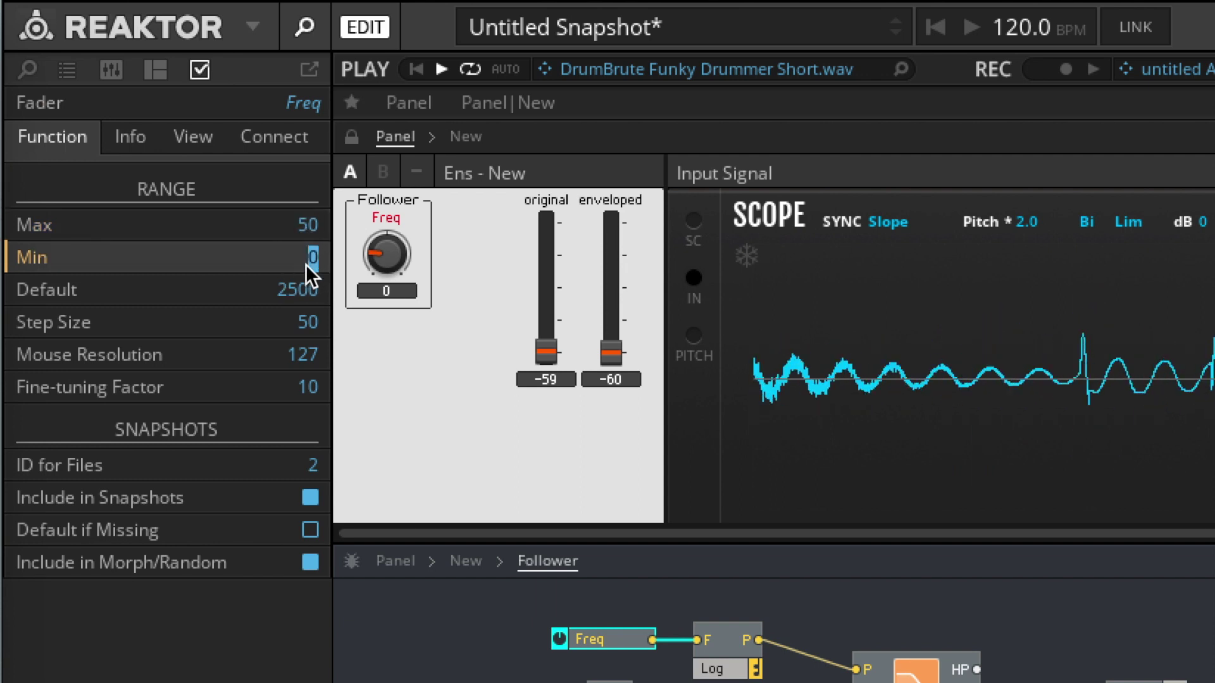
pyautogui.write('1')
pyautogui.press('Return')
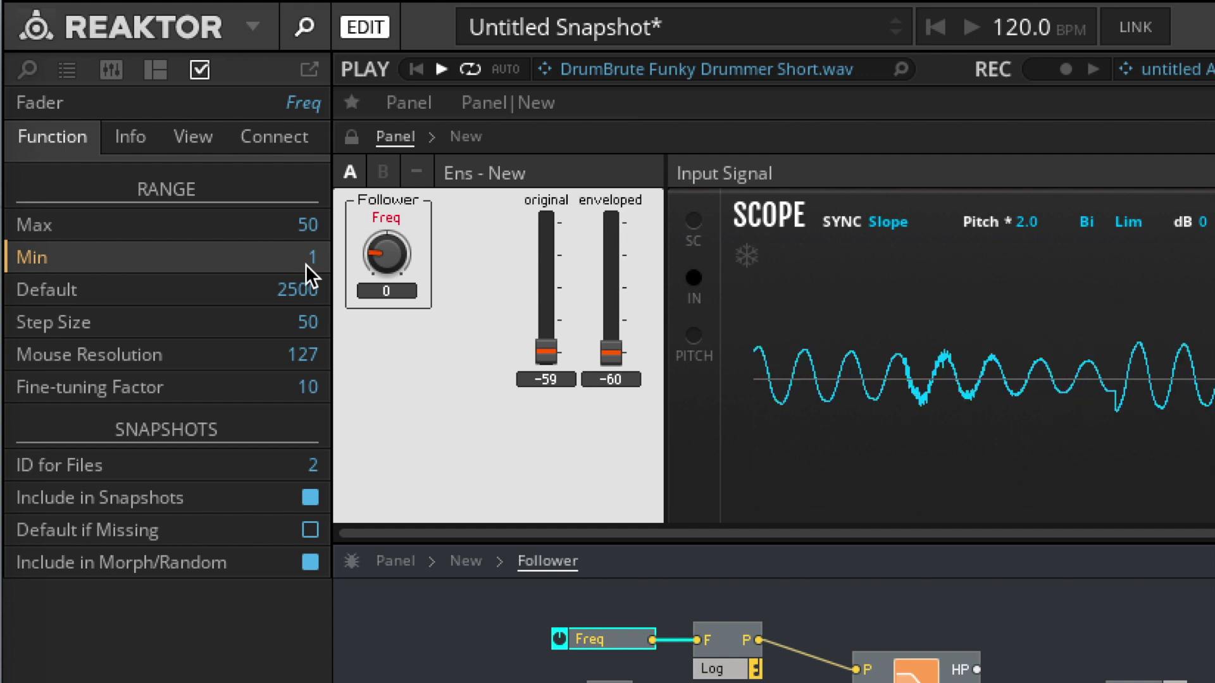
pyautogui.doubleClick(306, 263)
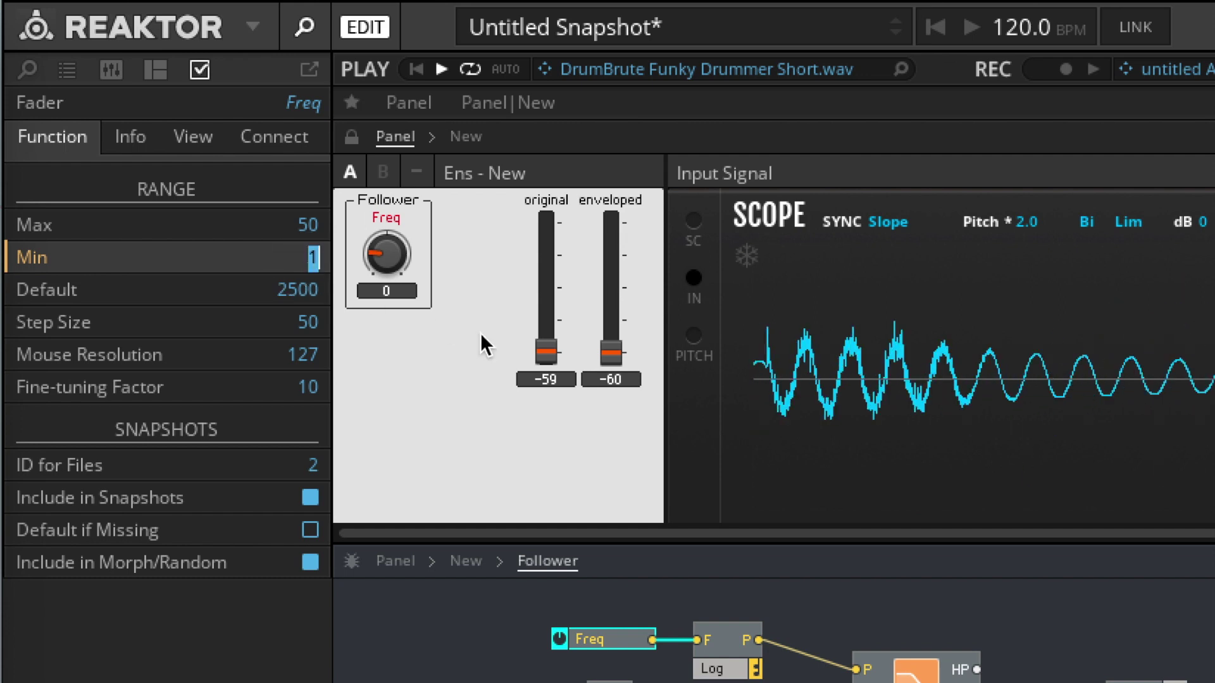
pyautogui.write('20')
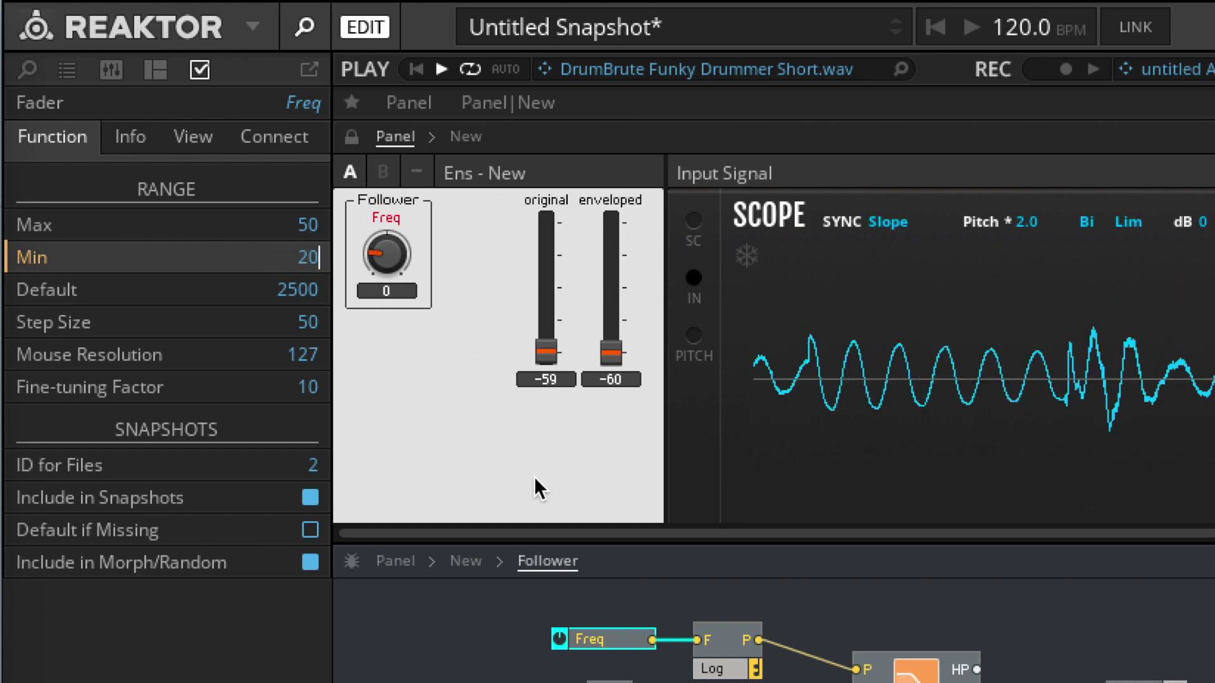
pyautogui.press('Return')
pyautogui.click(387, 155)
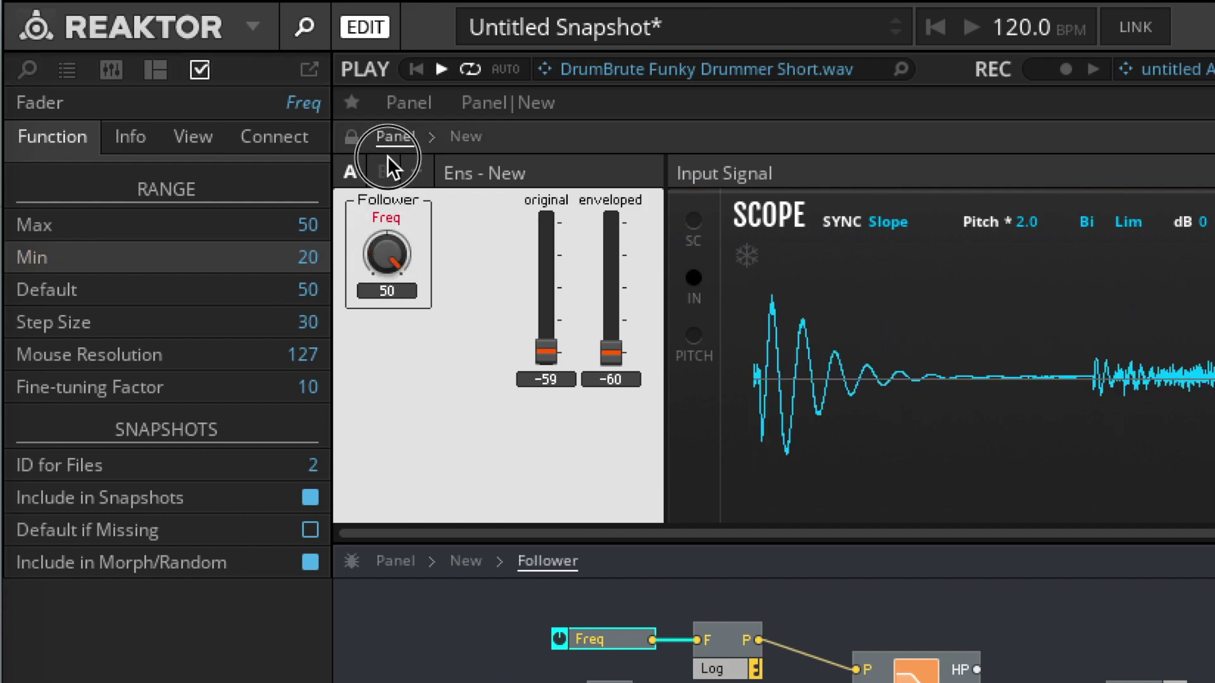
pyautogui.doubleClick(867, 447)
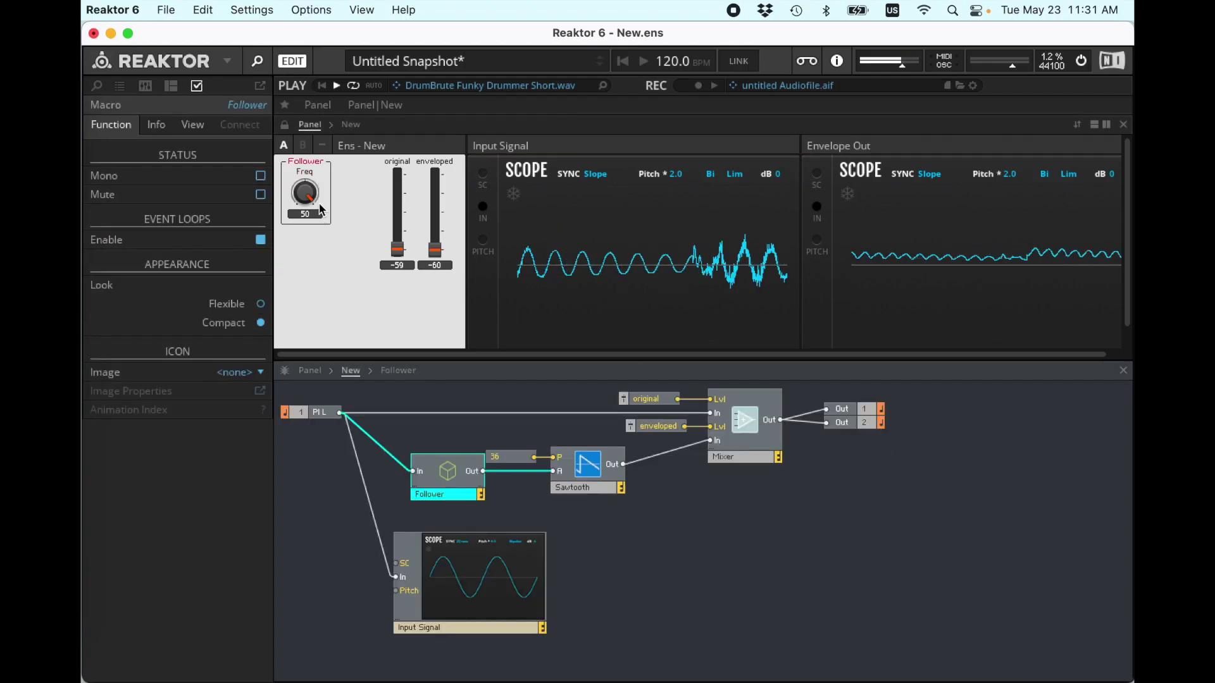
# Step: Raise the enveloped level and set the Freq knob's step size to 1
pyautogui.moveTo(435, 233); pyautogui.dragTo(435, 173)
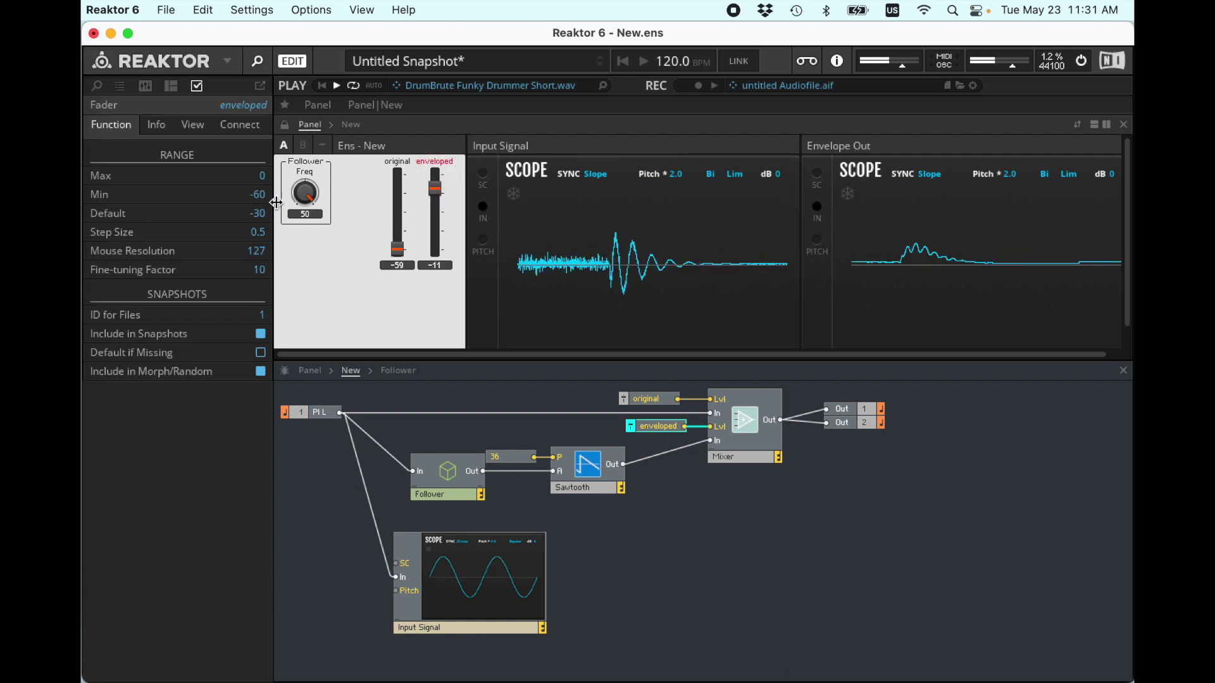
pyautogui.click(300, 226)
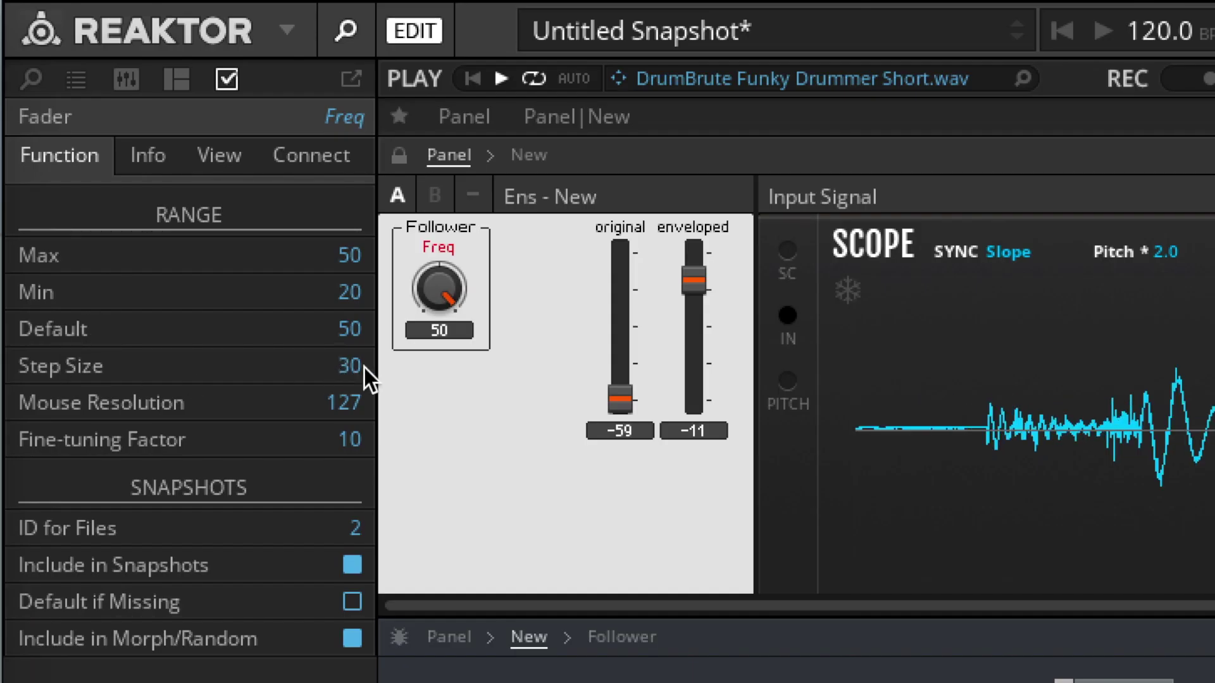
pyautogui.doubleClick(259, 231)
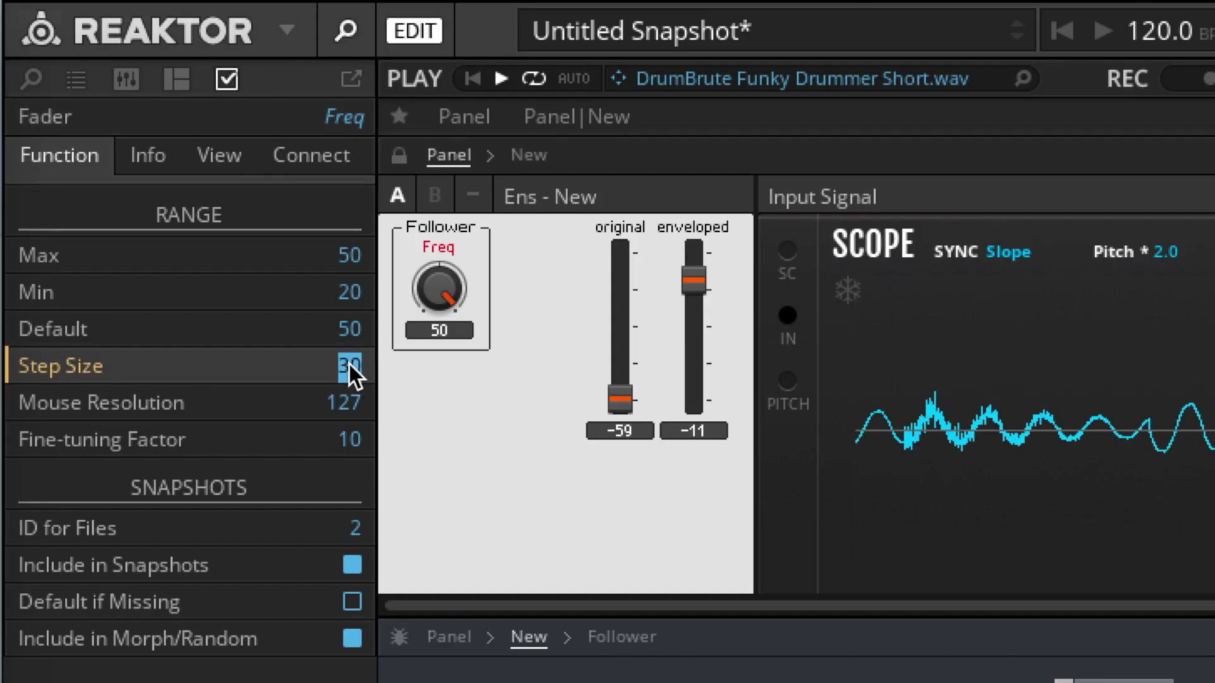
pyautogui.click(354, 371)
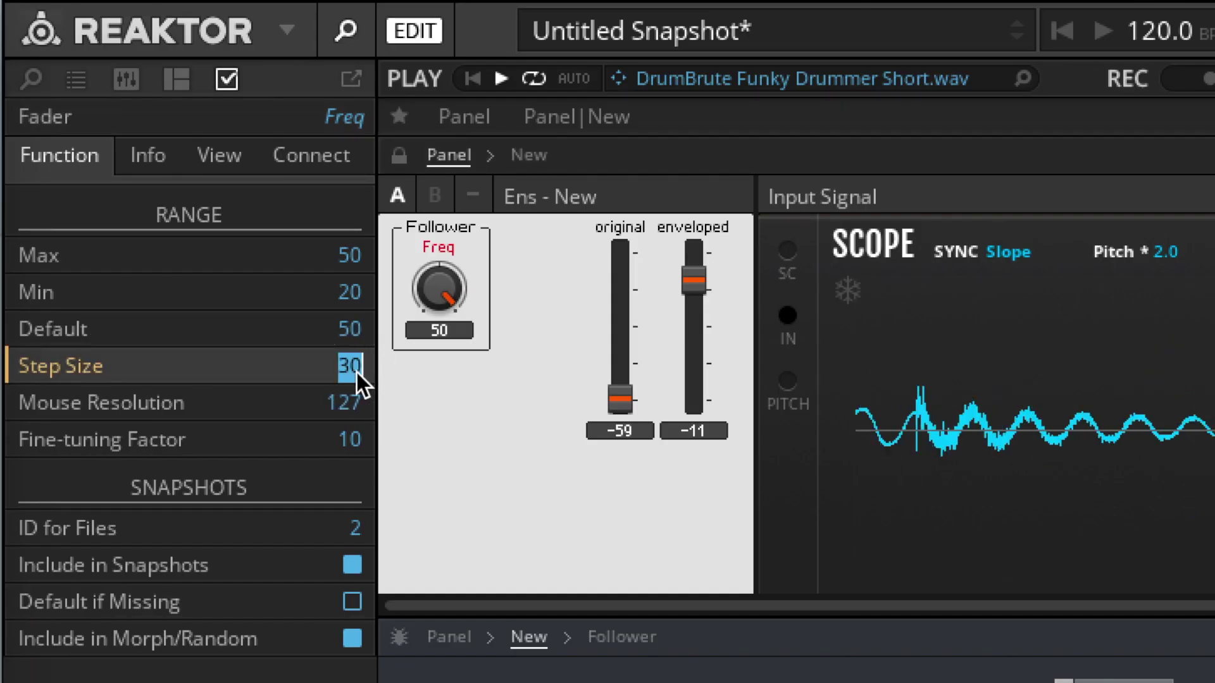
pyautogui.press('BackSpace')
pyautogui.write('1')
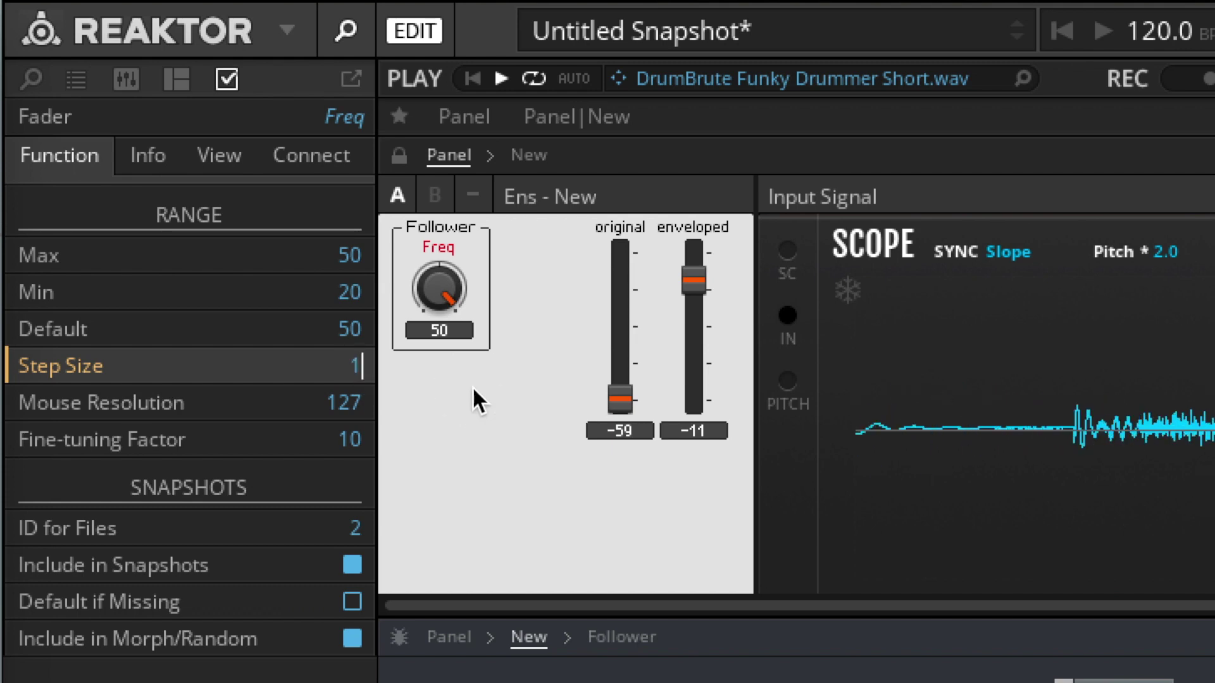
pyautogui.click(472, 386)
# Step: Browse the ensemble's properties pages and turn Freq down to about 38
pyautogui.click(244, 151)
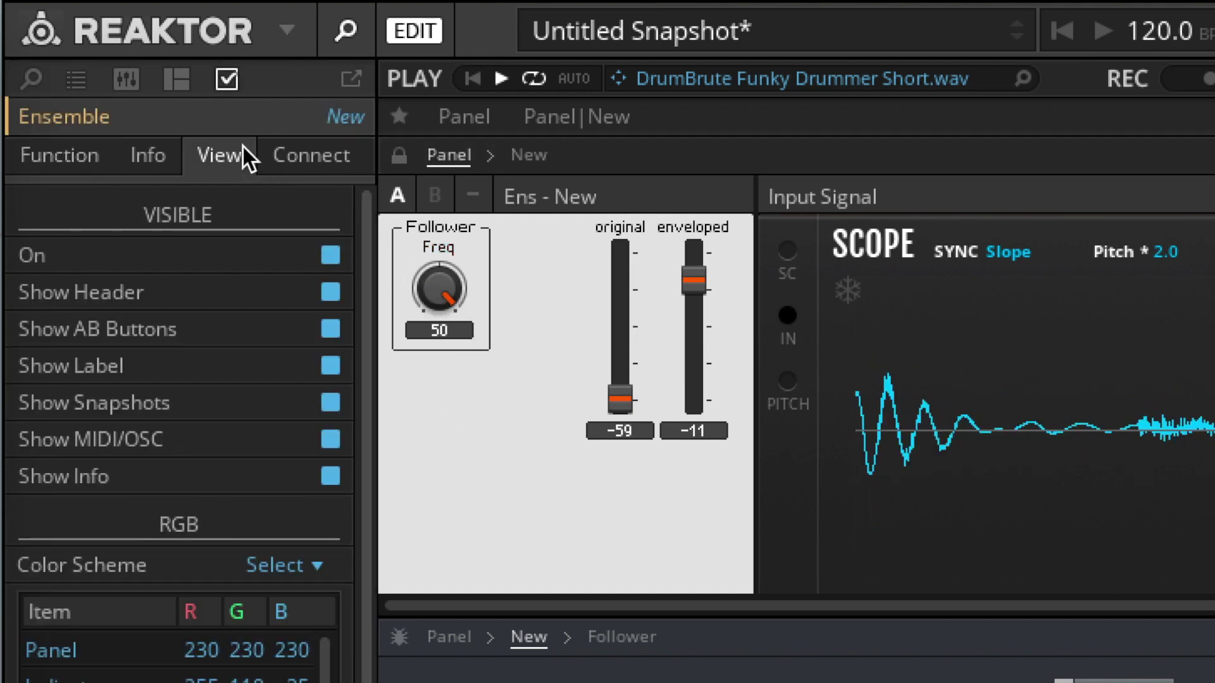
pyautogui.click(146, 158)
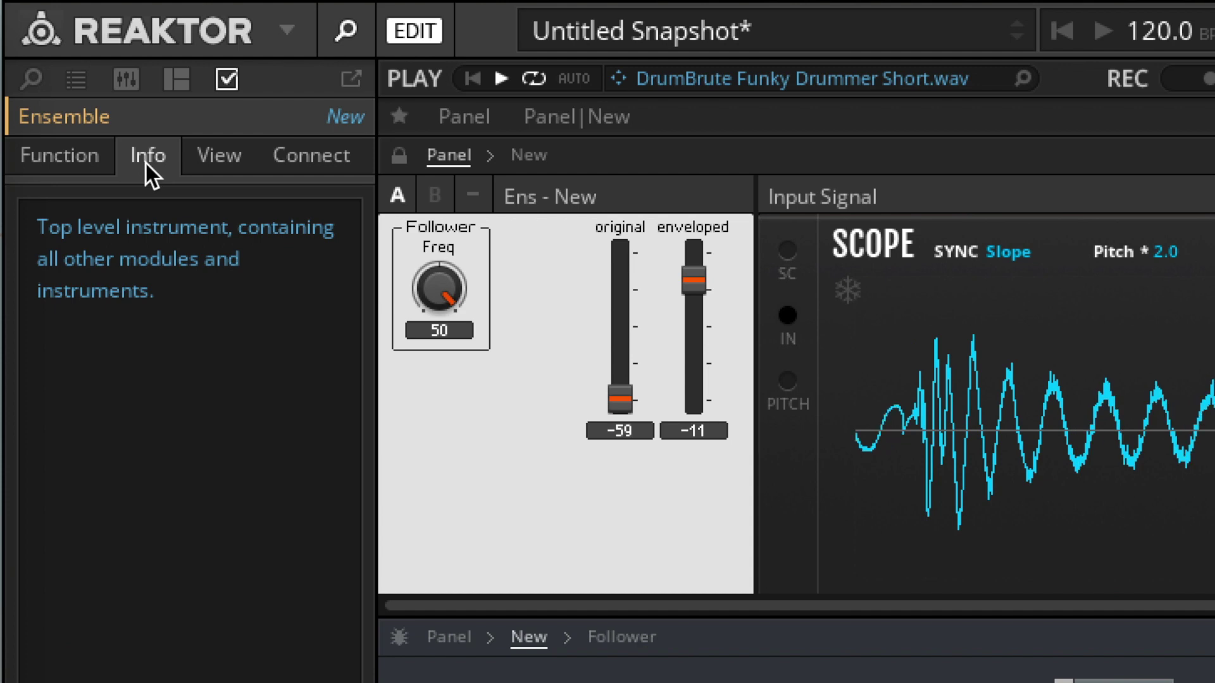
pyautogui.click(55, 157)
pyautogui.click(433, 286)
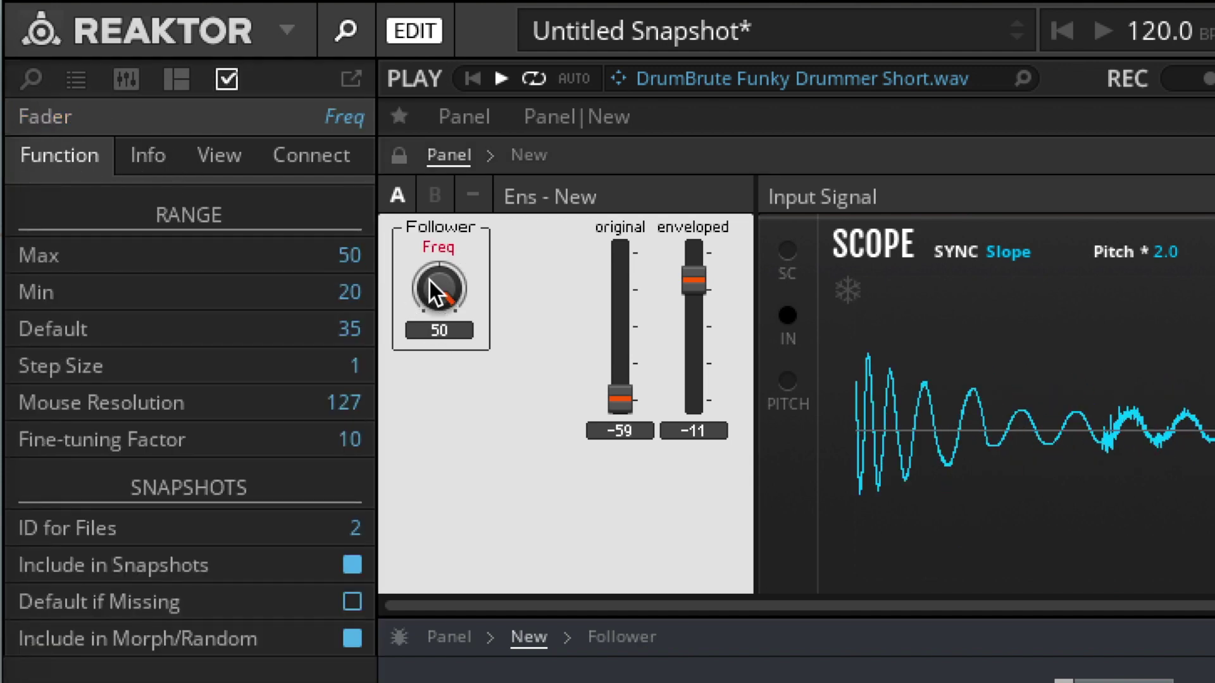
pyautogui.moveTo(442, 290); pyautogui.dragTo(438, 386)
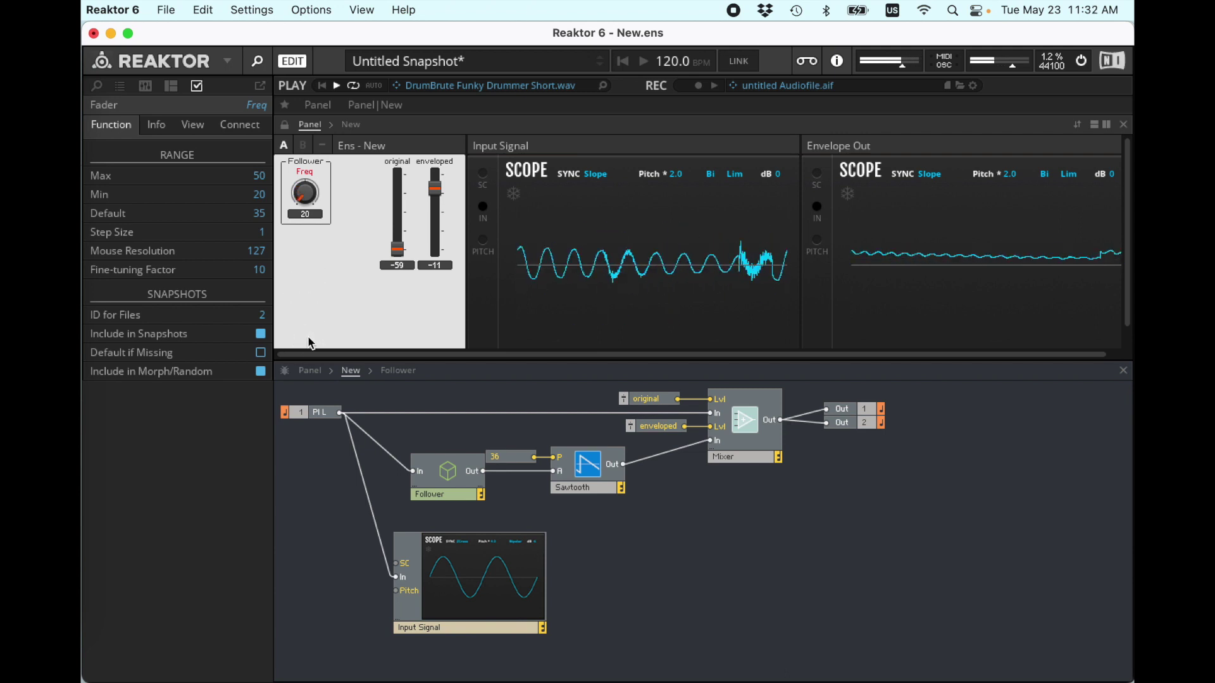
# Step: Change the Freq knob's minimum to 10, then to 5
pyautogui.click(263, 201)
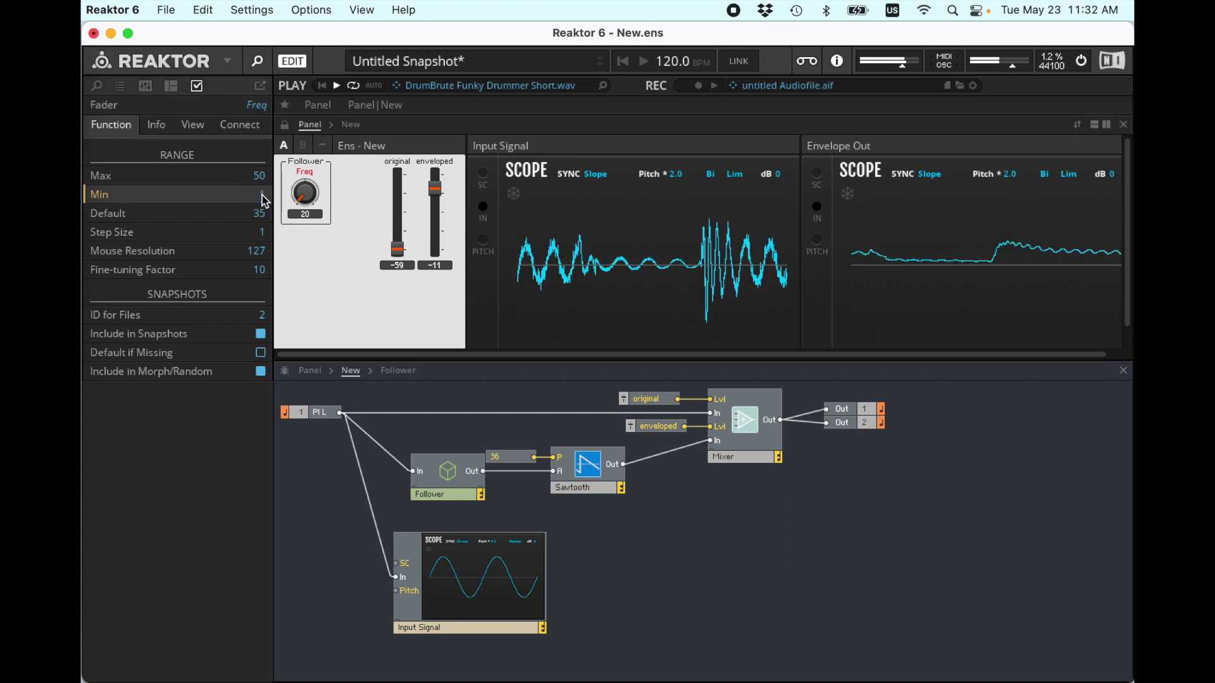
pyautogui.click(311, 221)
pyautogui.click(303, 197)
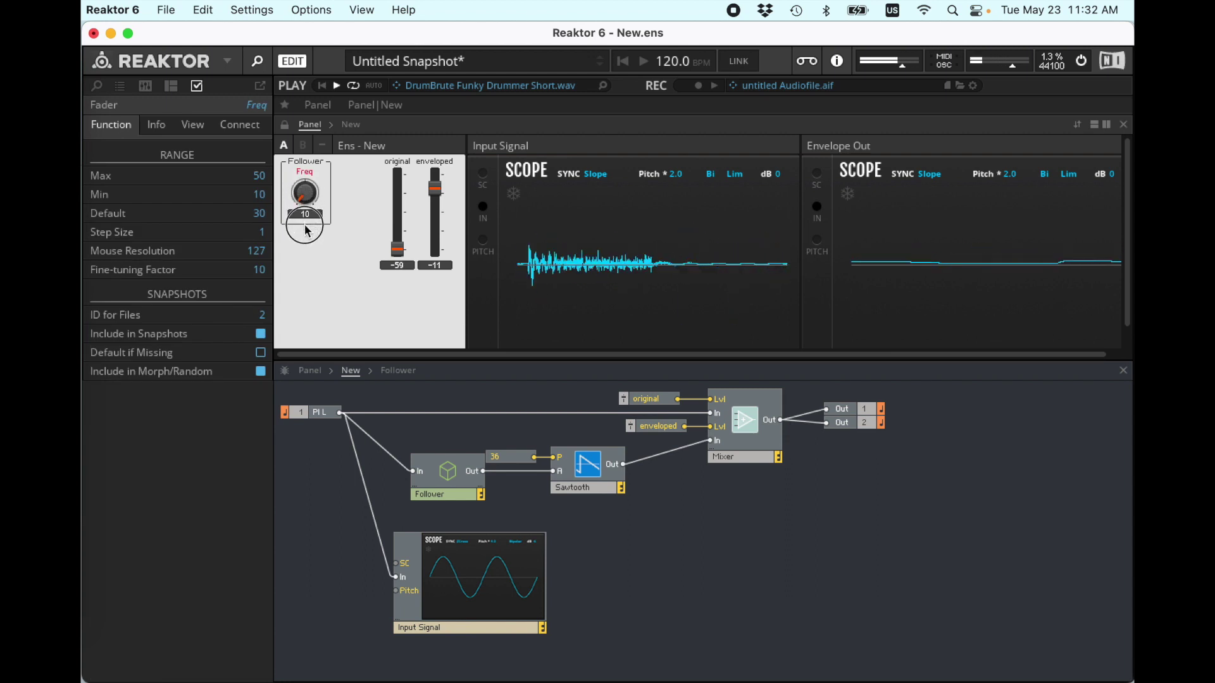
pyautogui.click(264, 198)
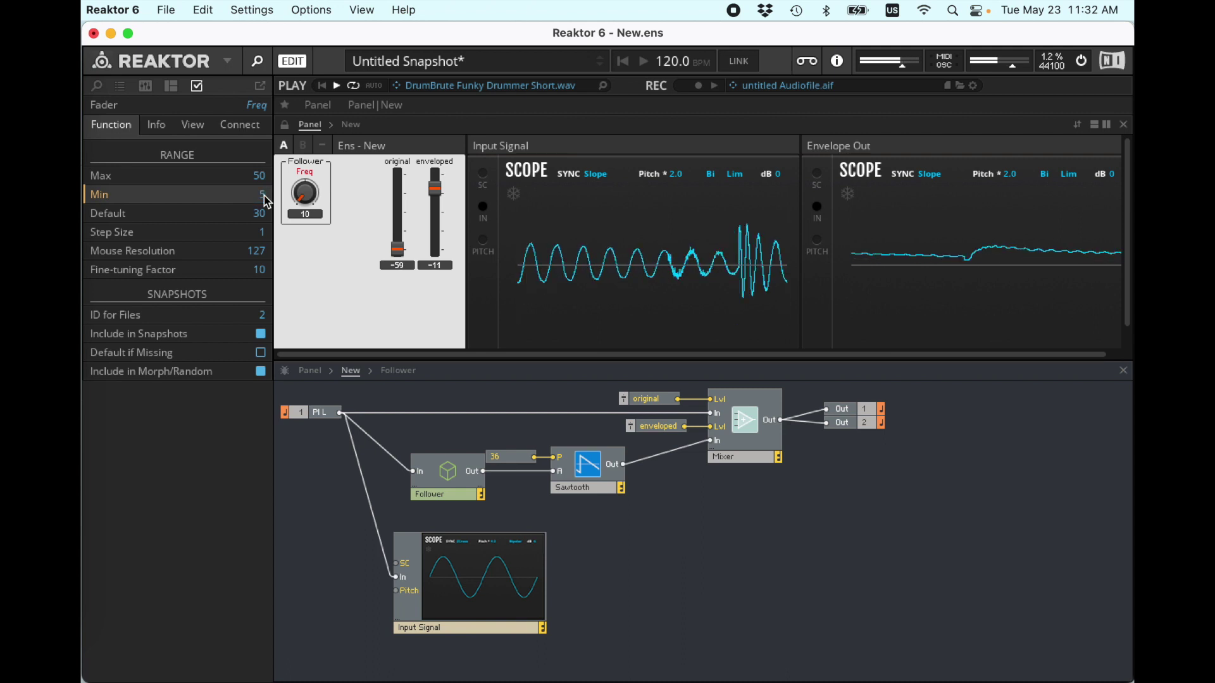
pyautogui.click(320, 203)
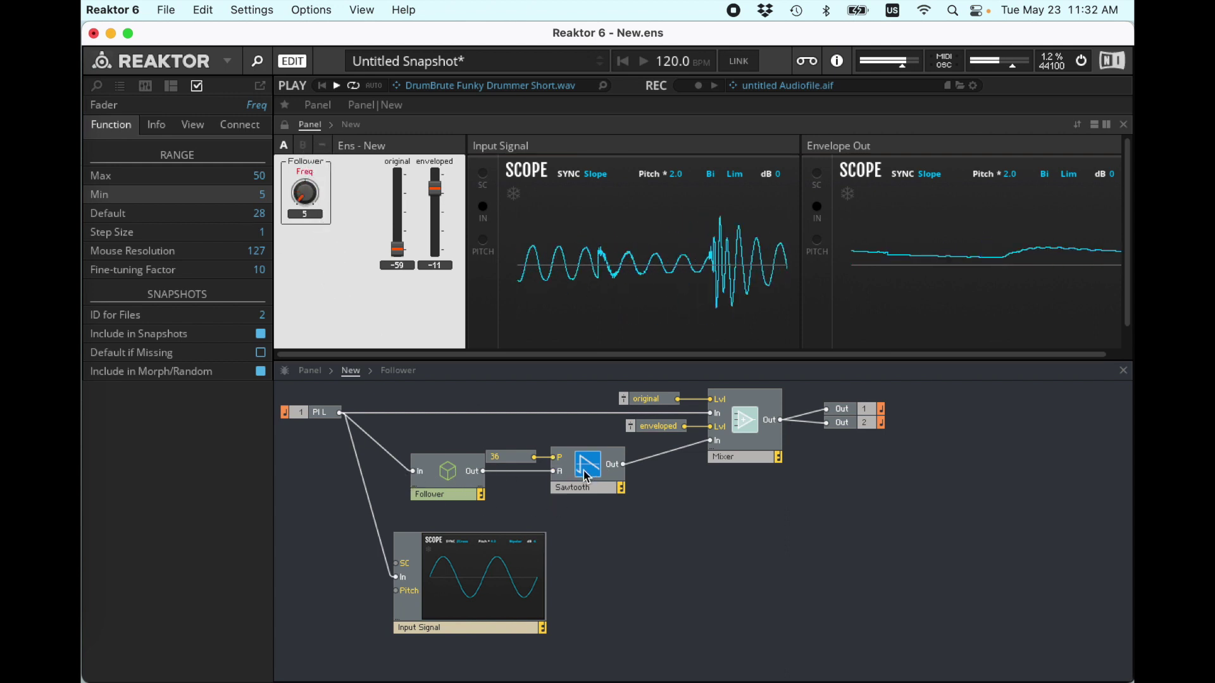
# Step: Open the Follower macro, pull enveloped to -60, and delete the In-to-|x| wire
pyautogui.doubleClick(450, 473)
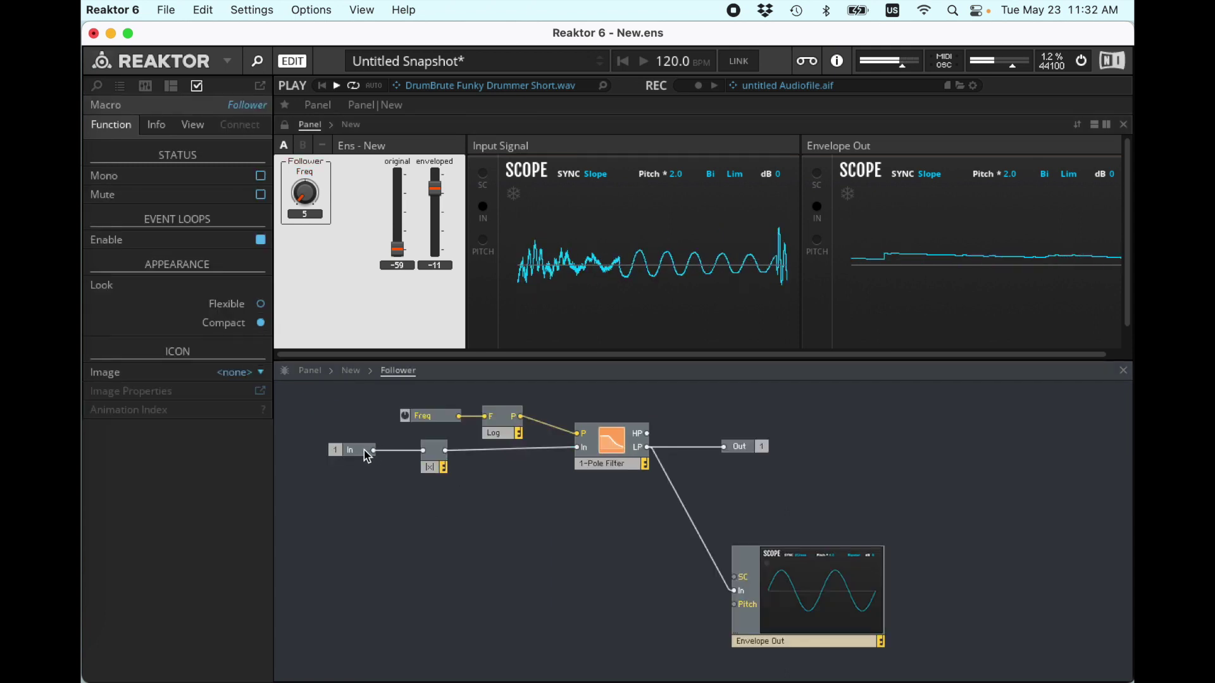
pyautogui.moveTo(358, 451); pyautogui.dragTo(306, 461)
pyautogui.click(385, 477)
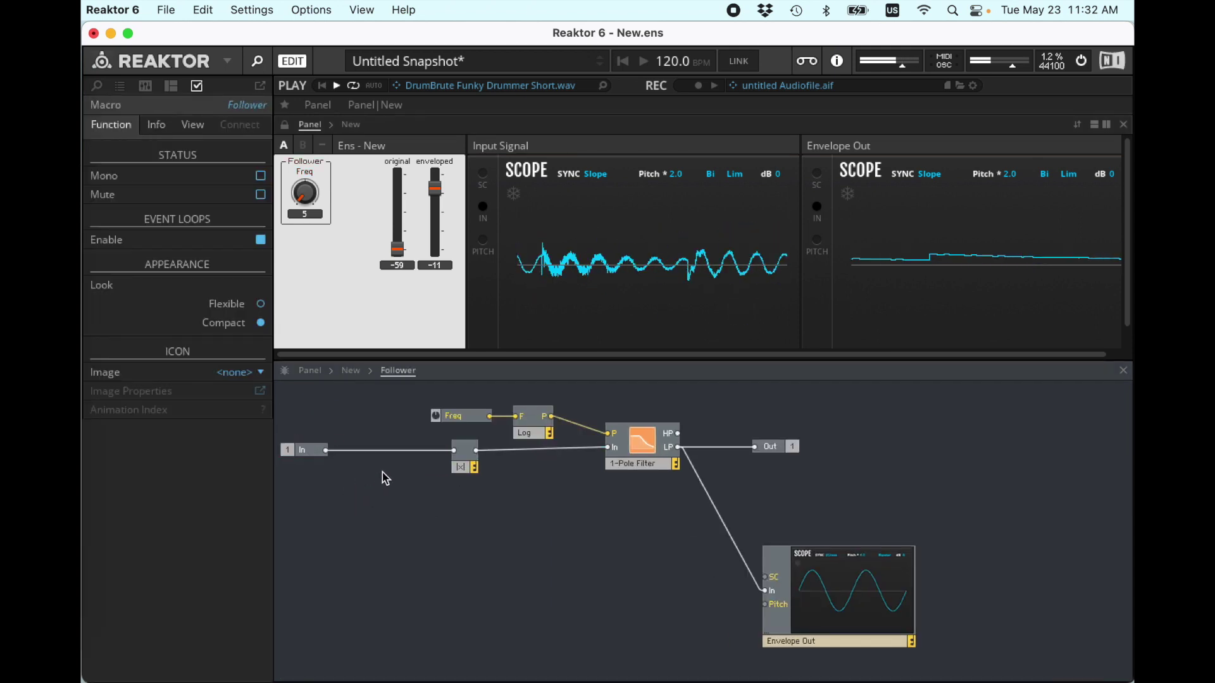
pyautogui.moveTo(441, 192); pyautogui.dragTo(459, 390)
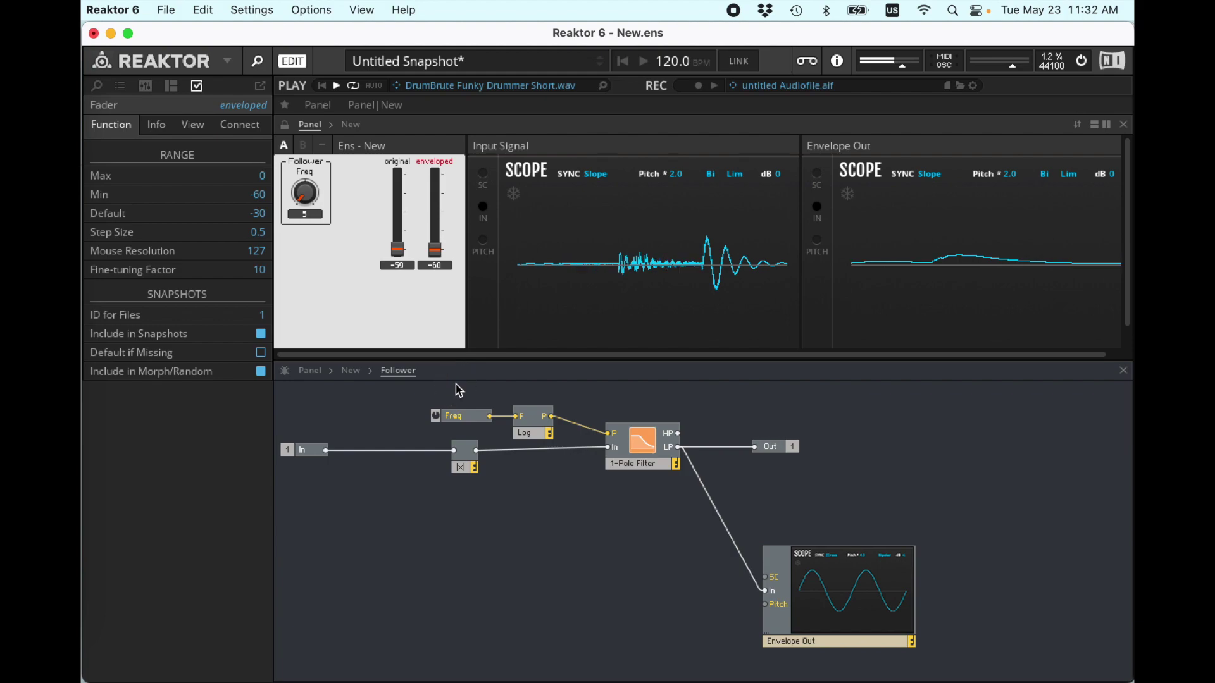
pyautogui.click(372, 558)
pyautogui.press('BackSpace')
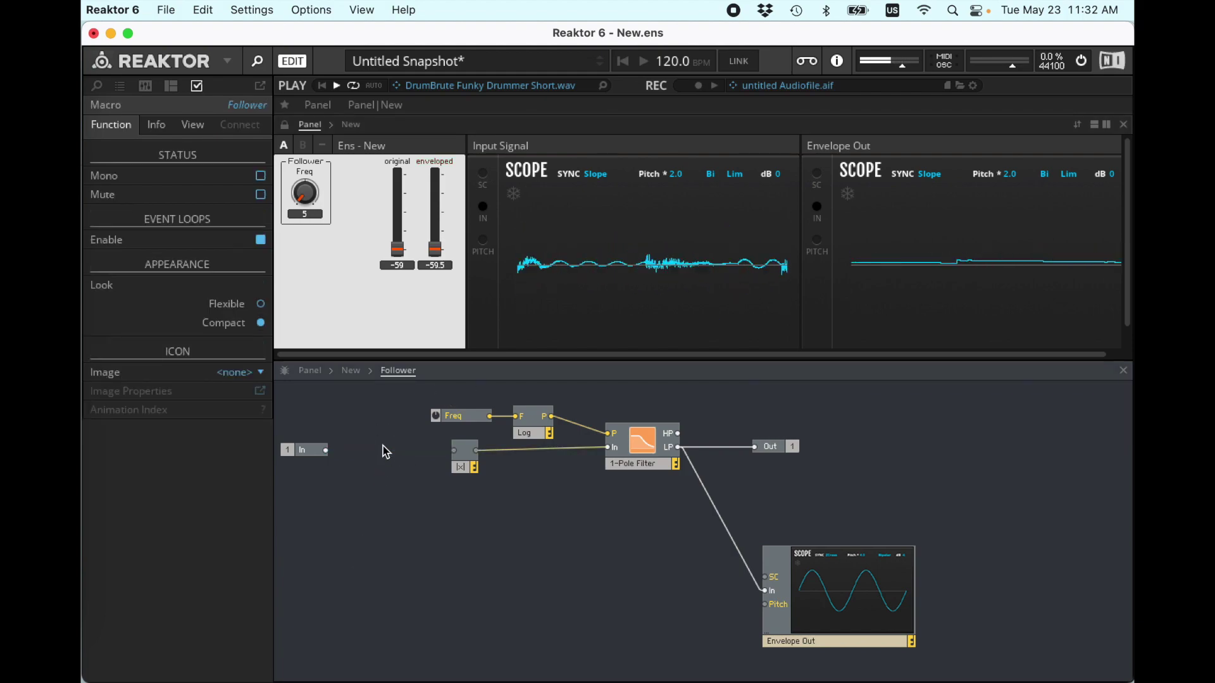
# Step: Insert a Multiply between In and |x|, with a knob control on its lower input
pyautogui.doubleClick(382, 448)
pyautogui.write('mu')
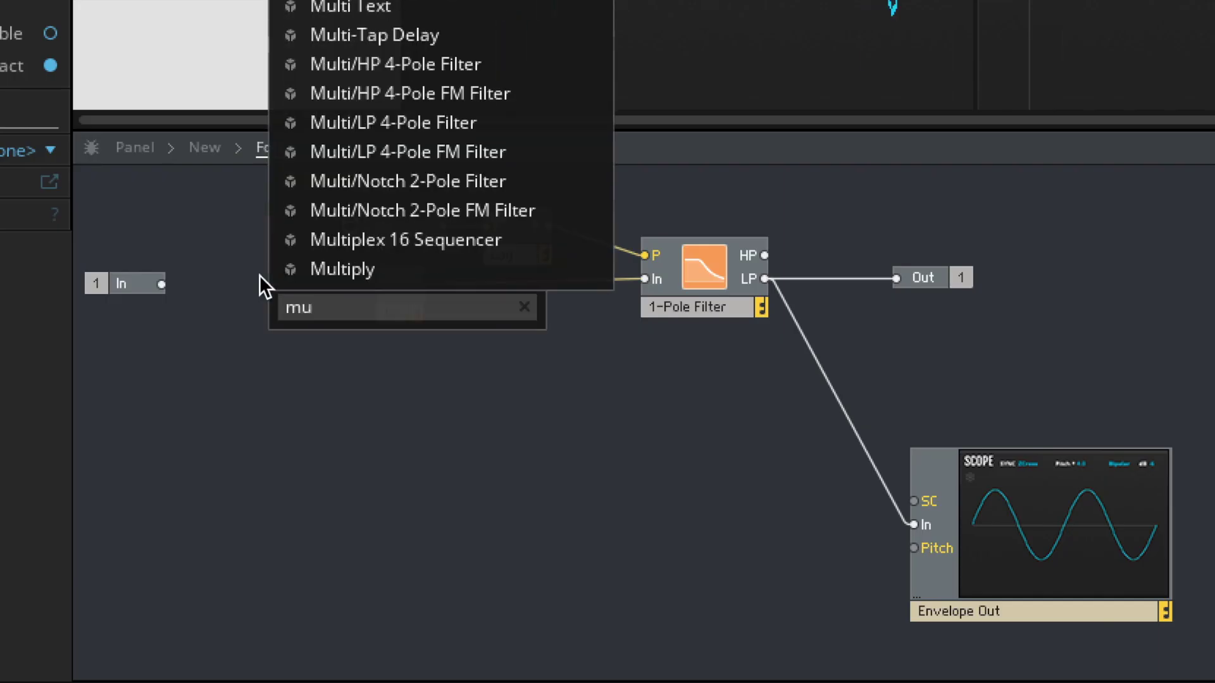
pyautogui.click(306, 271)
pyautogui.moveTo(161, 282); pyautogui.dragTo(289, 299)
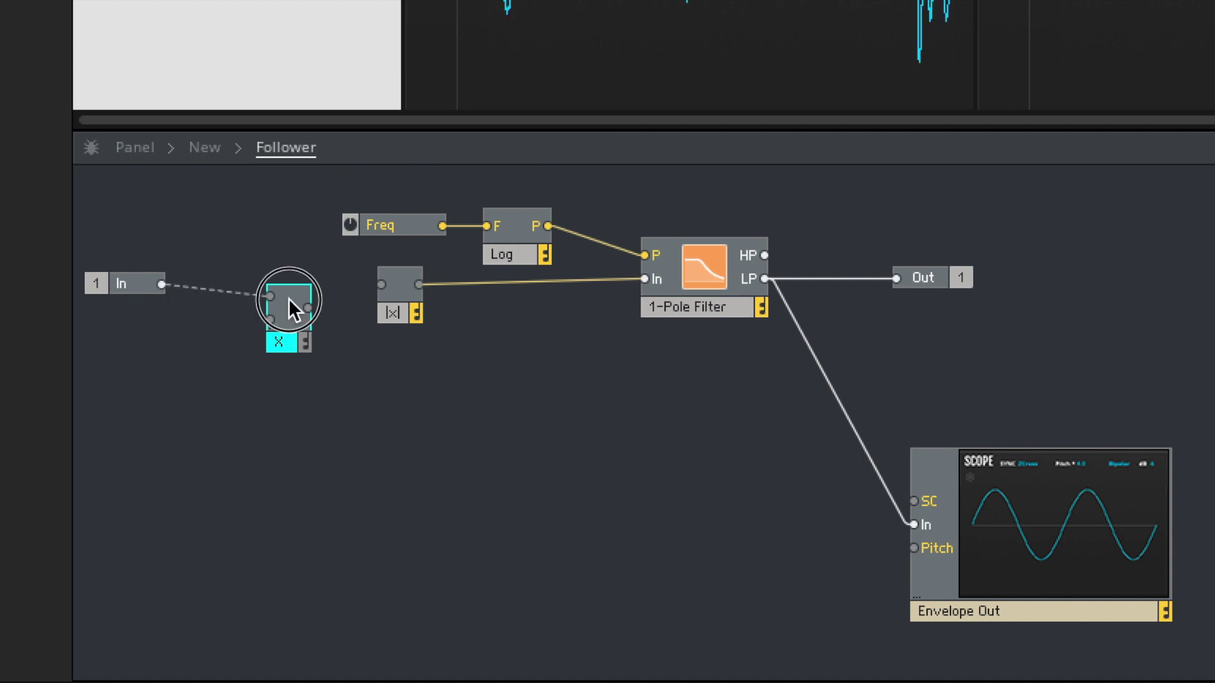
pyautogui.rightClick(270, 321)
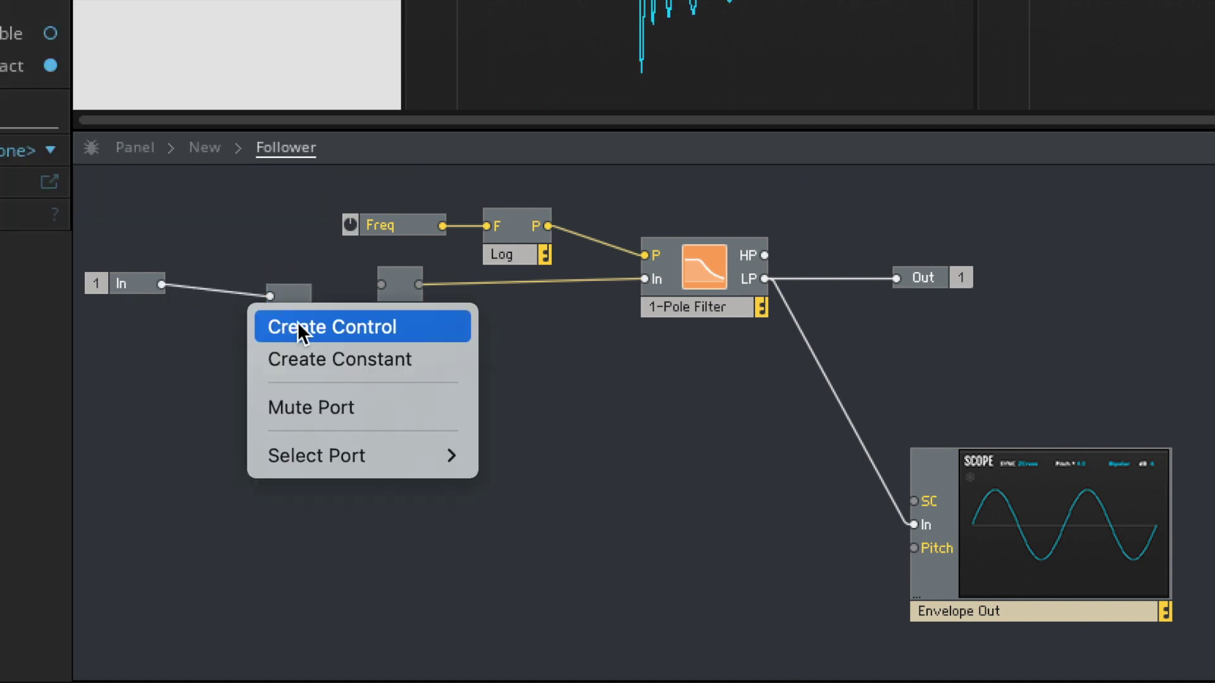
pyautogui.click(339, 326)
pyautogui.moveTo(309, 308); pyautogui.dragTo(381, 284)
# Step: Align the Multiply and its knob with the input and rename the knob 'In Gain'
pyautogui.moveTo(279, 393); pyautogui.dragTo(196, 290)
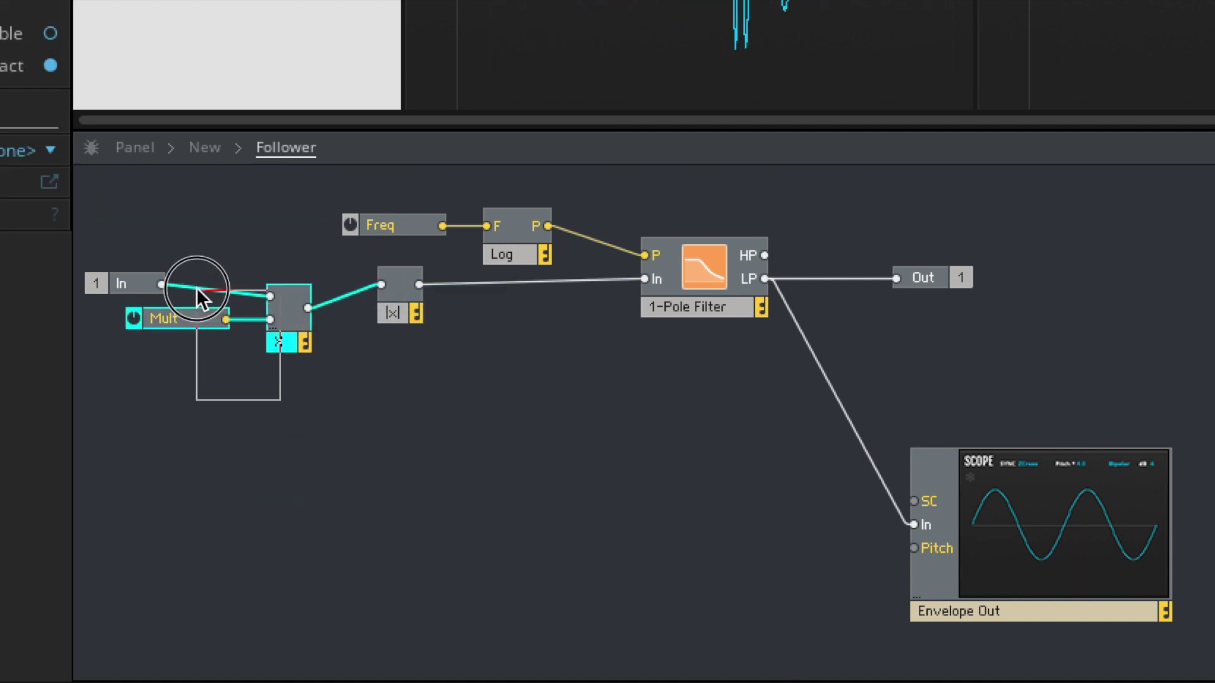
pyautogui.moveTo(289, 345); pyautogui.dragTo(329, 332)
pyautogui.moveTo(129, 290); pyautogui.dragTo(129, 279)
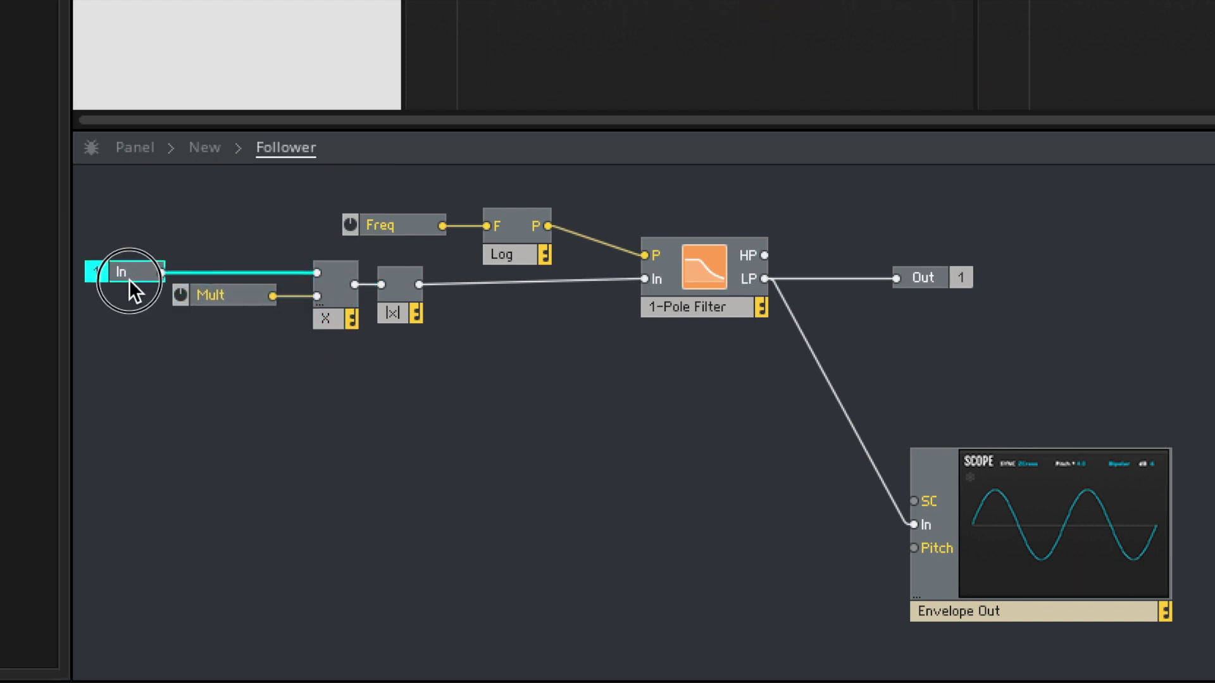
pyautogui.click(246, 290)
pyautogui.write('In Gain')
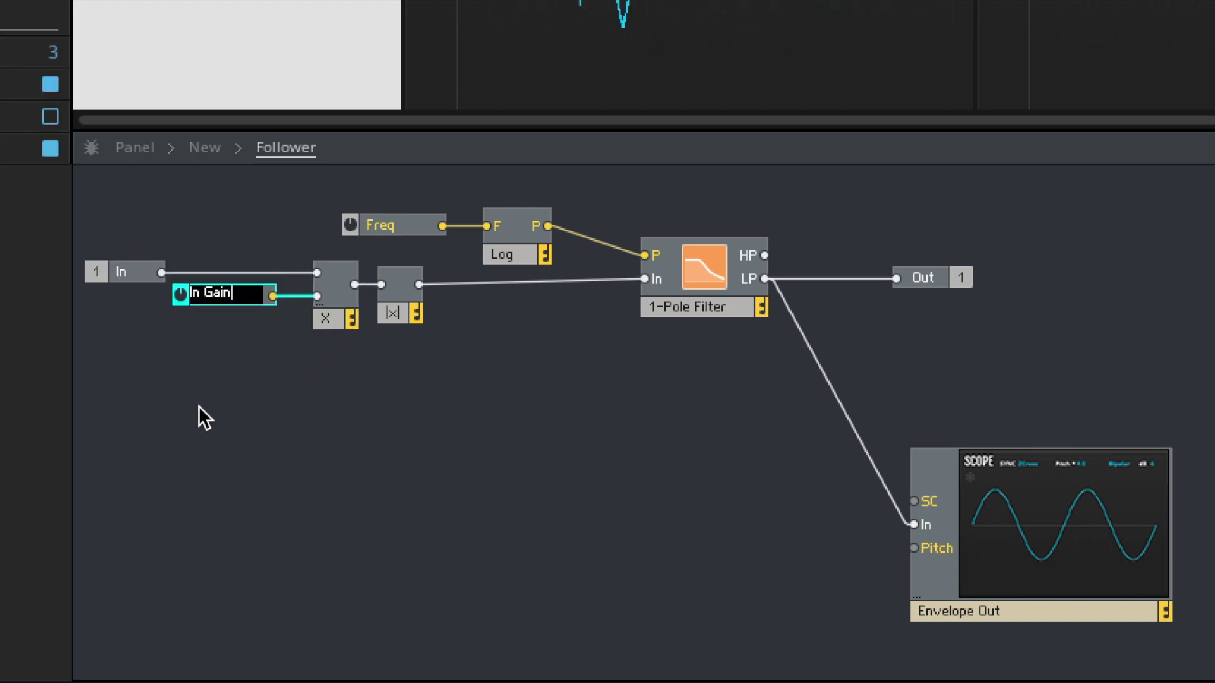
pyautogui.press('Return')
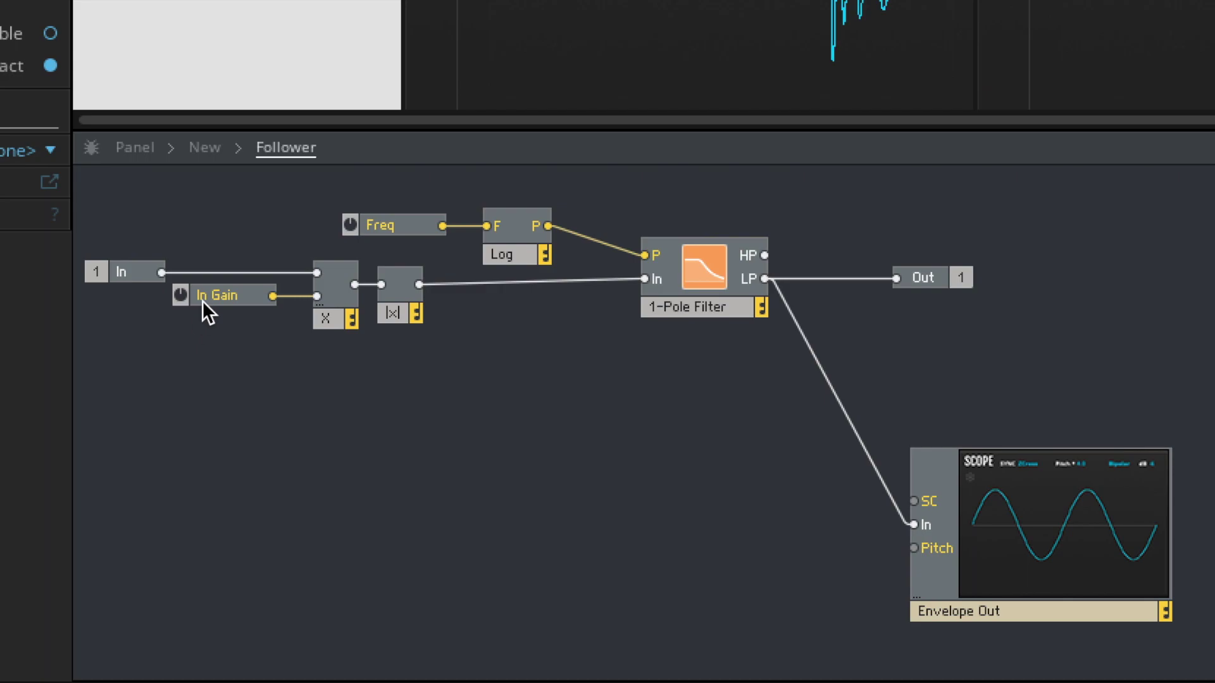
pyautogui.click(258, 174)
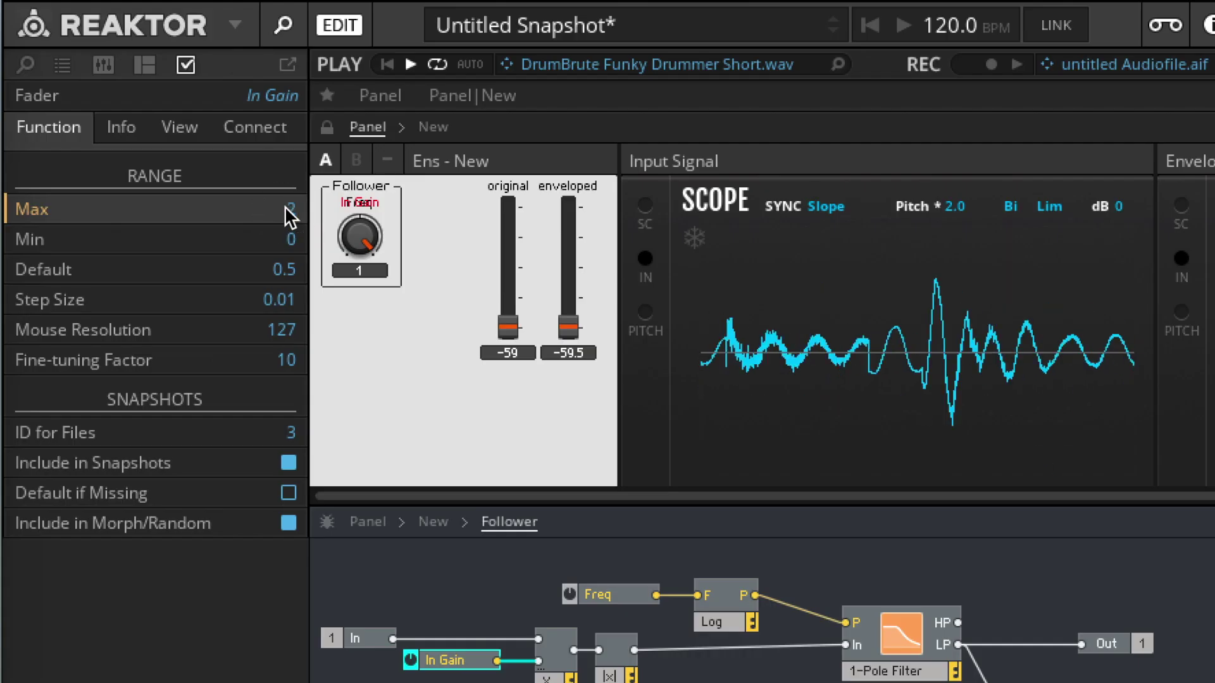
# Step: Set In Gain's maximum to 2 and place its knob beside Freq on the panel
pyautogui.write('2')
pyautogui.click(383, 595)
pyautogui.click(327, 126)
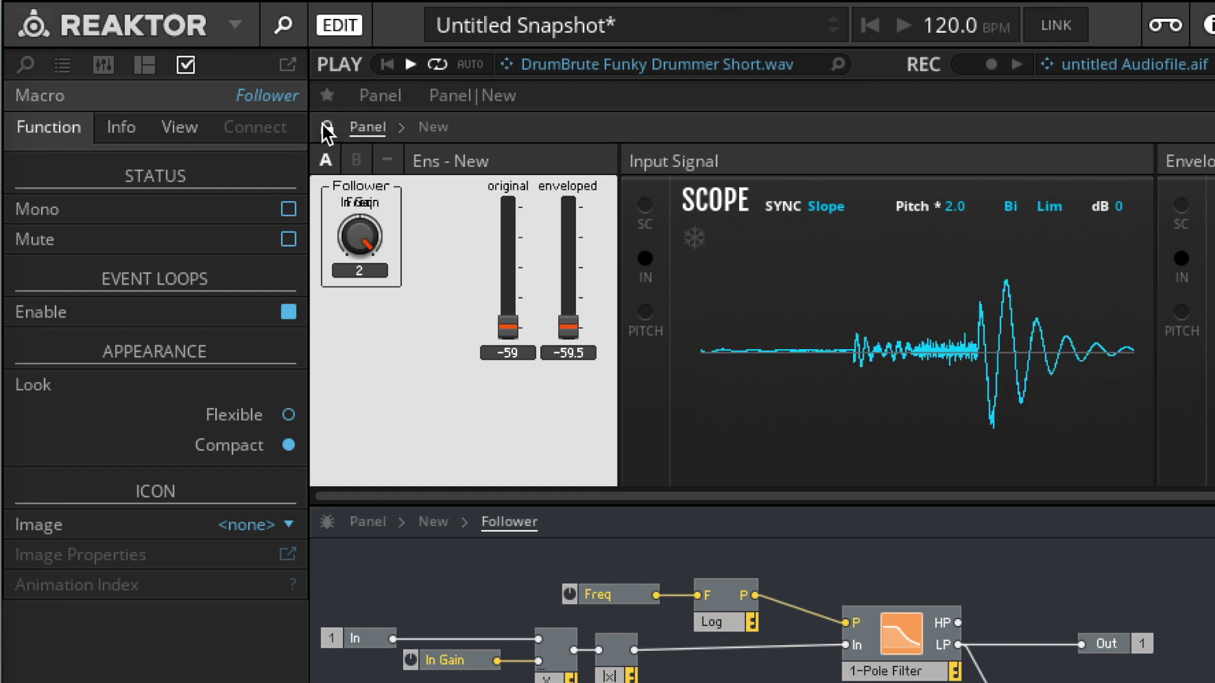
pyautogui.moveTo(358, 241); pyautogui.dragTo(297, 245)
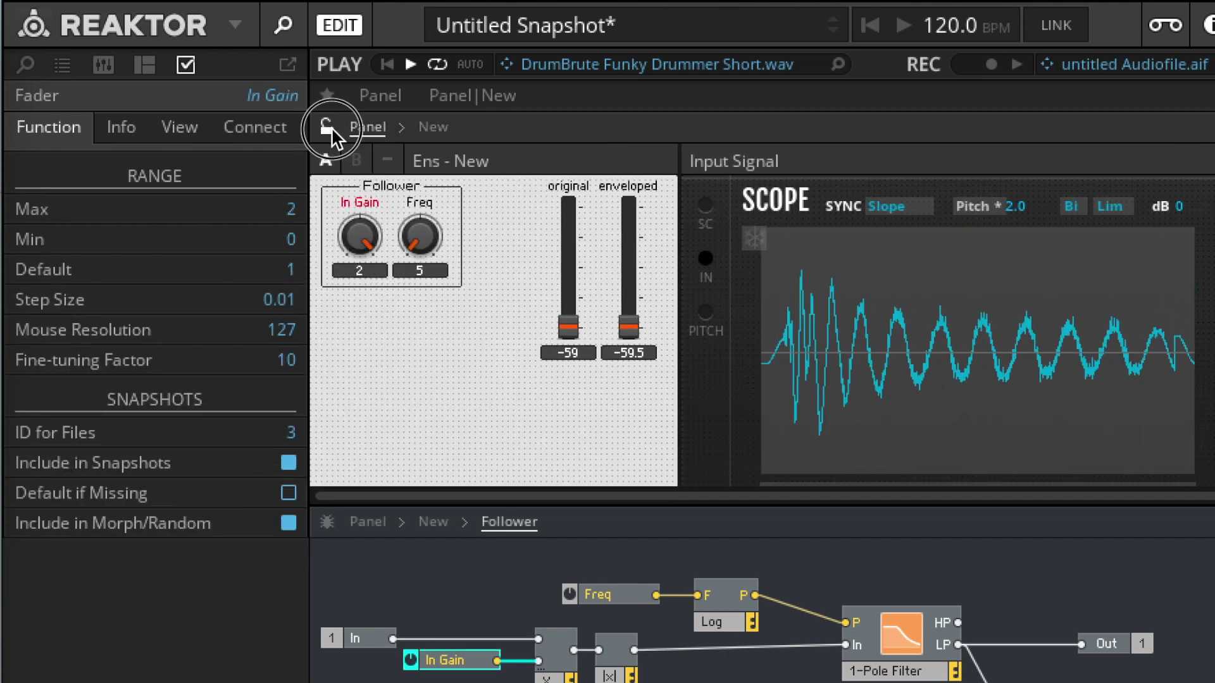
pyautogui.click(326, 127)
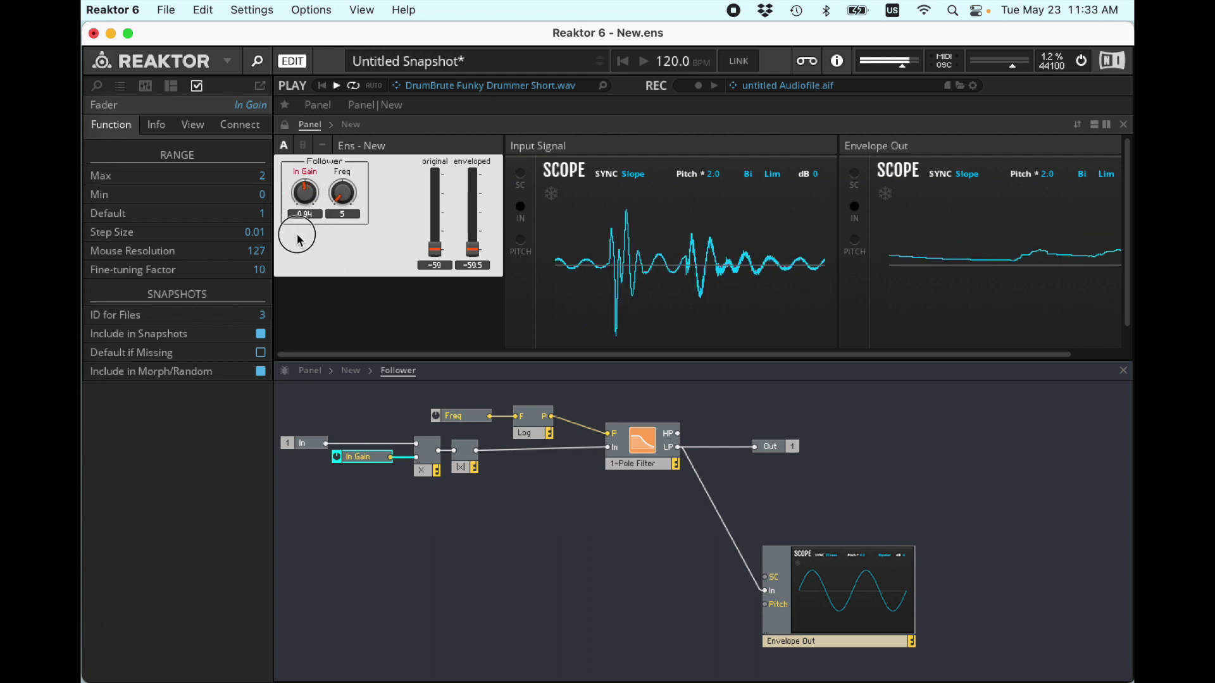
# Step: Turn Freq up to 8 and In Gain to 1.29, and raise the enveloped and original levels
pyautogui.moveTo(348, 203); pyautogui.dragTo(350, 166)
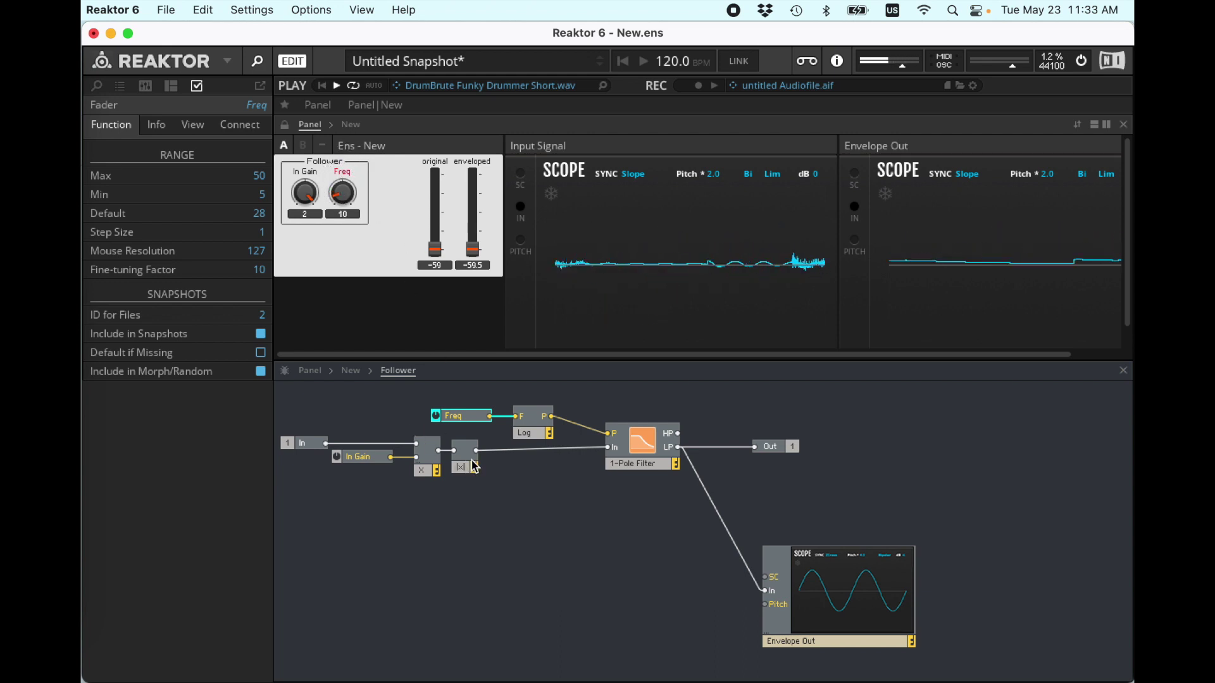
pyautogui.moveTo(478, 254); pyautogui.dragTo(479, 198)
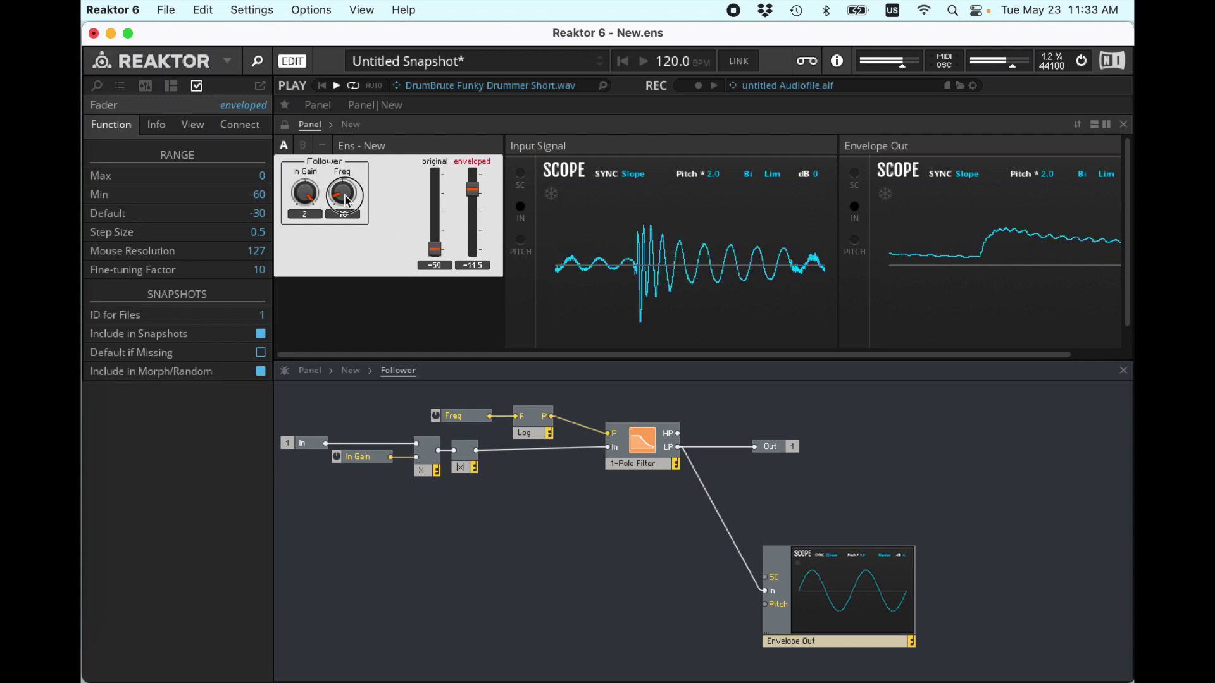
pyautogui.moveTo(347, 201); pyautogui.dragTo(346, 169)
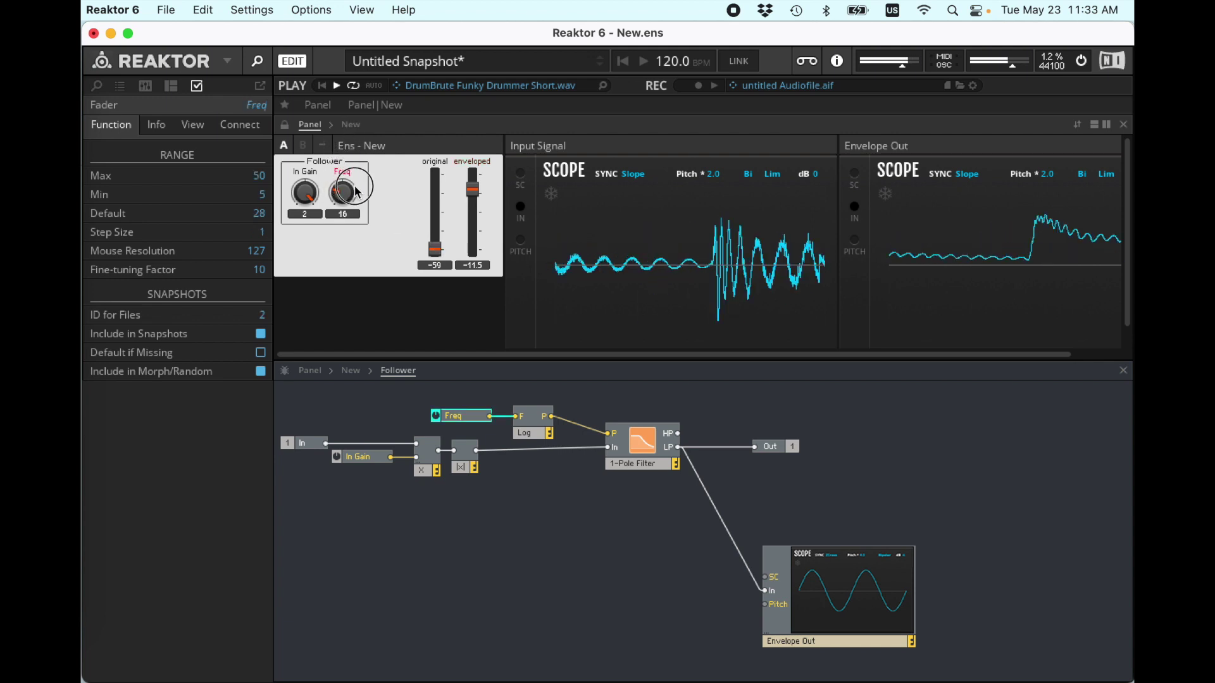
pyautogui.click(300, 208)
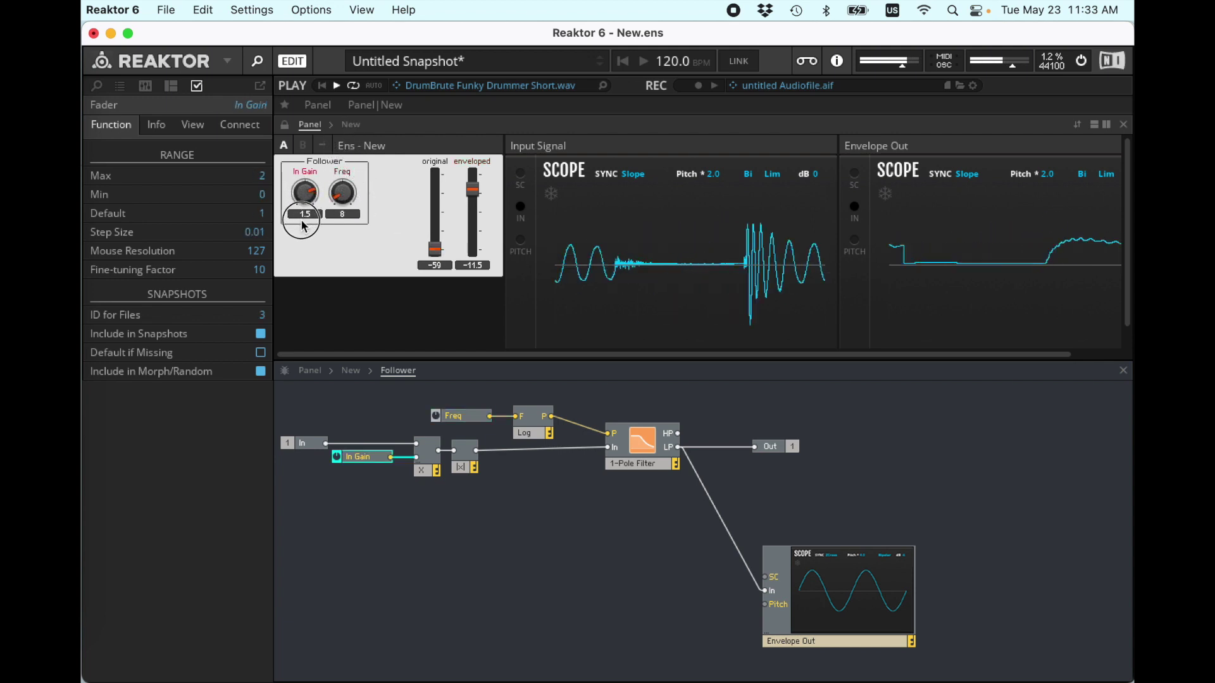
pyautogui.moveTo(434, 259); pyautogui.dragTo(436, 236)
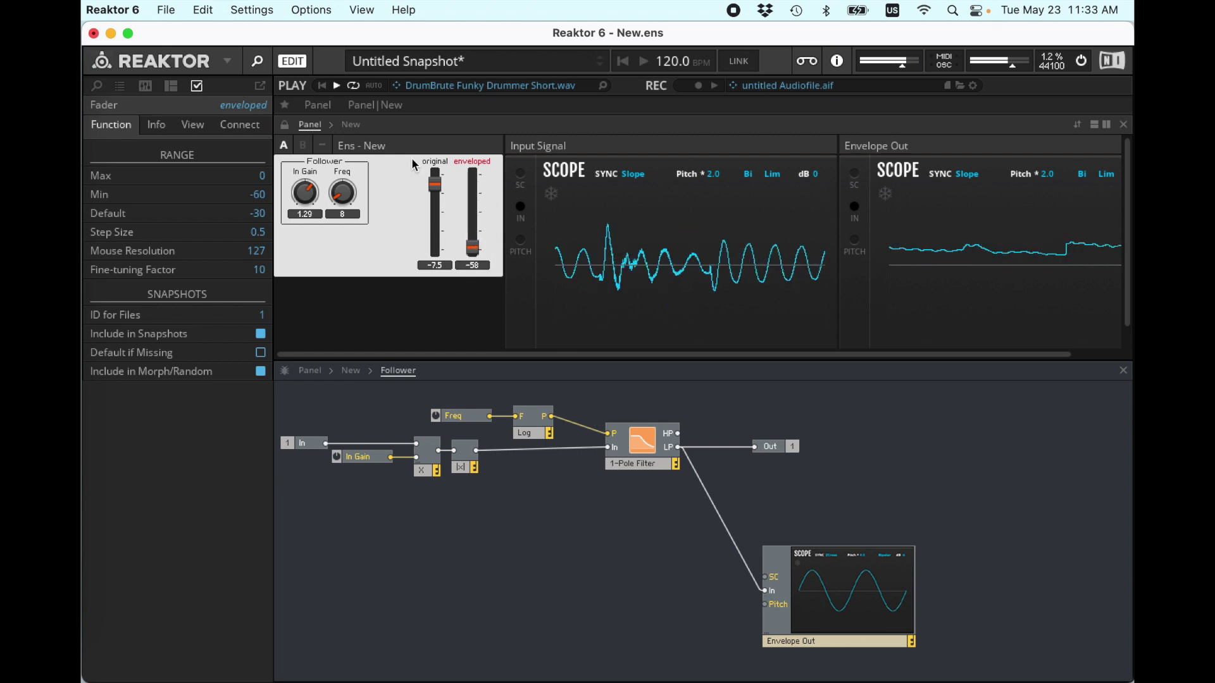
# Step: Adjust the original level, reopen the Follower macro, and rename In Gain to Gain
pyautogui.click(434, 184)
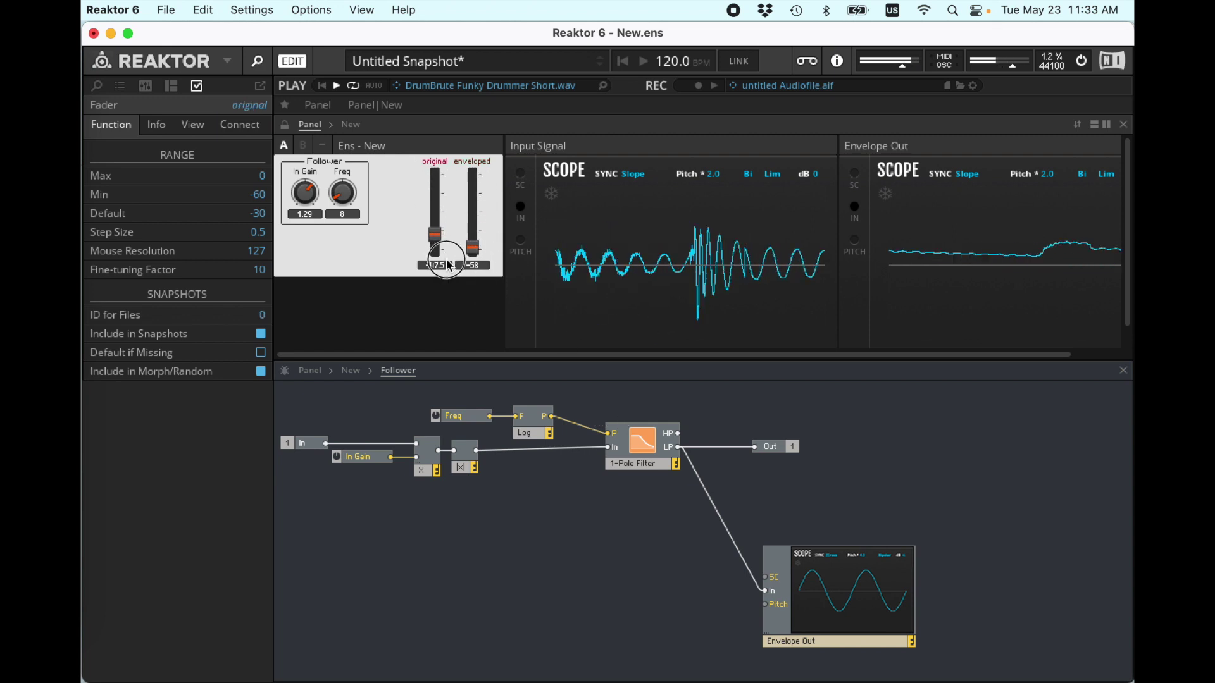
pyautogui.doubleClick(584, 530)
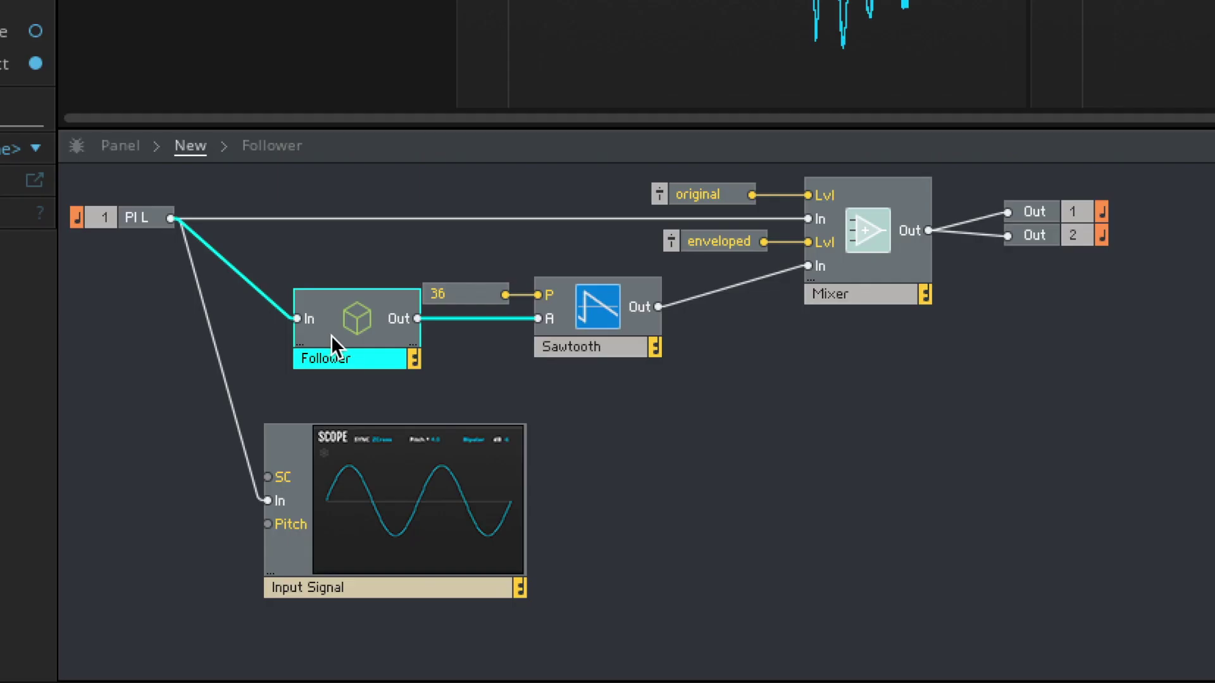
pyautogui.click(424, 479)
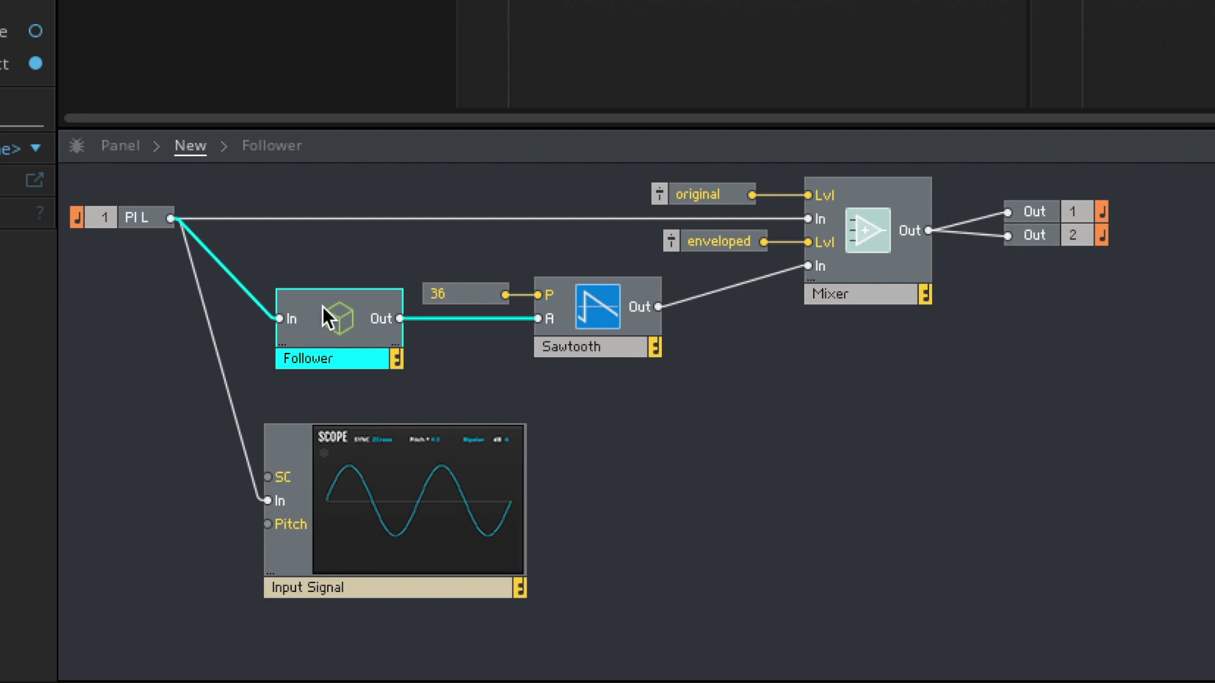
pyautogui.doubleClick(334, 317)
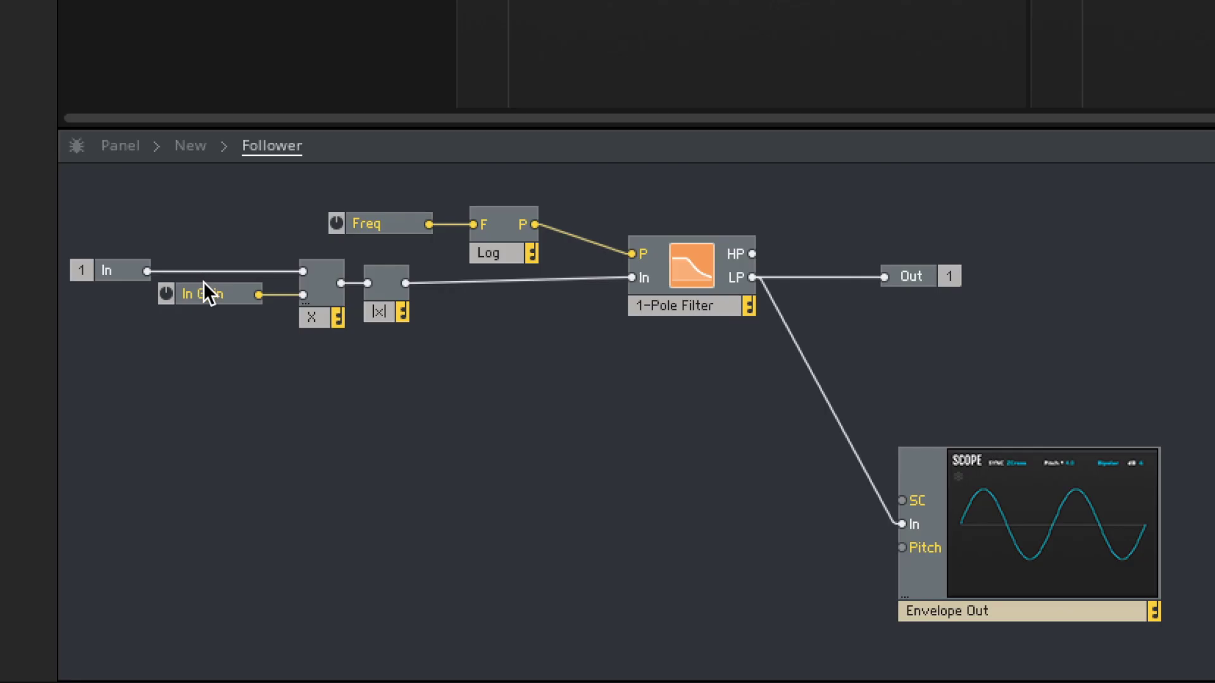
pyautogui.click(361, 457)
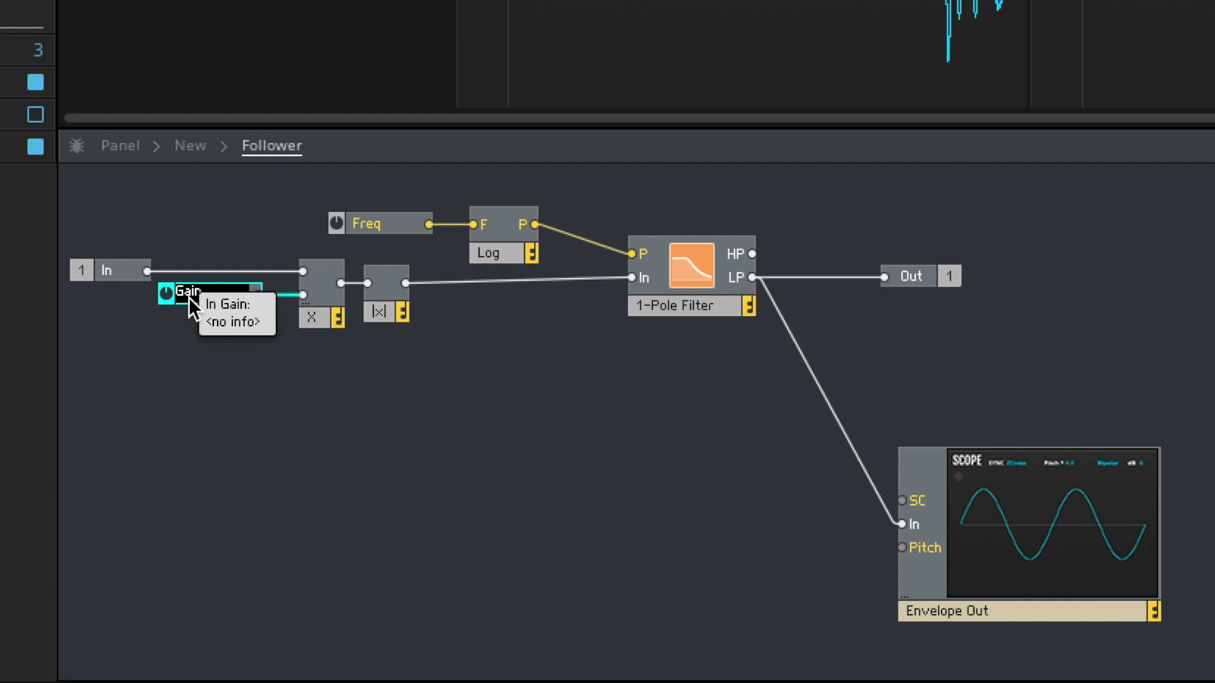
pyautogui.click(325, 405)
# Step: Inspect the |x| and 1-Pole Filter modules, then return to the top structure
pyautogui.click(388, 317)
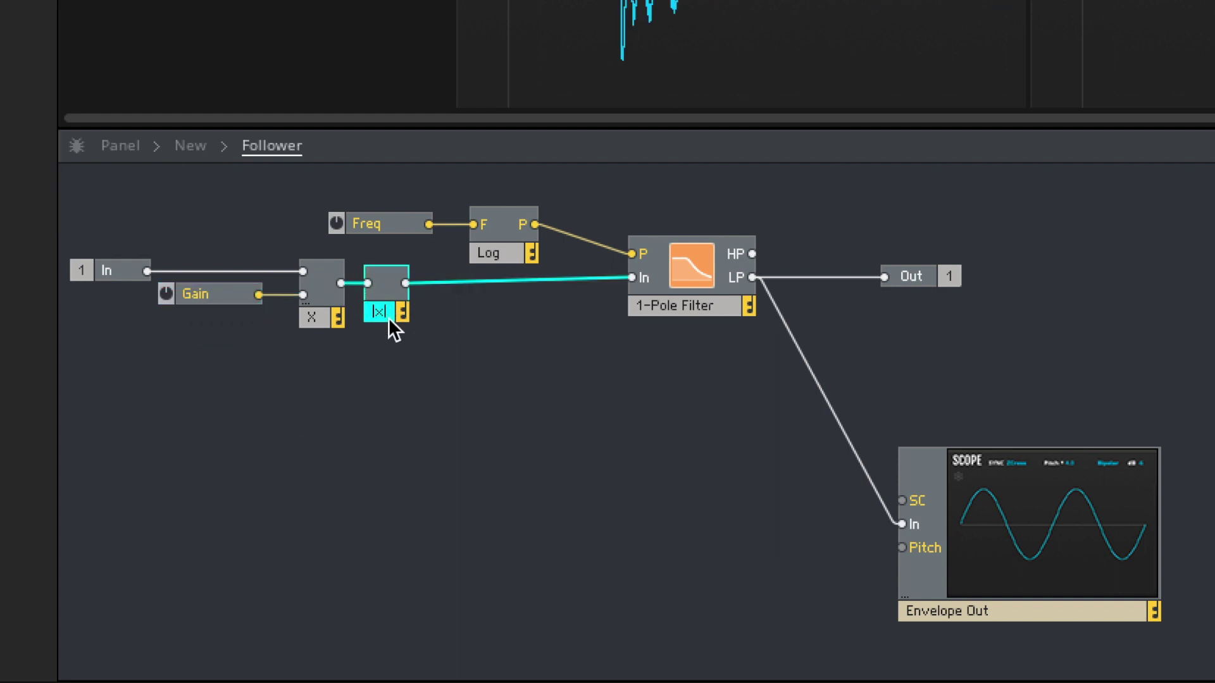
pyautogui.moveTo(382, 310)
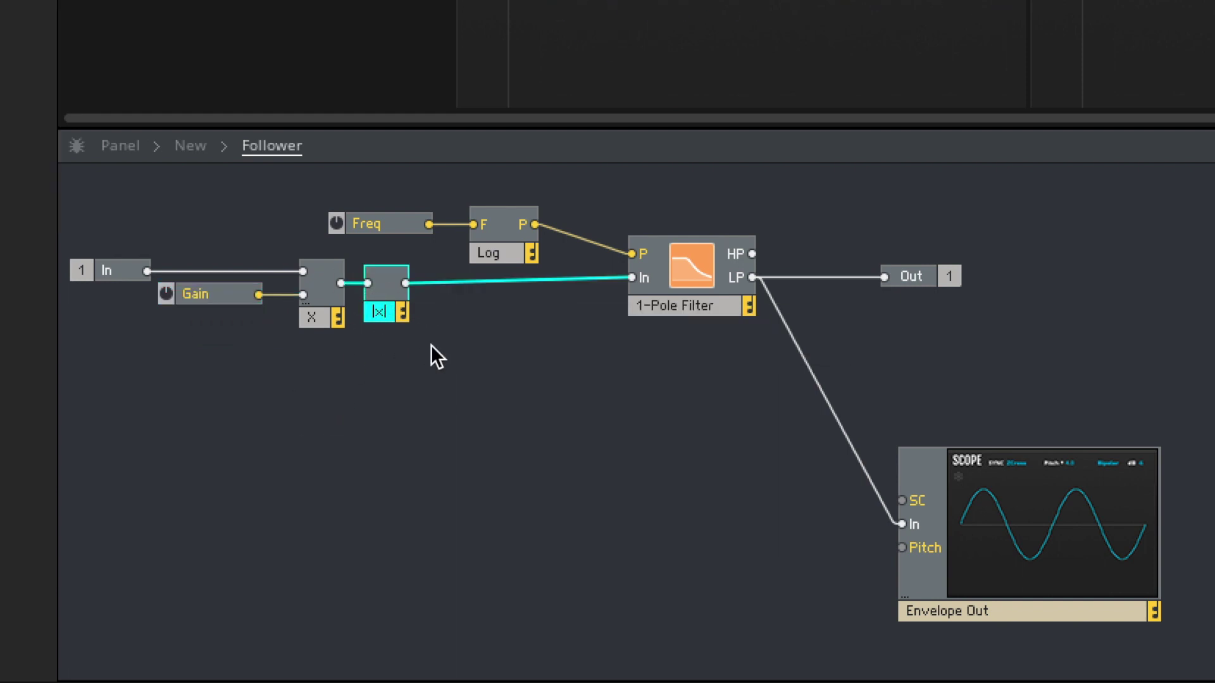
pyautogui.click(698, 271)
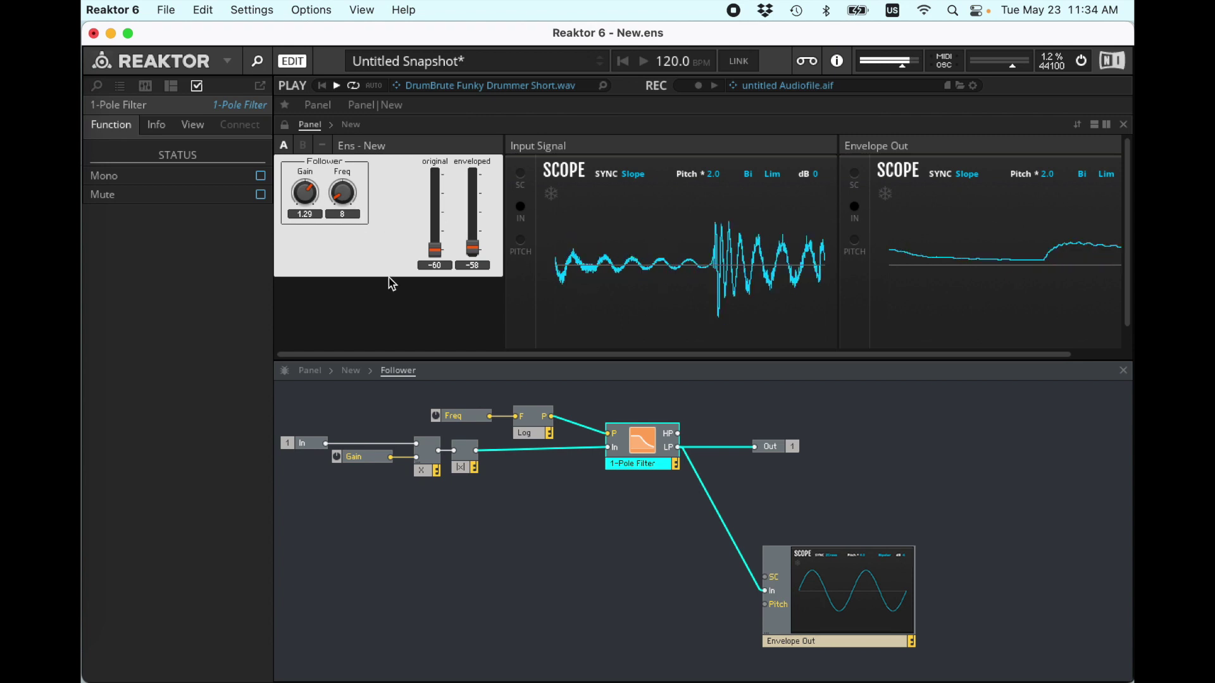
pyautogui.doubleClick(873, 487)
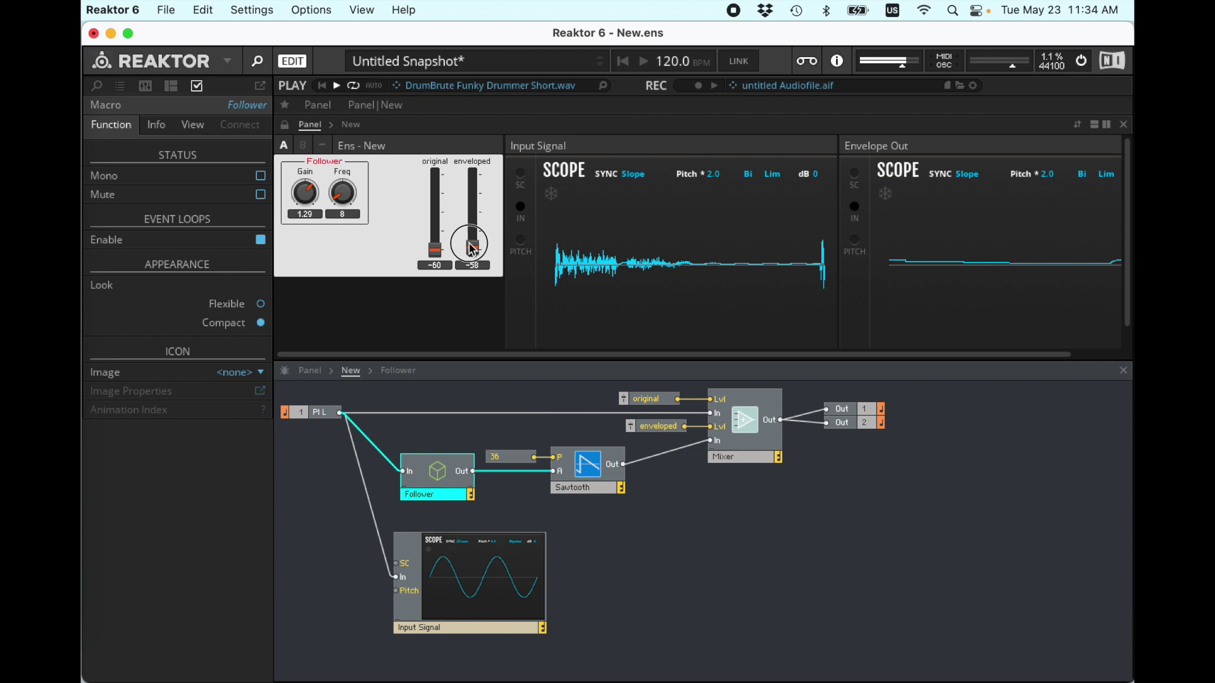
# Step: Raise enveloped to -19.5 and feed the Sawtooth's A input a constant 1 instead of the Follower
pyautogui.moveTo(472, 248); pyautogui.dragTo(476, 192)
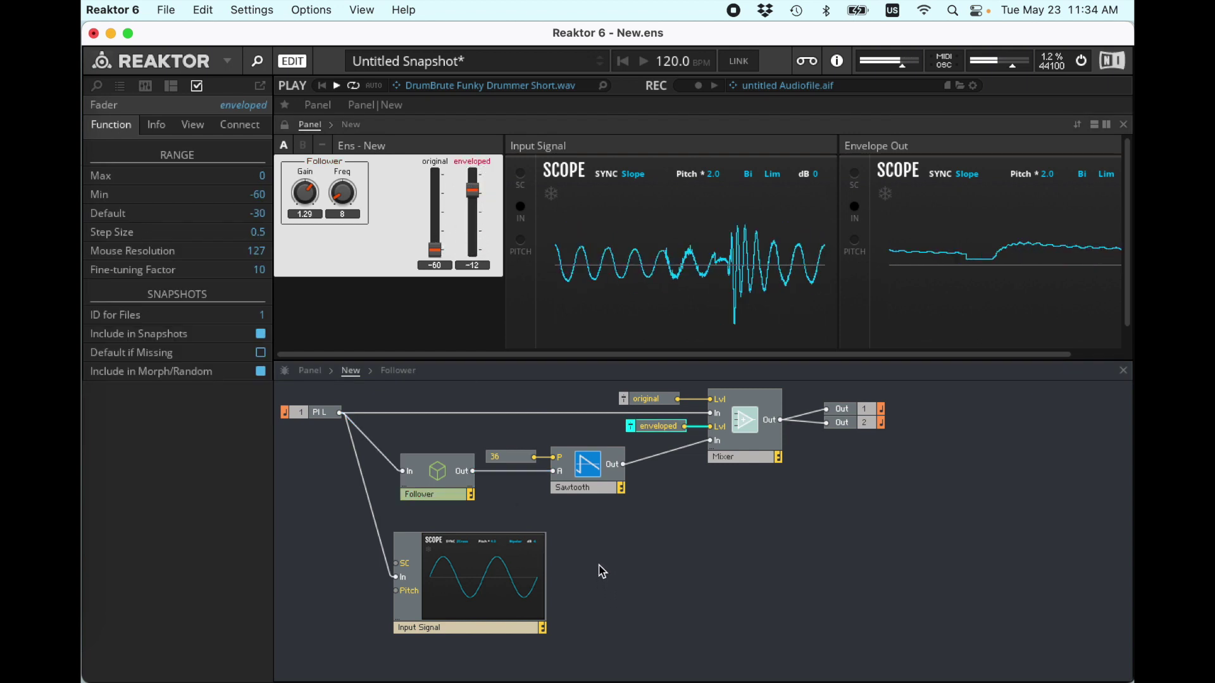
pyautogui.click(519, 471)
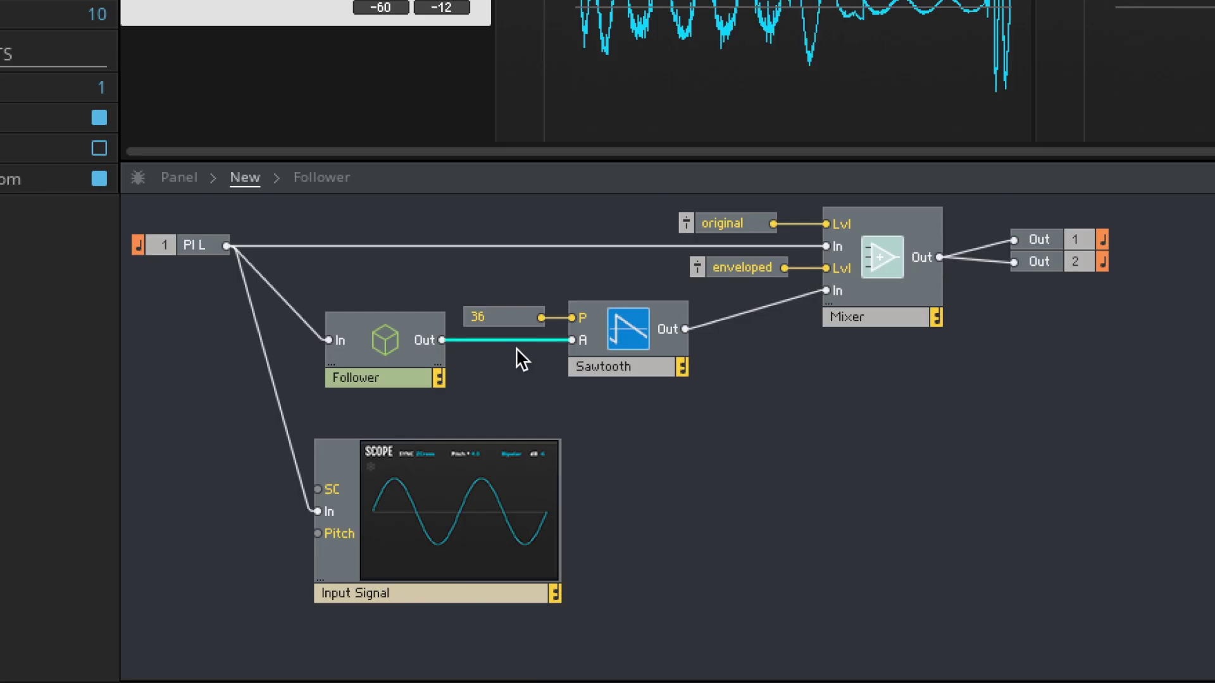
pyautogui.press('Delete')
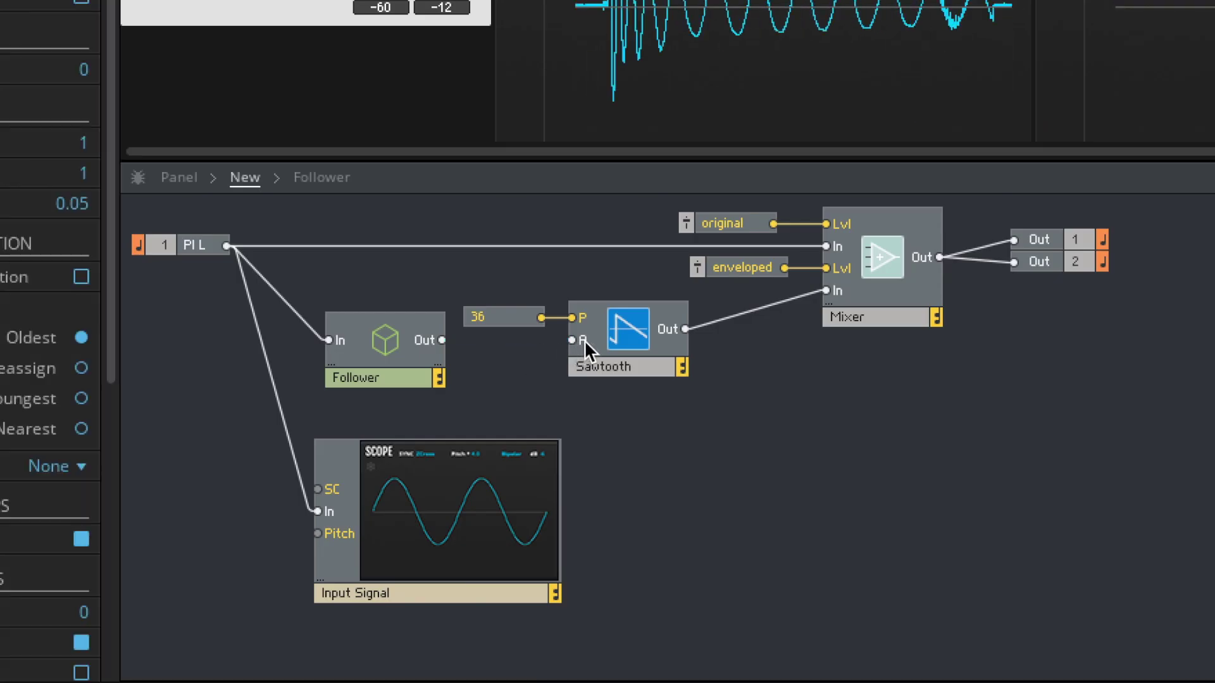
pyautogui.rightClick(583, 340)
pyautogui.click(632, 383)
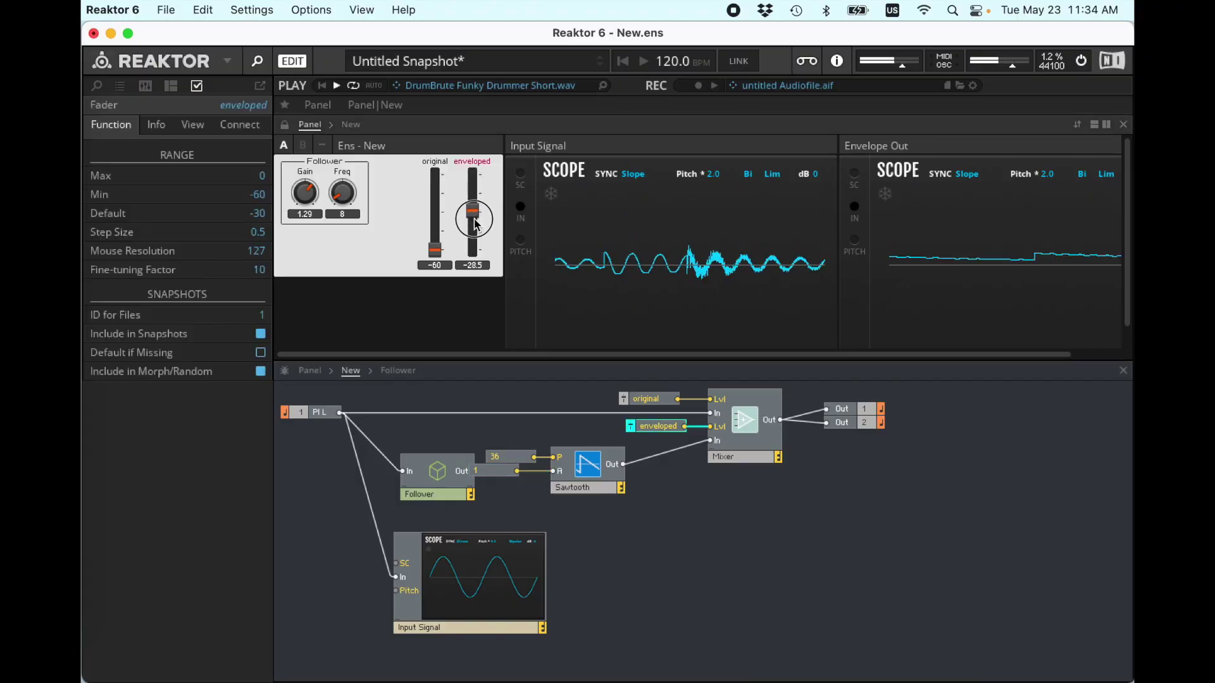
# Step: Lower enveloped to -36.5 and move the Follower module down and right
pyautogui.moveTo(475, 193); pyautogui.dragTo(476, 220)
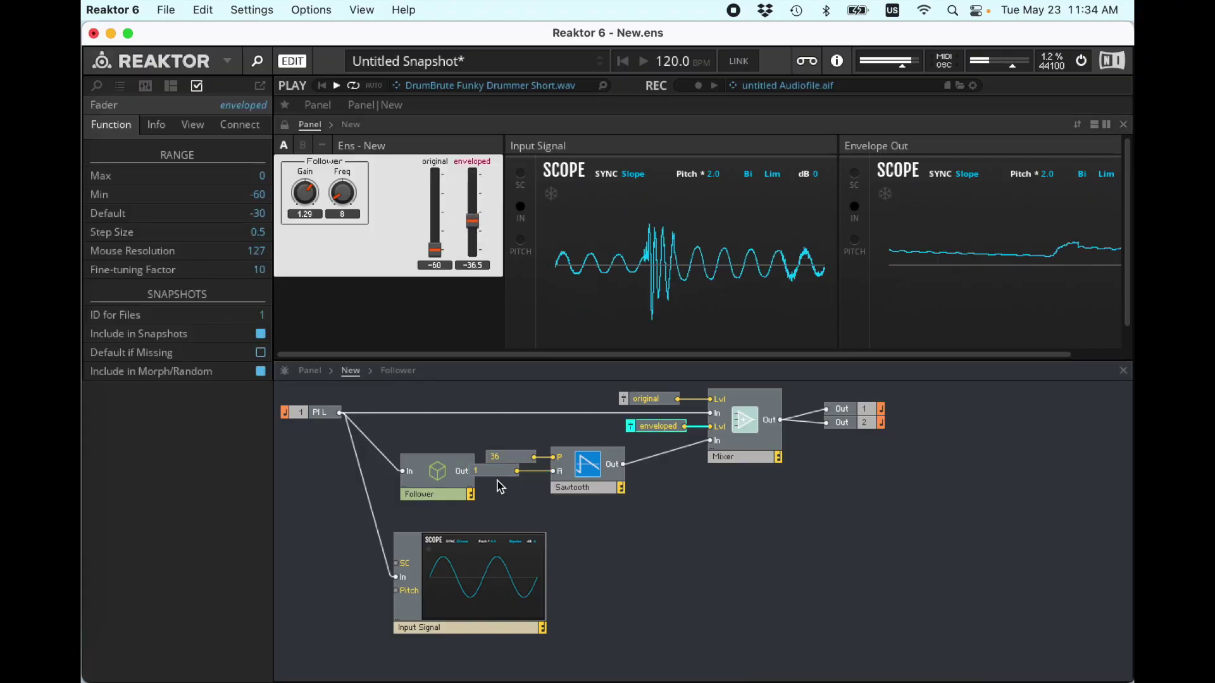
pyautogui.click(498, 471)
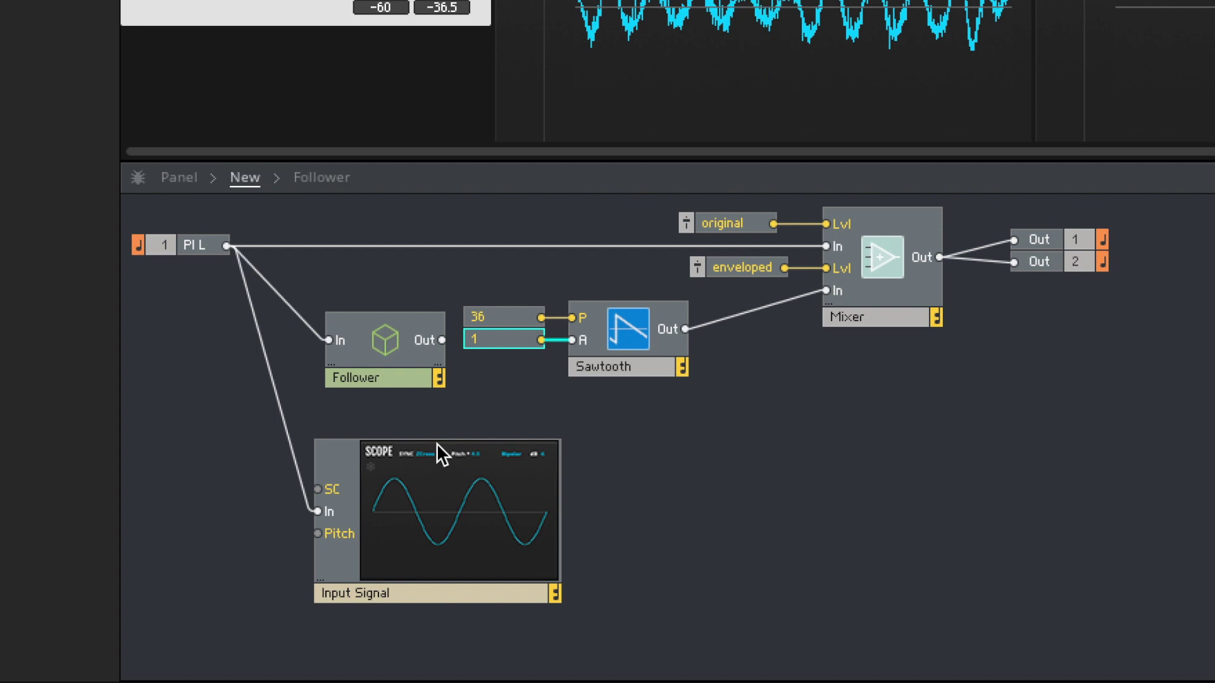
pyautogui.moveTo(414, 383); pyautogui.dragTo(677, 497)
# Step: Add a Ladder Filter, feeding the Sawtooth into its In and its LP4 output into the Mixer
pyautogui.click(752, 499)
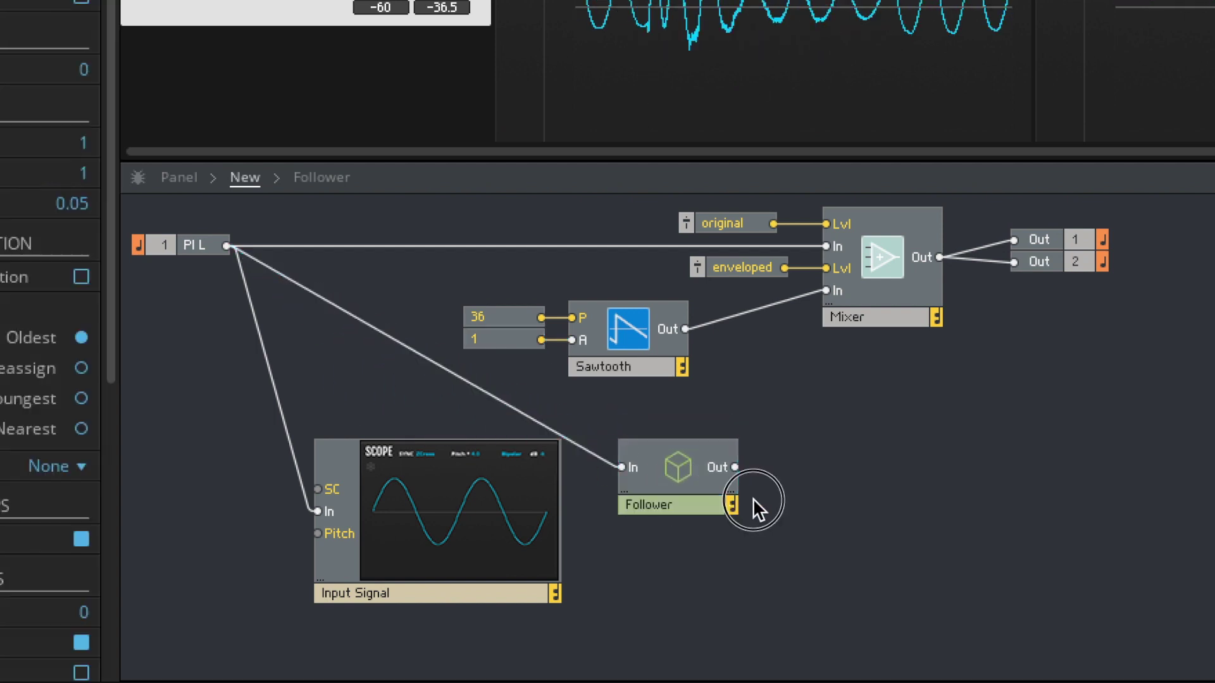
pyautogui.doubleClick(844, 488)
pyautogui.write('ladd')
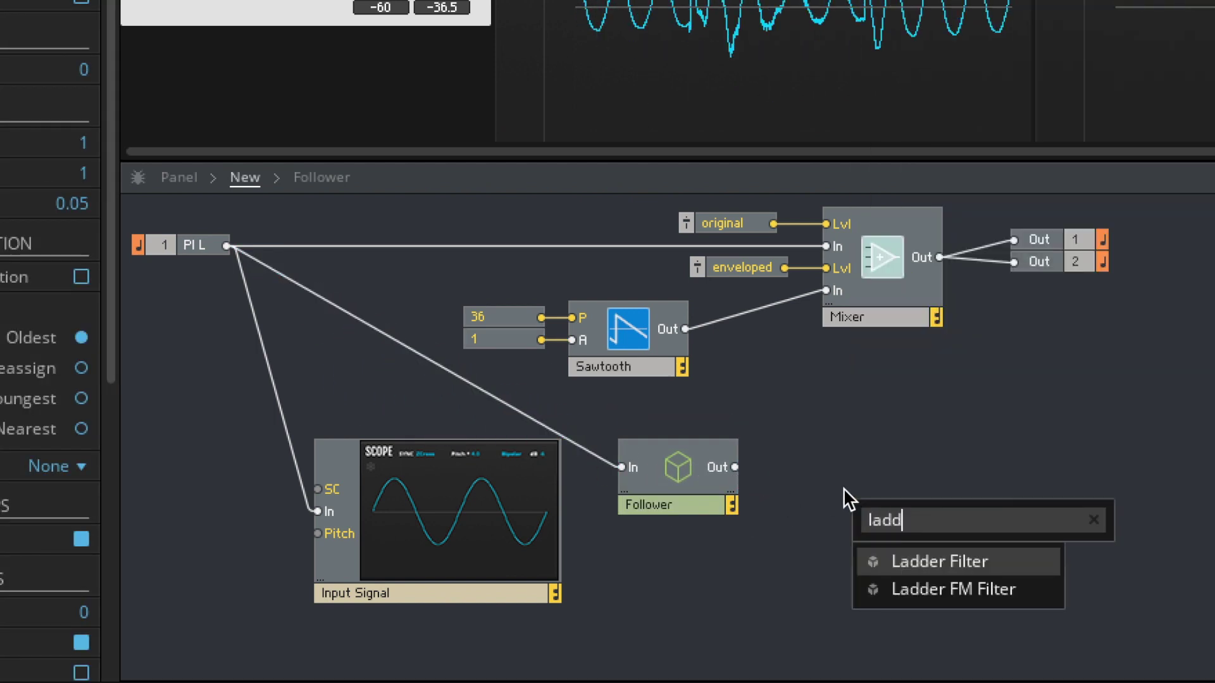
pyautogui.press('Return')
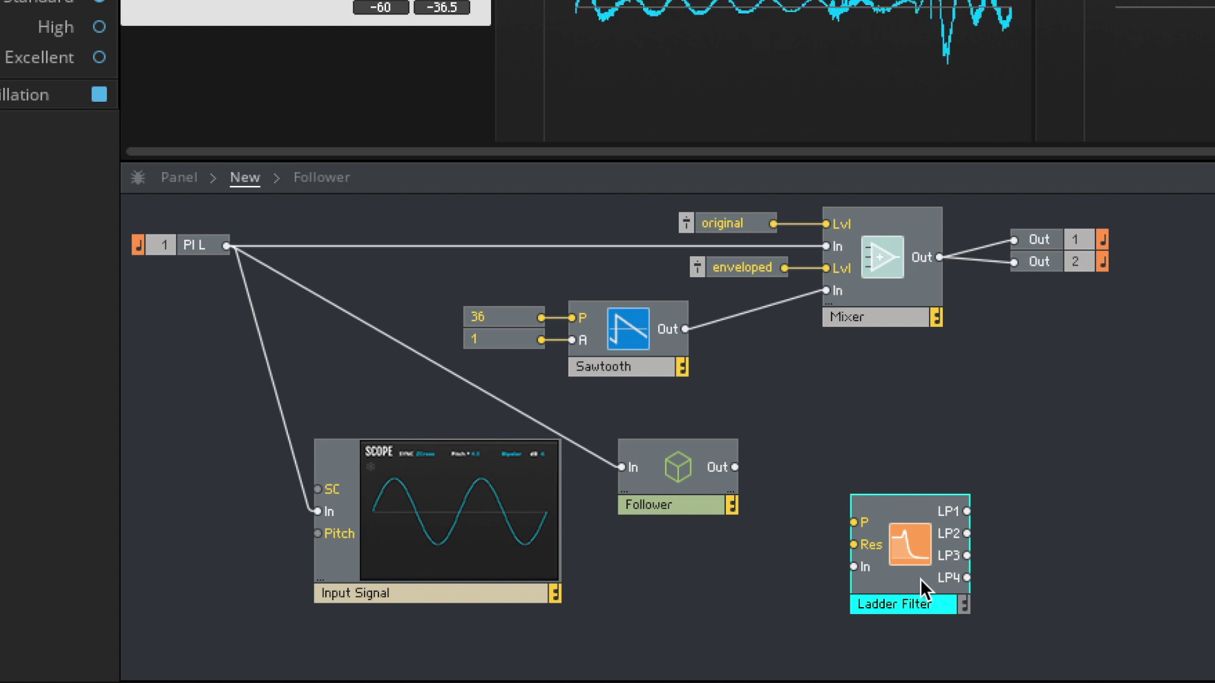
pyautogui.moveTo(921, 579); pyautogui.dragTo(896, 506)
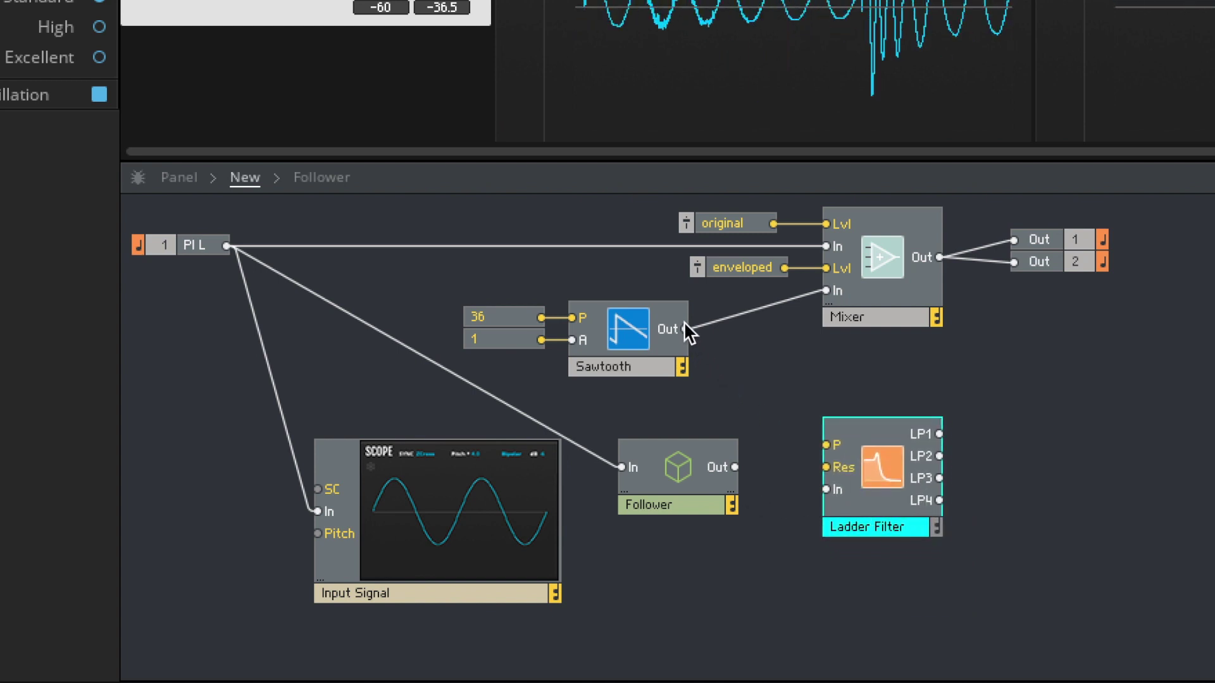
pyautogui.moveTo(685, 329); pyautogui.dragTo(841, 493)
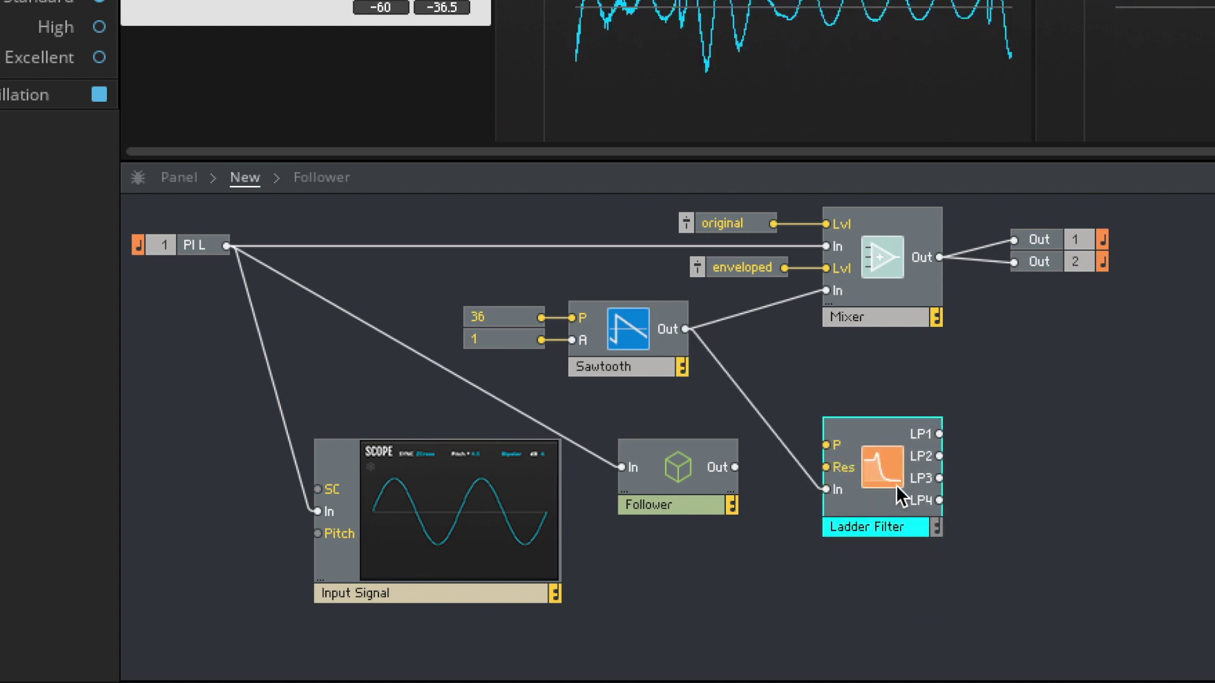
pyautogui.moveTo(939, 500); pyautogui.dragTo(829, 290)
# Step: Spread out the layout, with the mixer group moved right and the Ladder Filter shifted right
pyautogui.moveTo(1150, 286); pyautogui.dragTo(785, 204)
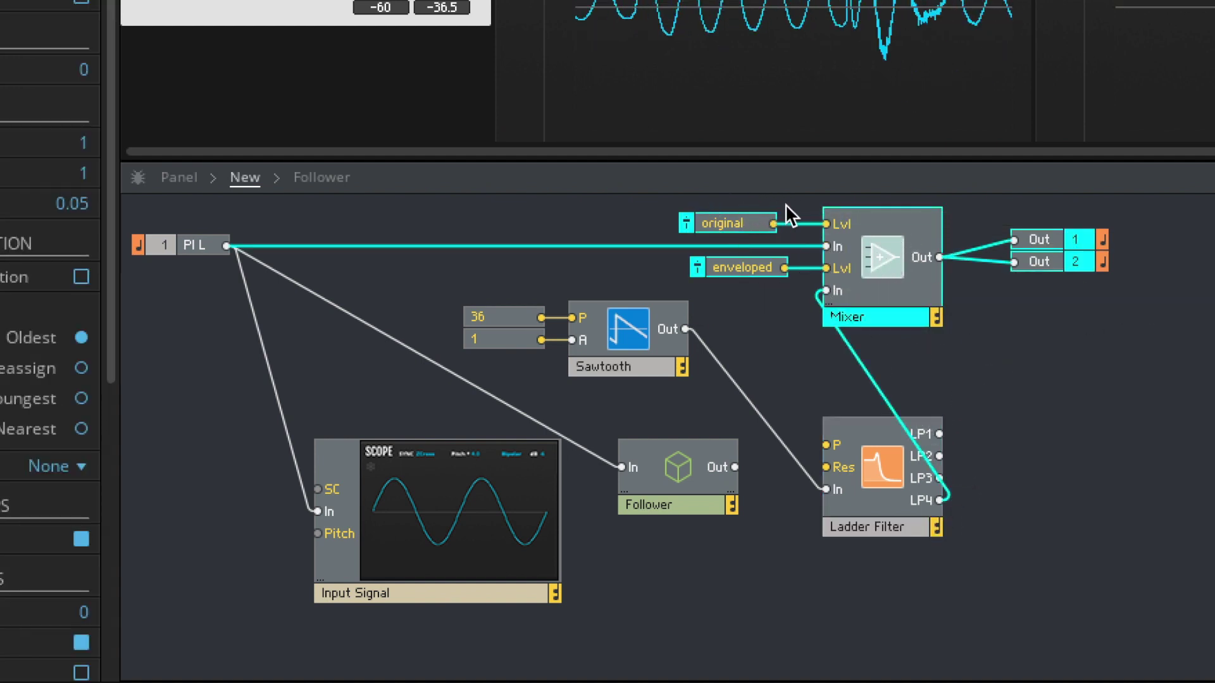
pyautogui.moveTo(914, 221); pyautogui.dragTo(1185, 227)
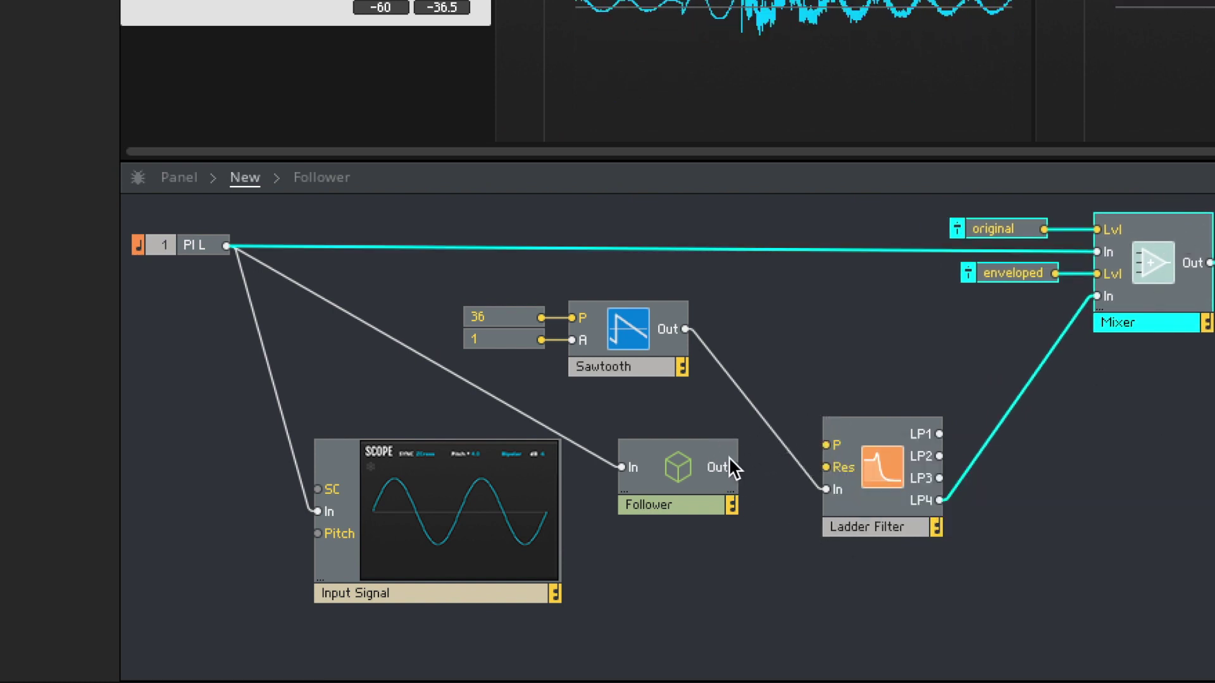
pyautogui.moveTo(894, 526); pyautogui.dragTo(993, 521)
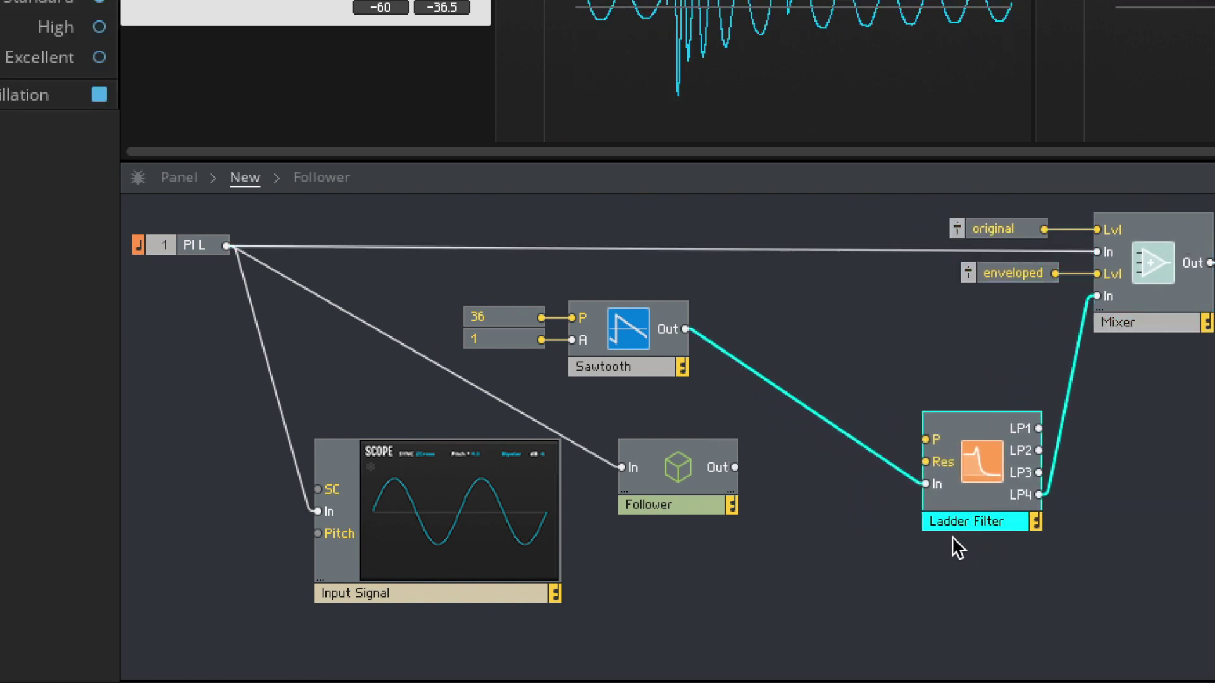
pyautogui.click(817, 511)
# Step: Add an A to E converter module and connect the Follower output to it
pyautogui.doubleClick(817, 511)
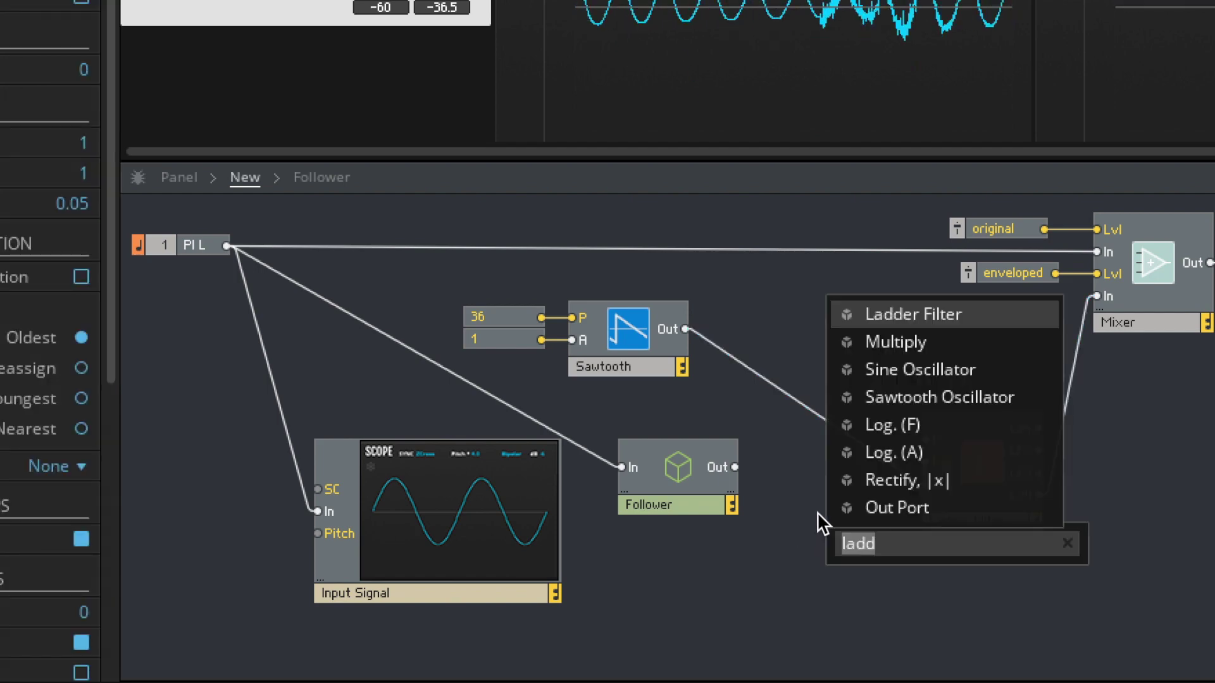
pyautogui.write('a t')
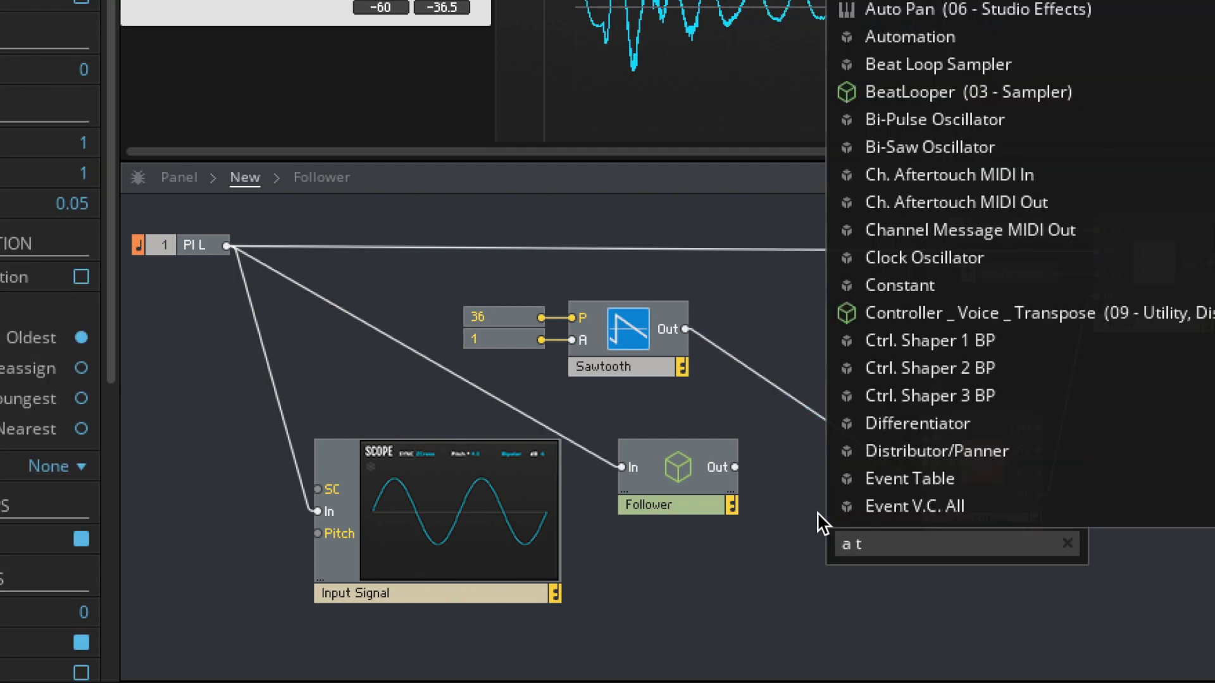
pyautogui.write('o e')
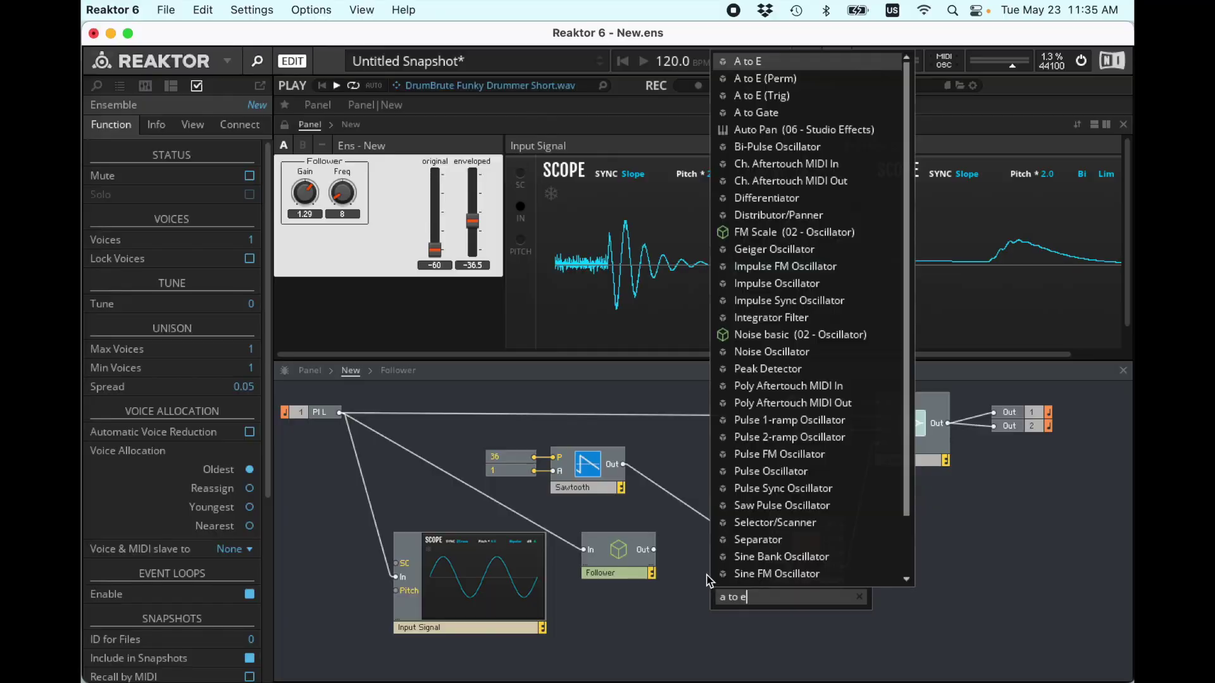
pyautogui.click(802, 60)
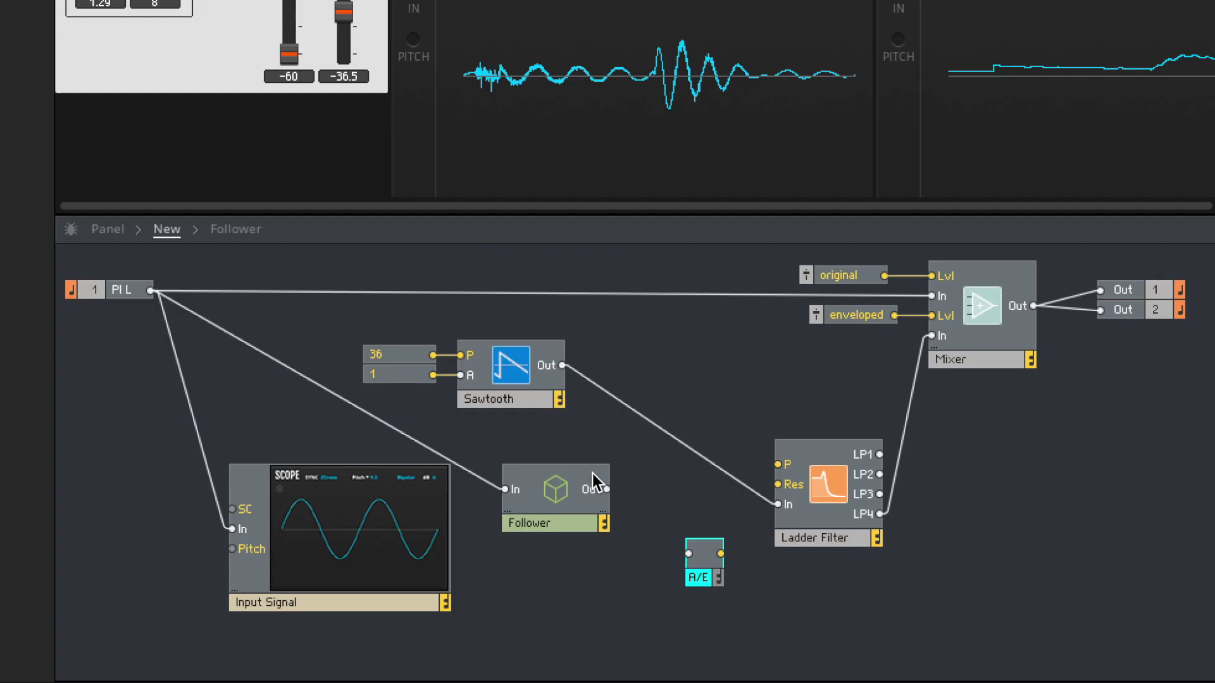
pyautogui.moveTo(604, 489); pyautogui.dragTo(779, 464)
# Step: Attach a constant of 0.5 to the Ladder Filter's Res input and place the converter above the filter
pyautogui.rightClick(788, 484)
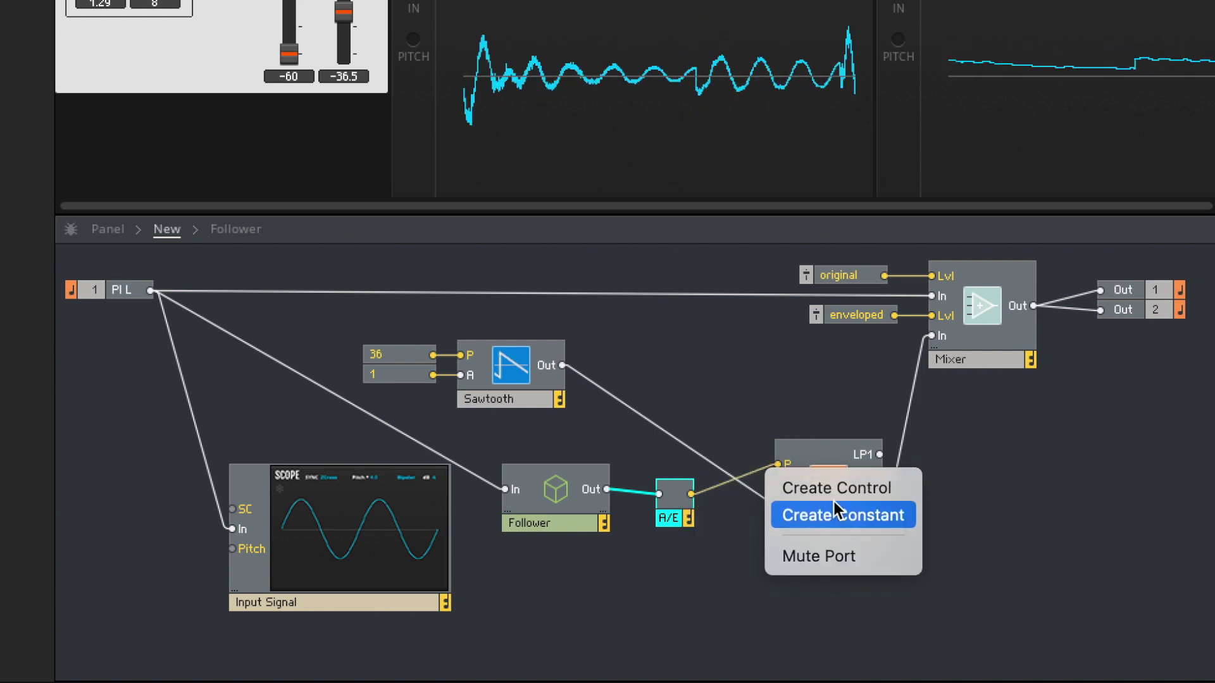
pyautogui.click(782, 512)
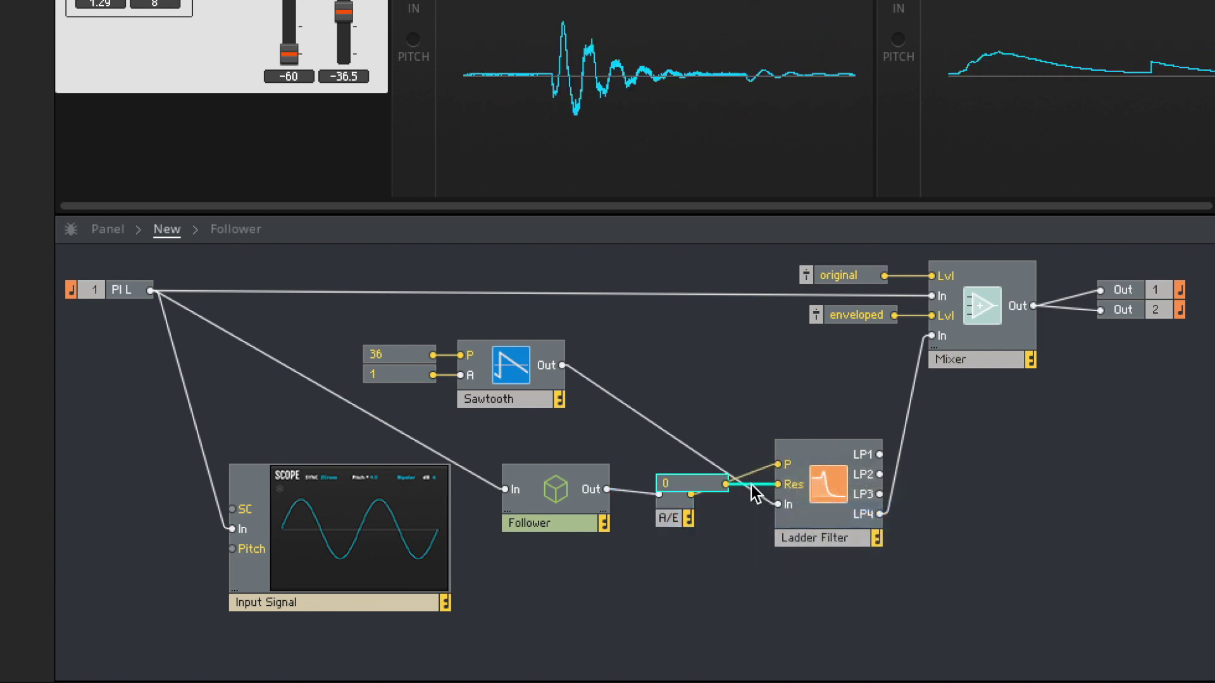
pyautogui.doubleClick(705, 483)
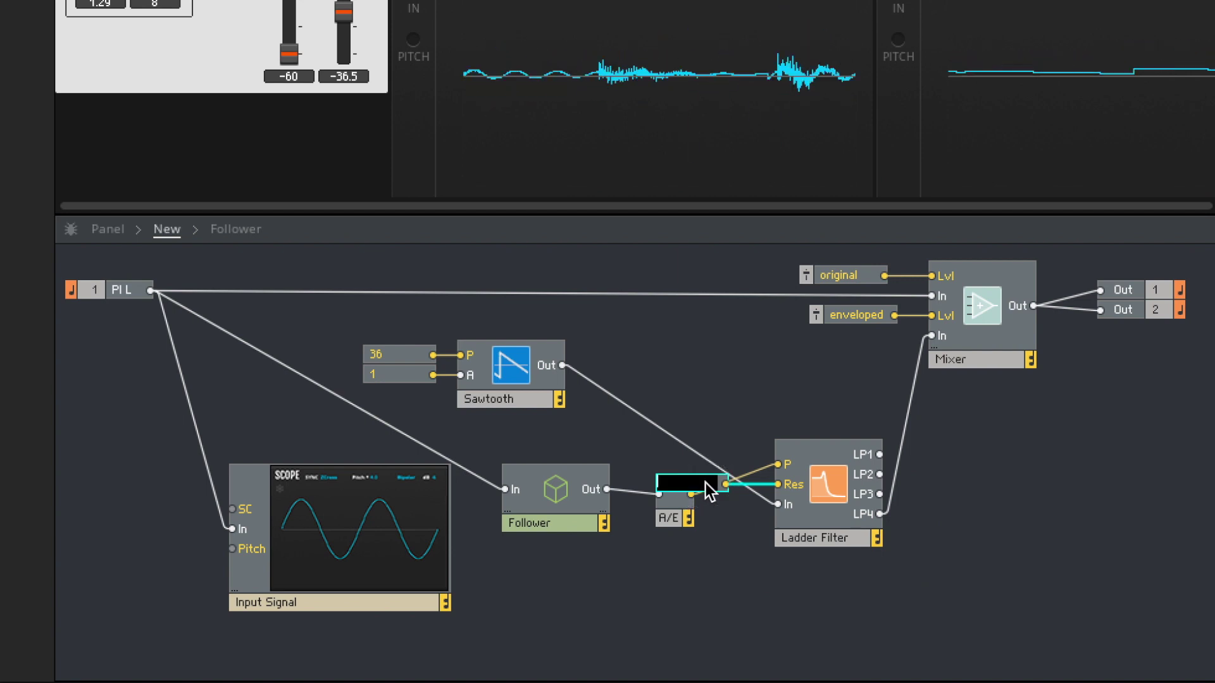
pyautogui.write('0.5')
pyautogui.press('Return')
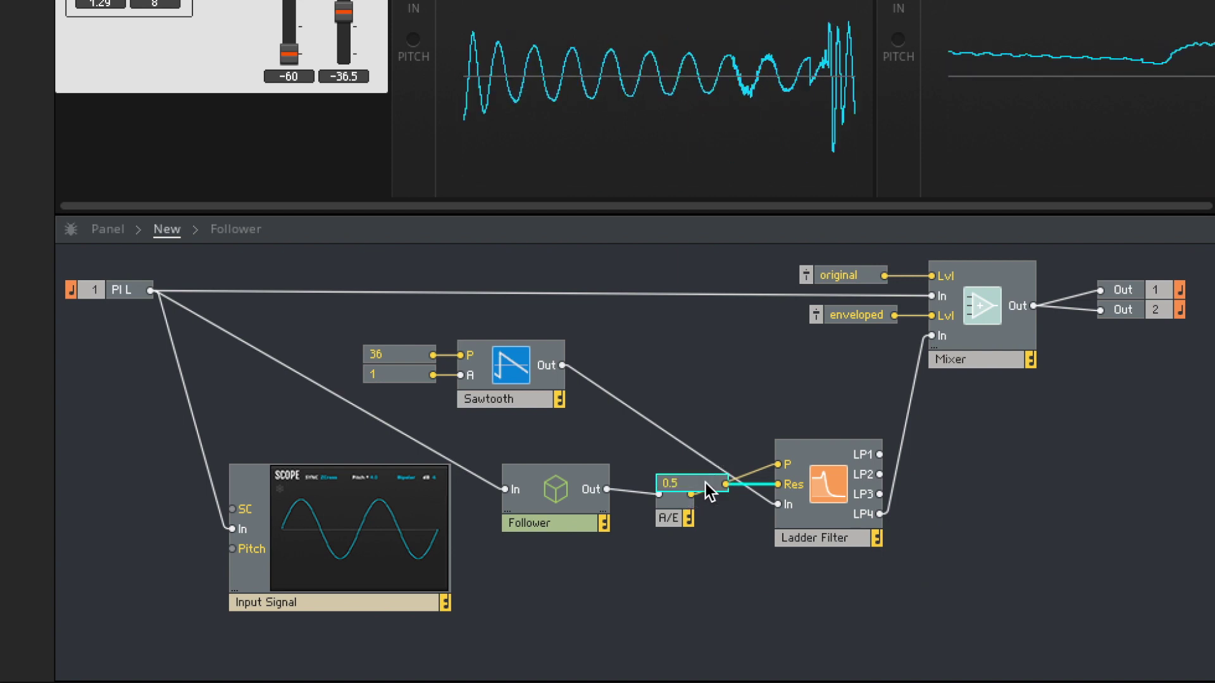
pyautogui.moveTo(705, 483); pyautogui.dragTo(738, 478)
pyautogui.moveTo(674, 512); pyautogui.dragTo(711, 410)
pyautogui.click(735, 486)
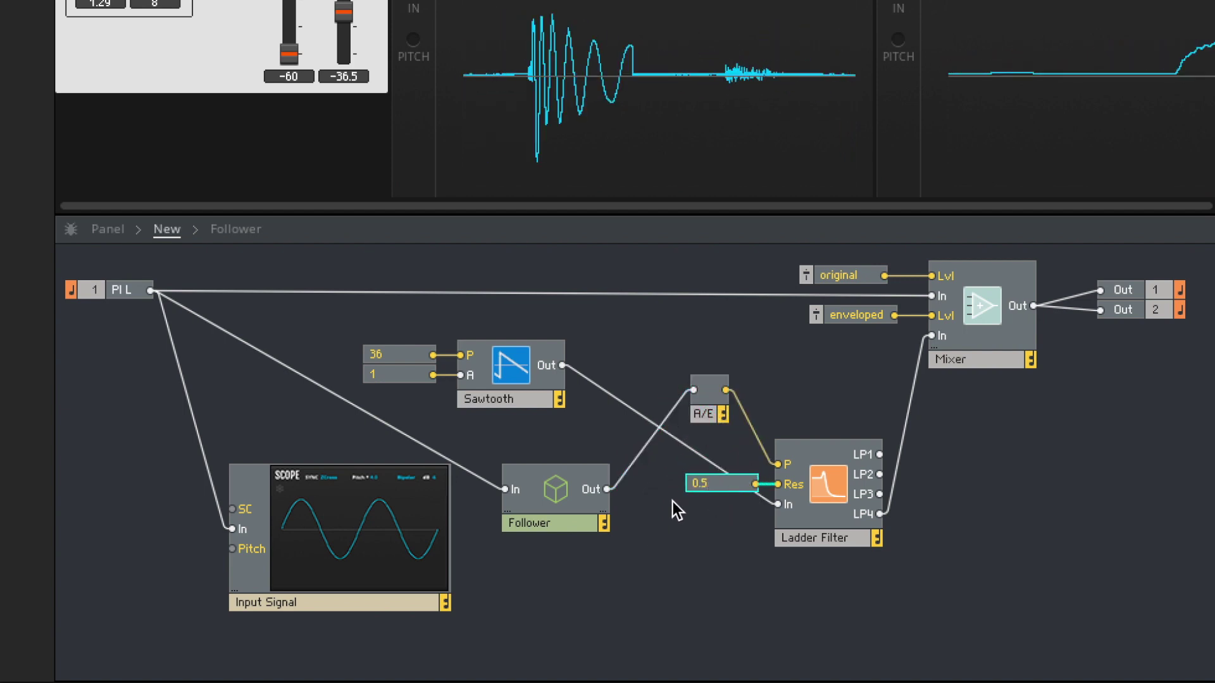
# Step: Place the A to E converter beside the Follower, and move the Ladder Filter and its 0.5 constant right
pyautogui.click(582, 467)
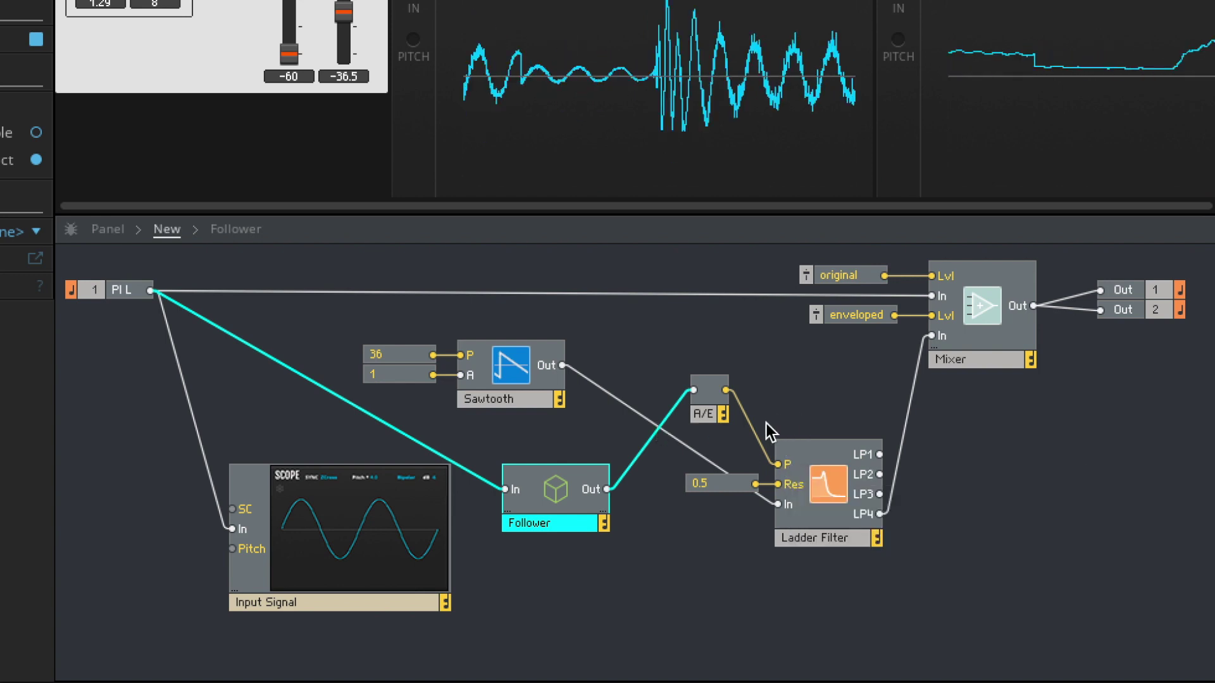
pyautogui.moveTo(711, 412); pyautogui.dragTo(666, 480)
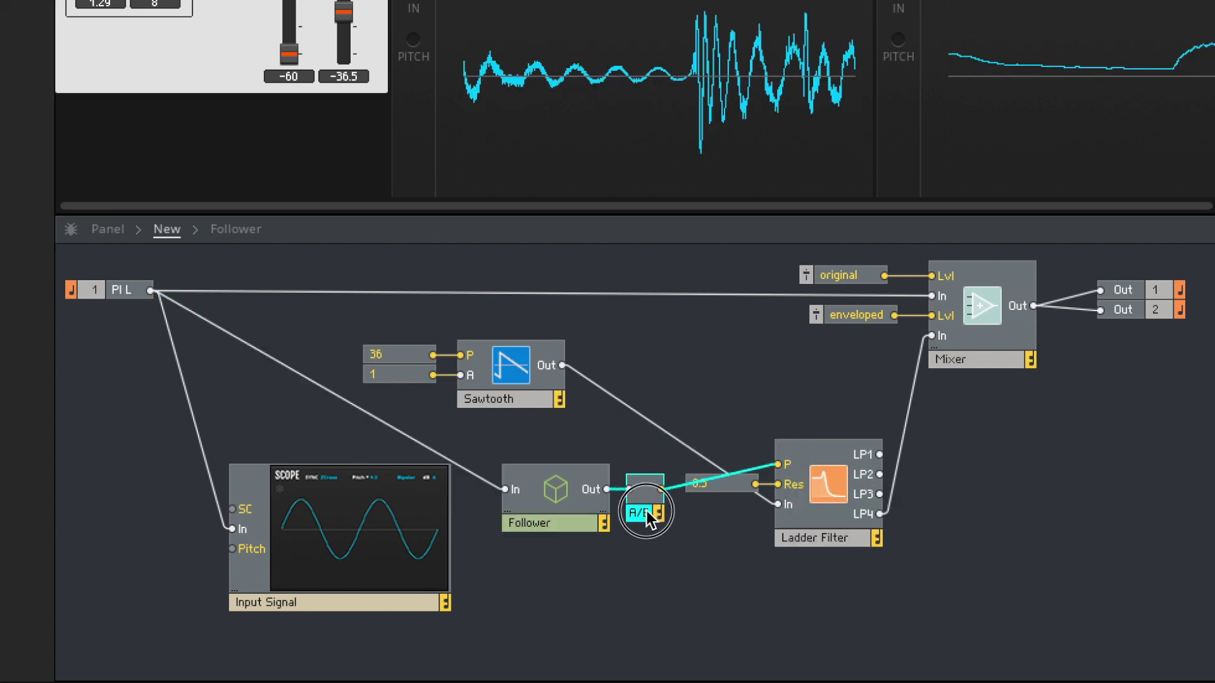
pyautogui.moveTo(949, 588); pyautogui.dragTo(767, 453)
pyautogui.moveTo(832, 534); pyautogui.dragTo(906, 534)
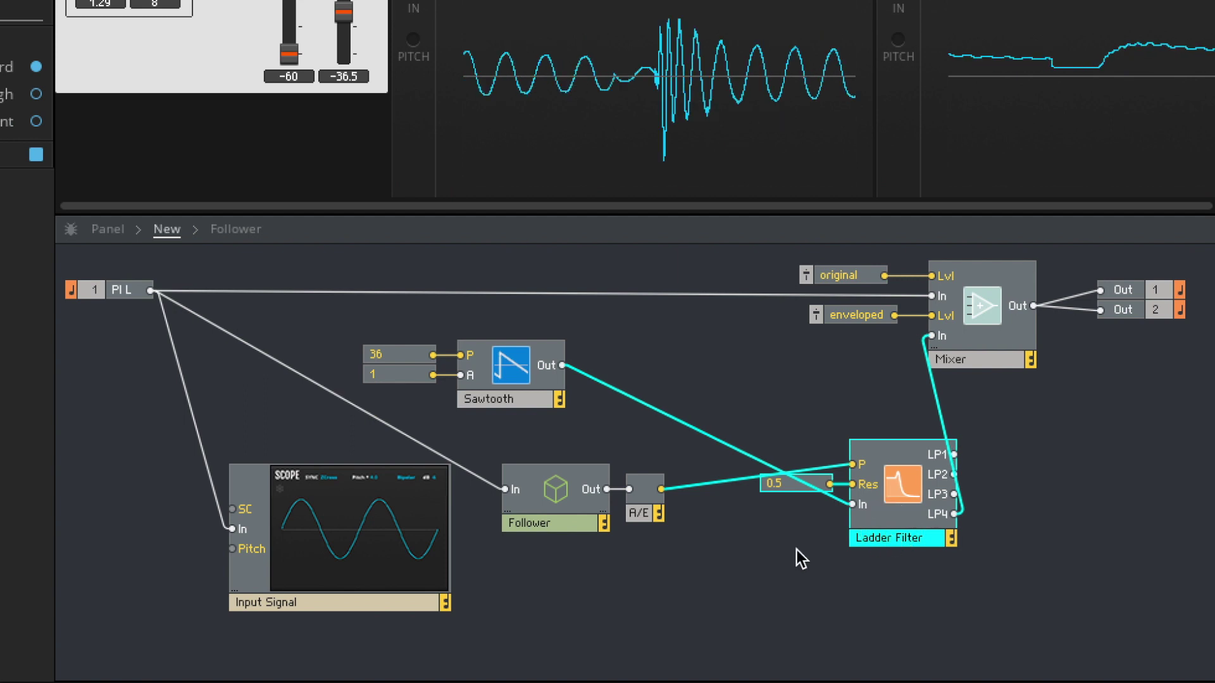
pyautogui.click(676, 565)
# Step: Move the sawtooth with its 36 and 1 constants to the bottom, and the Follower and converter up-left
pyautogui.moveTo(600, 425); pyautogui.dragTo(361, 340)
pyautogui.moveTo(530, 373); pyautogui.dragTo(717, 620)
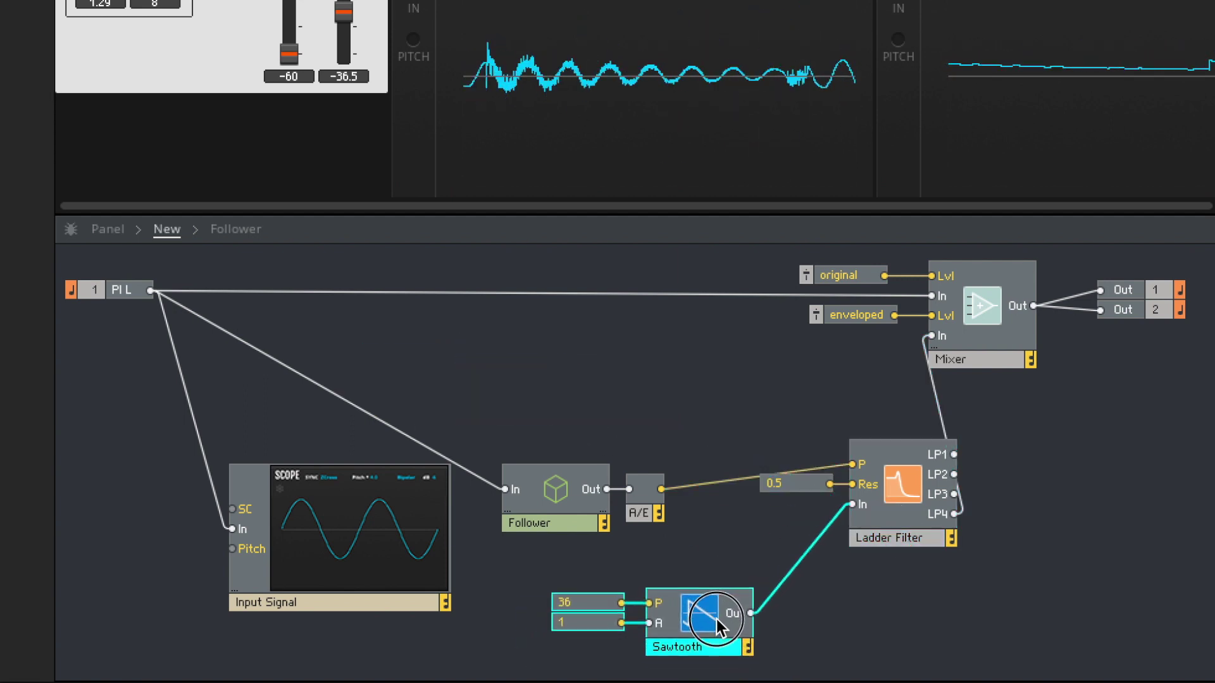
pyautogui.moveTo(665, 521); pyautogui.dragTo(658, 481)
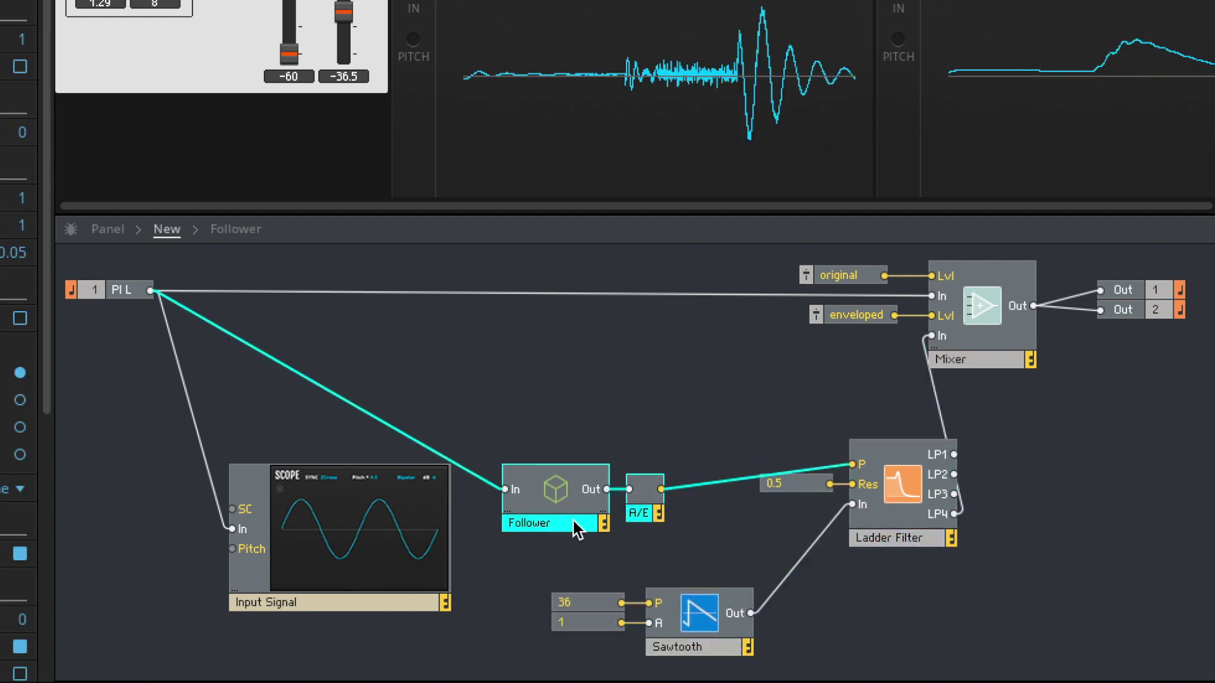
pyautogui.moveTo(573, 521); pyautogui.dragTo(464, 397)
pyautogui.click(632, 414)
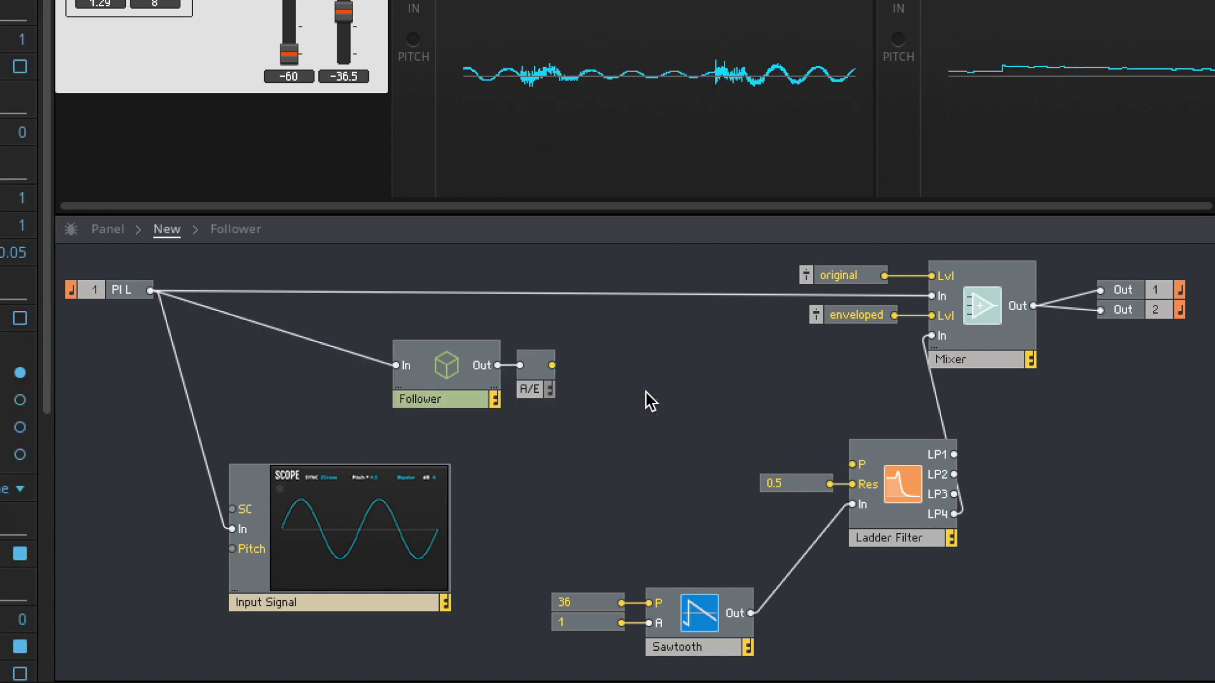
# Step: Add a Multiply module and an Add module placed beside it
pyautogui.doubleClick(646, 392)
pyautogui.write('mu')
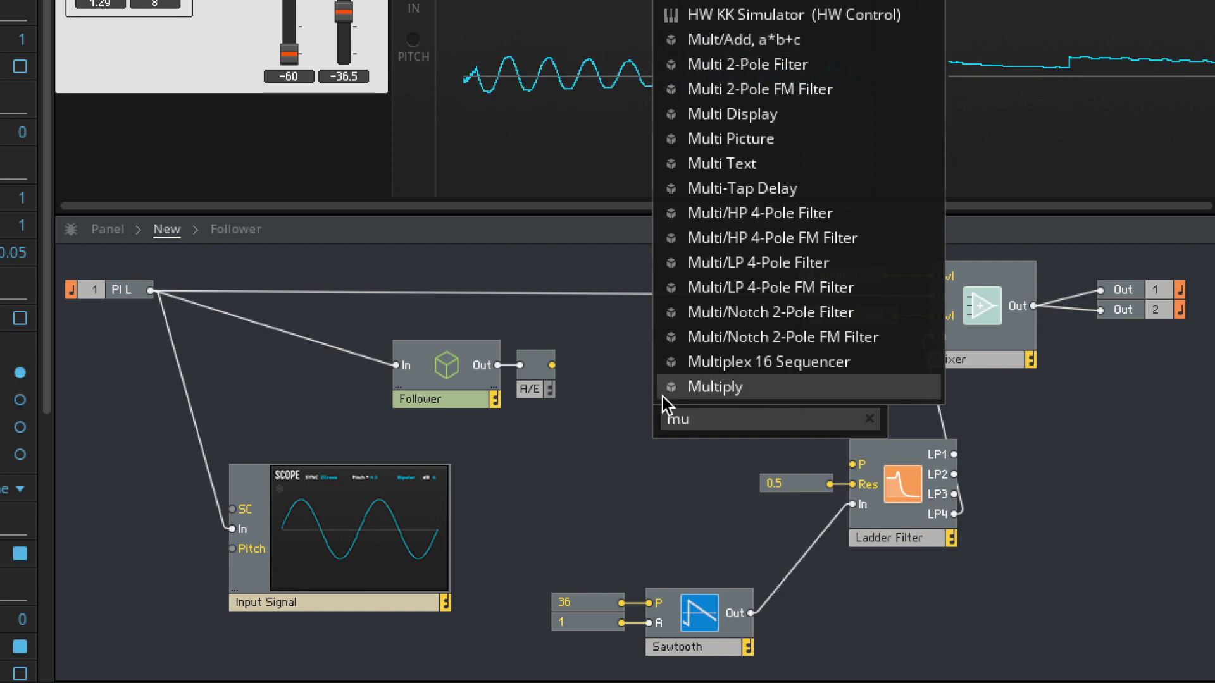
pyautogui.click(663, 389)
pyautogui.doubleClick(663, 389)
pyautogui.write('add')
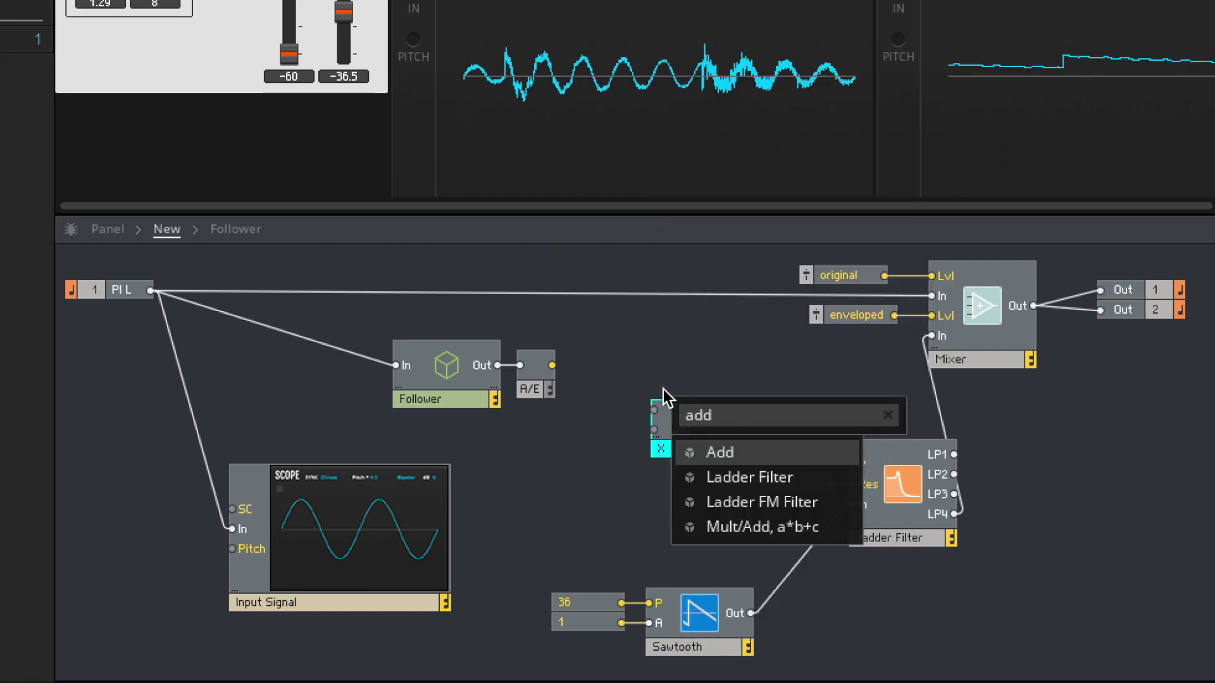
pyautogui.press('Return')
pyautogui.moveTo(689, 445); pyautogui.dragTo(756, 461)
# Step: Wire the A/E envelope into Multiply, Multiply into Add, and Add into the Ladder Filter's P input
pyautogui.moveTo(685, 420); pyautogui.dragTo(737, 416)
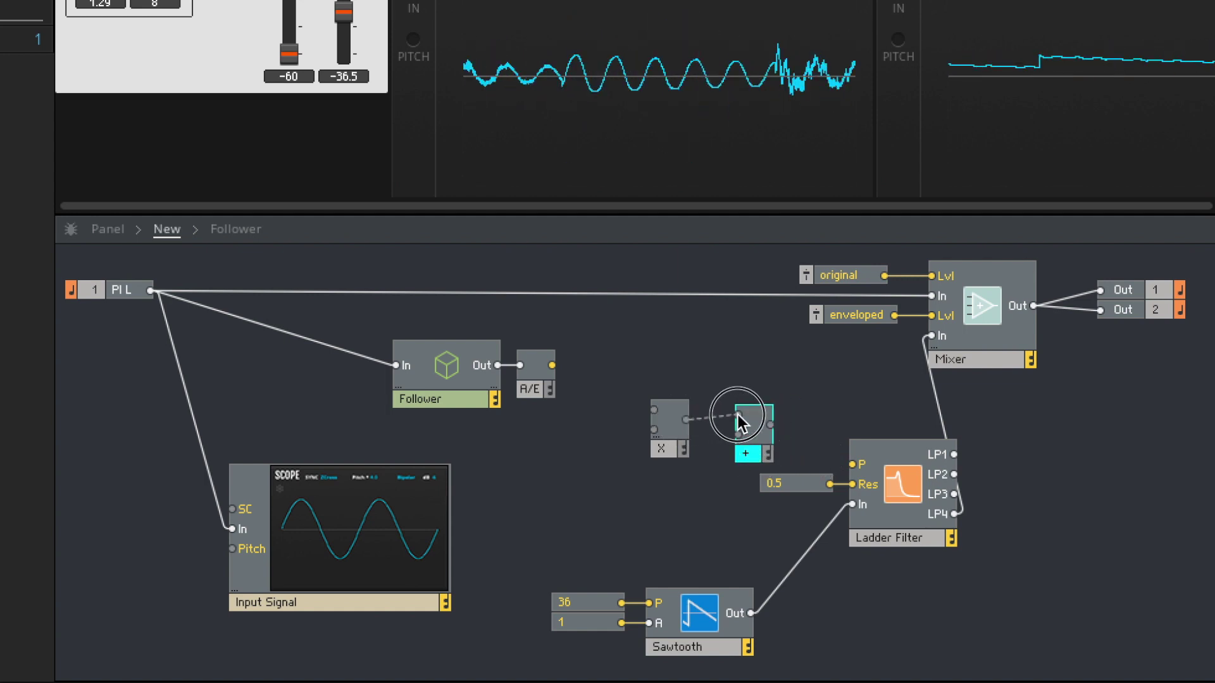
pyautogui.click(659, 434)
pyautogui.moveTo(664, 446); pyautogui.dragTo(648, 446)
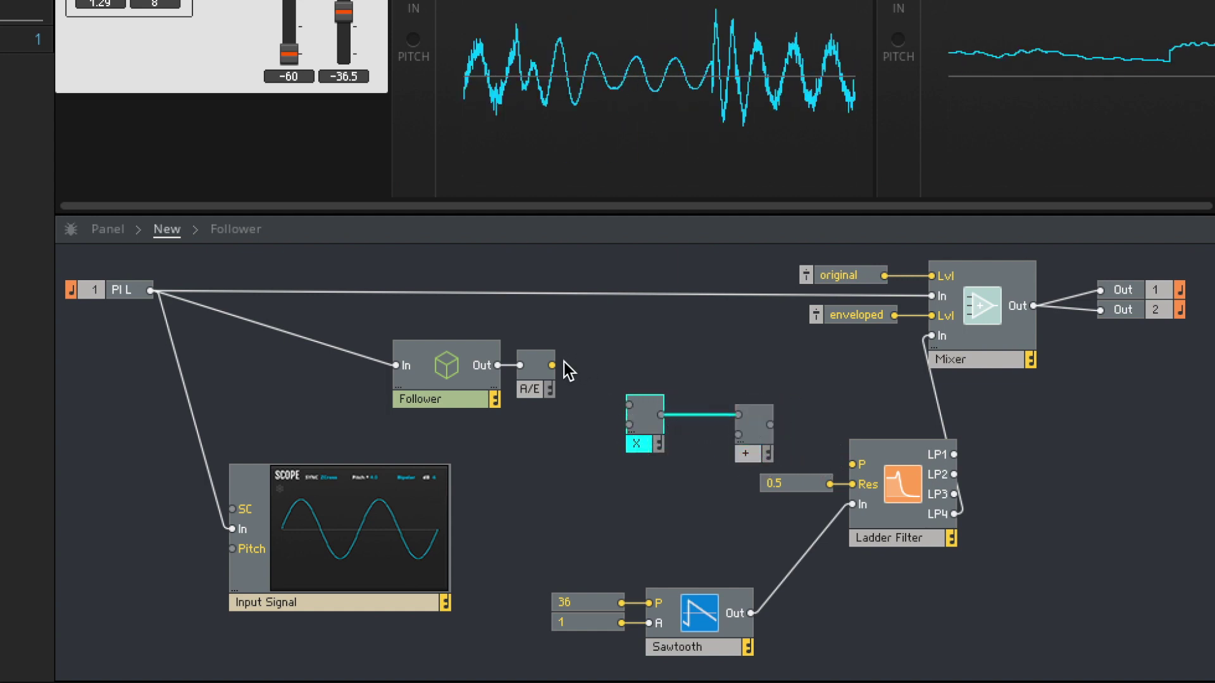
pyautogui.moveTo(553, 366); pyautogui.dragTo(631, 398)
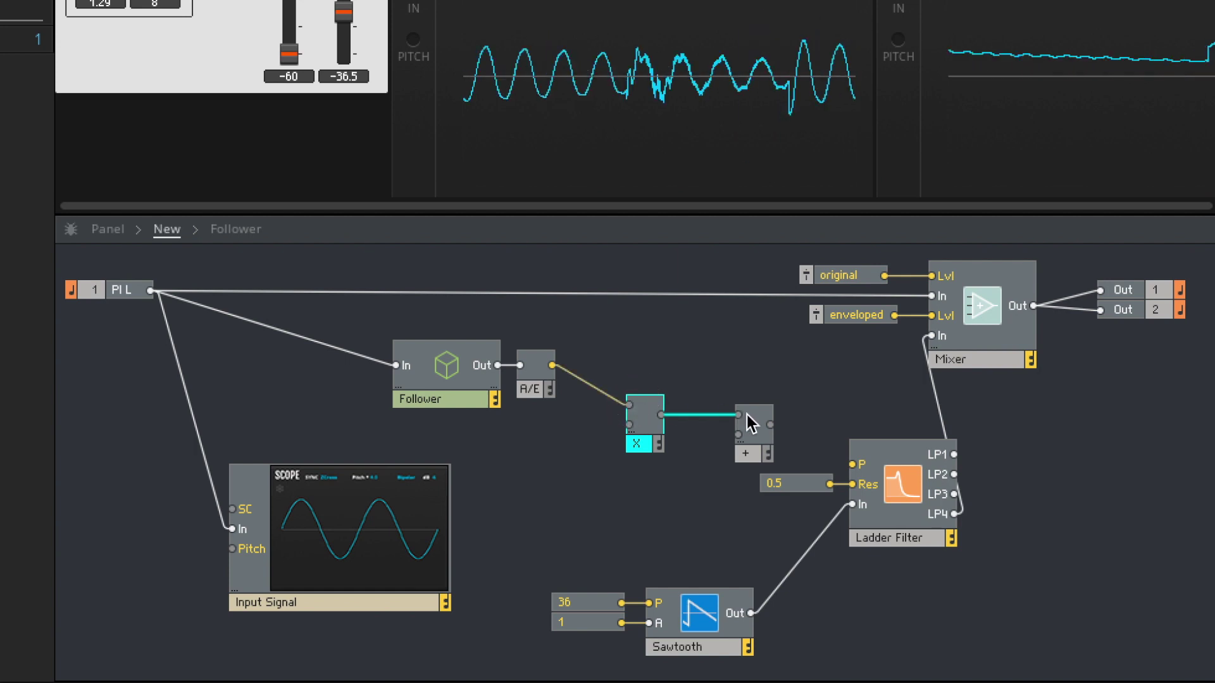
pyautogui.moveTo(770, 424); pyautogui.dragTo(852, 465)
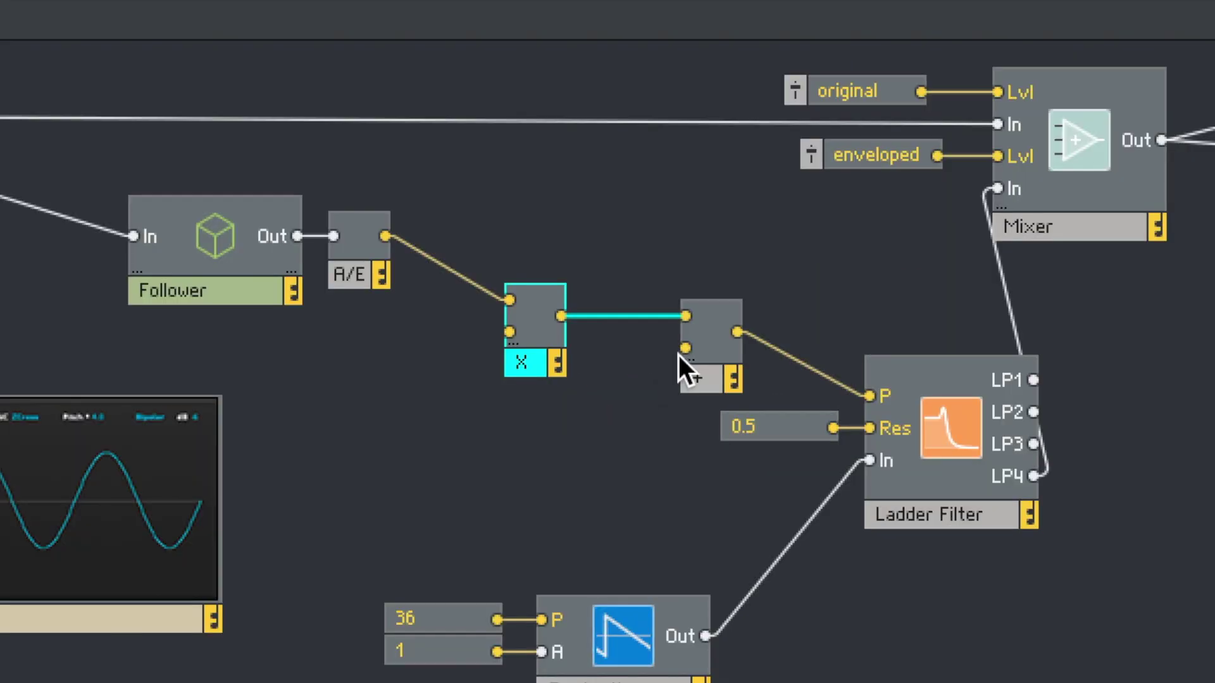
# Step: Attach a constant of 36 to the Add module's free input
pyautogui.rightClick(739, 435)
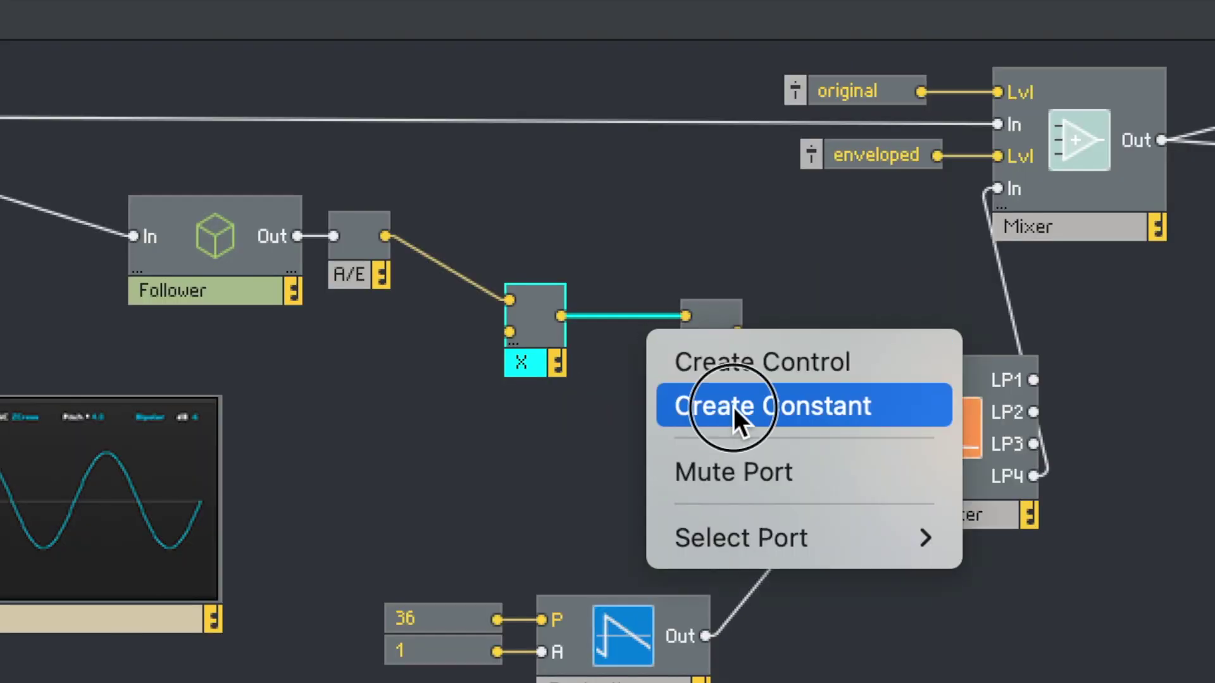
pyautogui.click(734, 408)
pyautogui.doubleClick(542, 339)
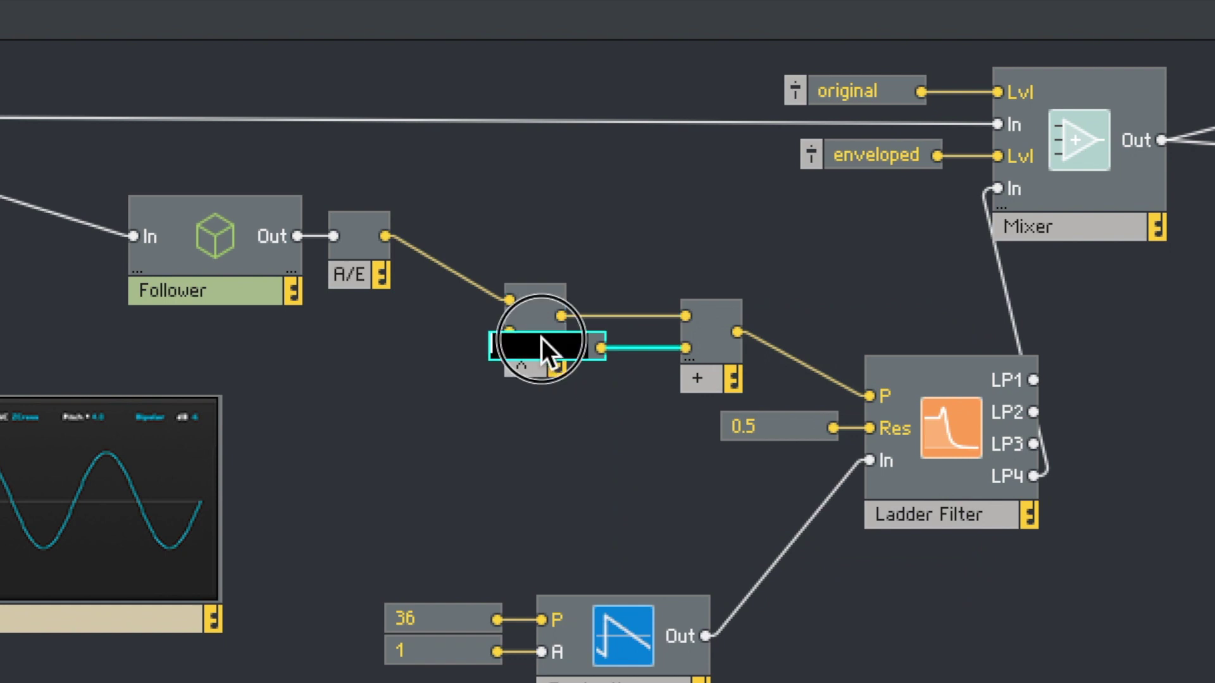
pyautogui.write('36')
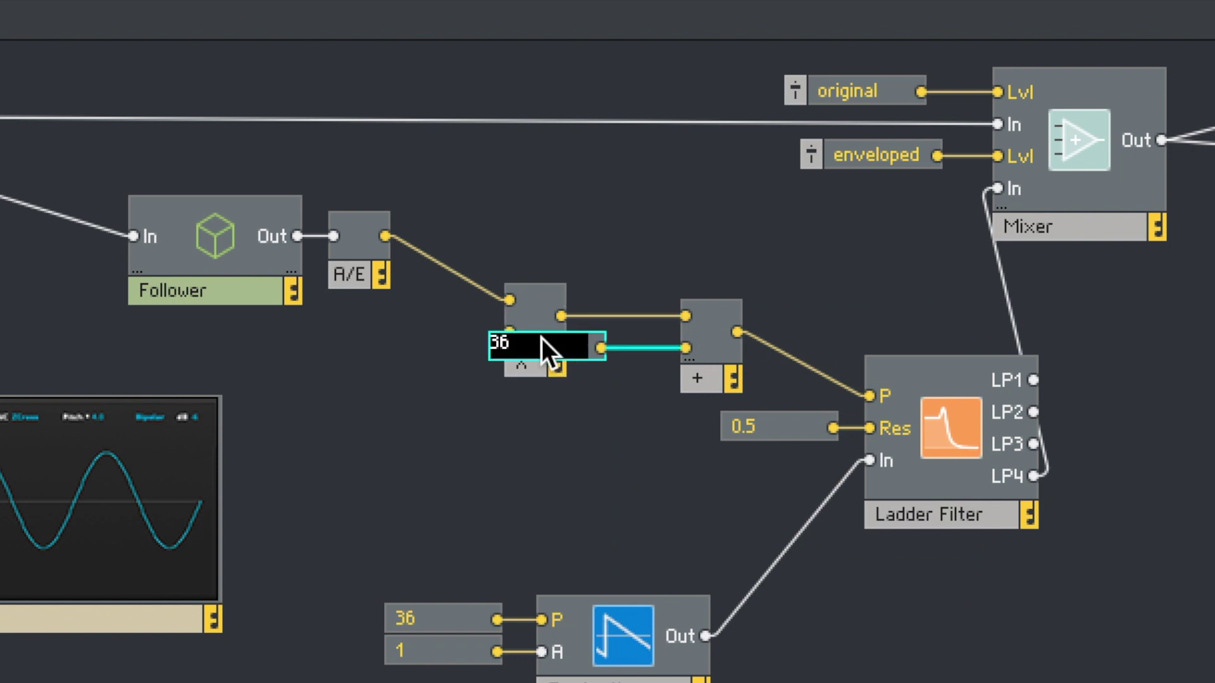
pyautogui.press('Return')
pyautogui.moveTo(530, 305); pyautogui.dragTo(538, 193)
# Step: Attach a constant of 80 to the Multiply module's free input
pyautogui.rightClick(516, 225)
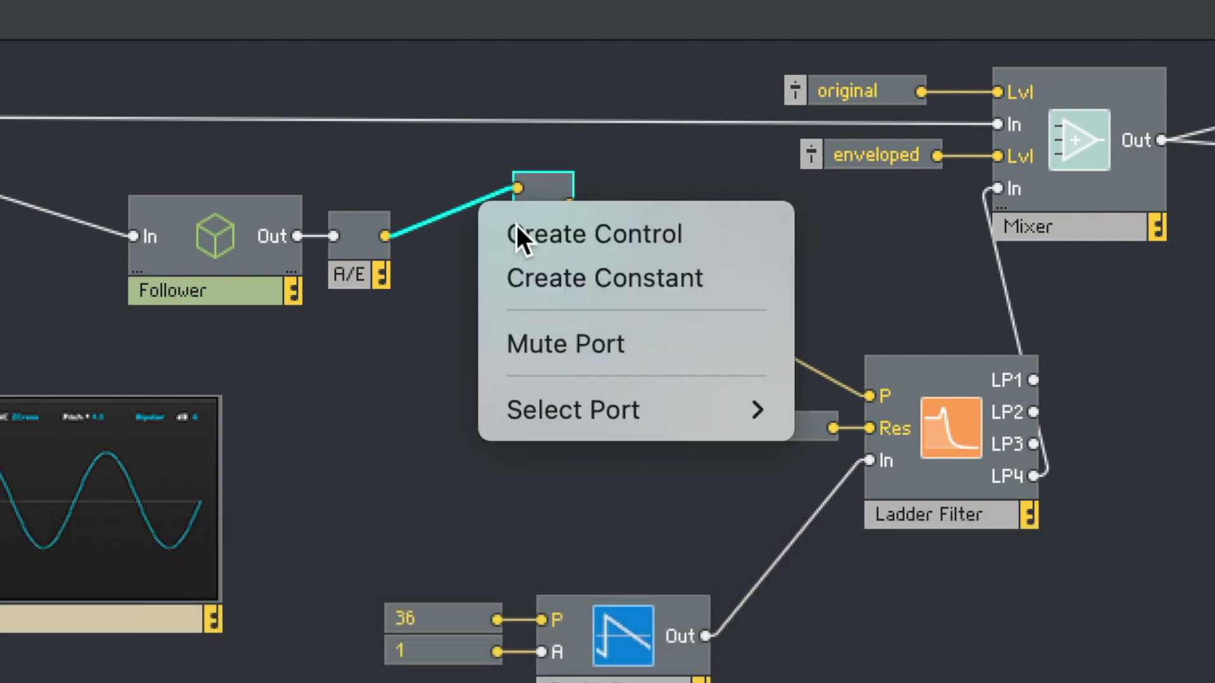
pyautogui.click(579, 279)
pyautogui.doubleClick(389, 222)
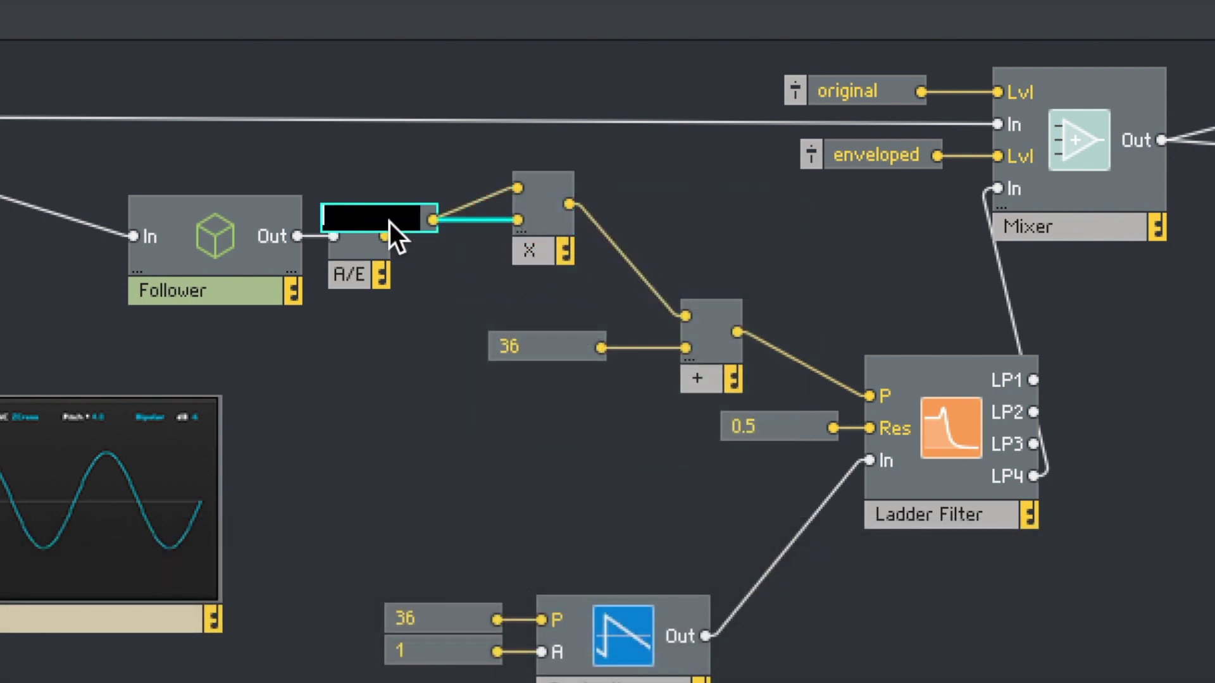
pyautogui.write('80')
pyautogui.press('Return')
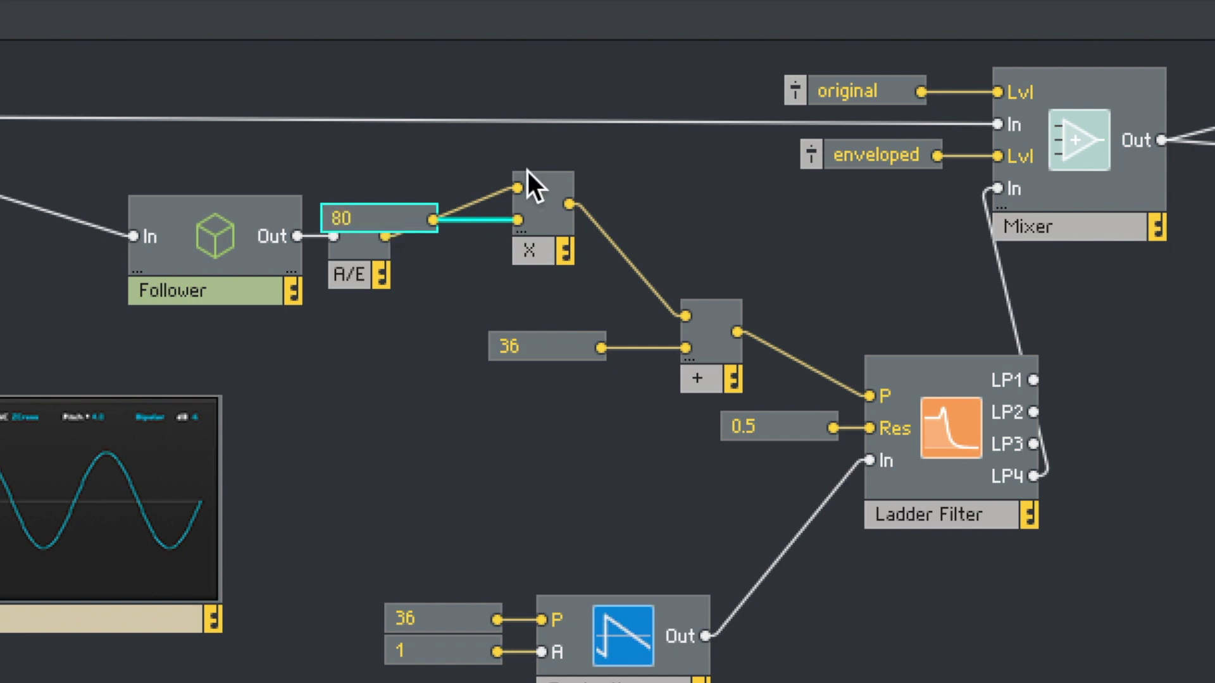
pyautogui.moveTo(396, 141); pyautogui.dragTo(571, 302)
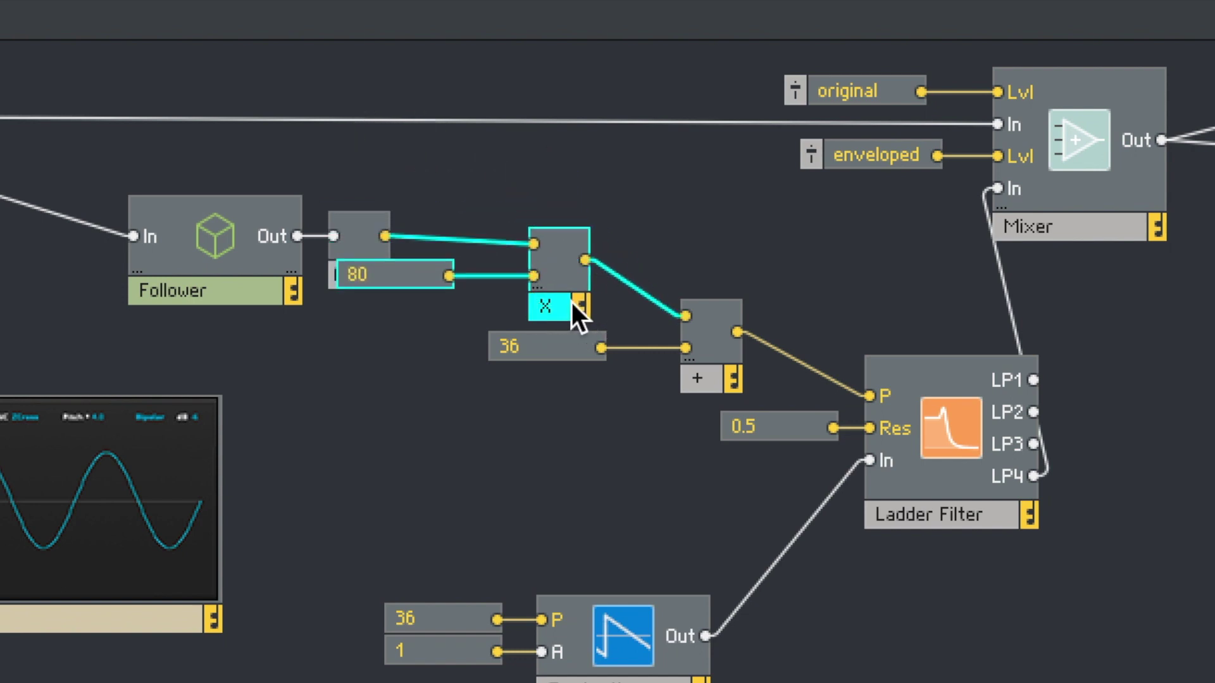
# Step: Move the Follower and A/E modules further left and nudge the 36 constant right
pyautogui.moveTo(199, 178); pyautogui.dragTo(362, 218)
pyautogui.moveTo(208, 256); pyautogui.dragTo(41, 252)
pyautogui.moveTo(566, 353); pyautogui.dragTo(574, 354)
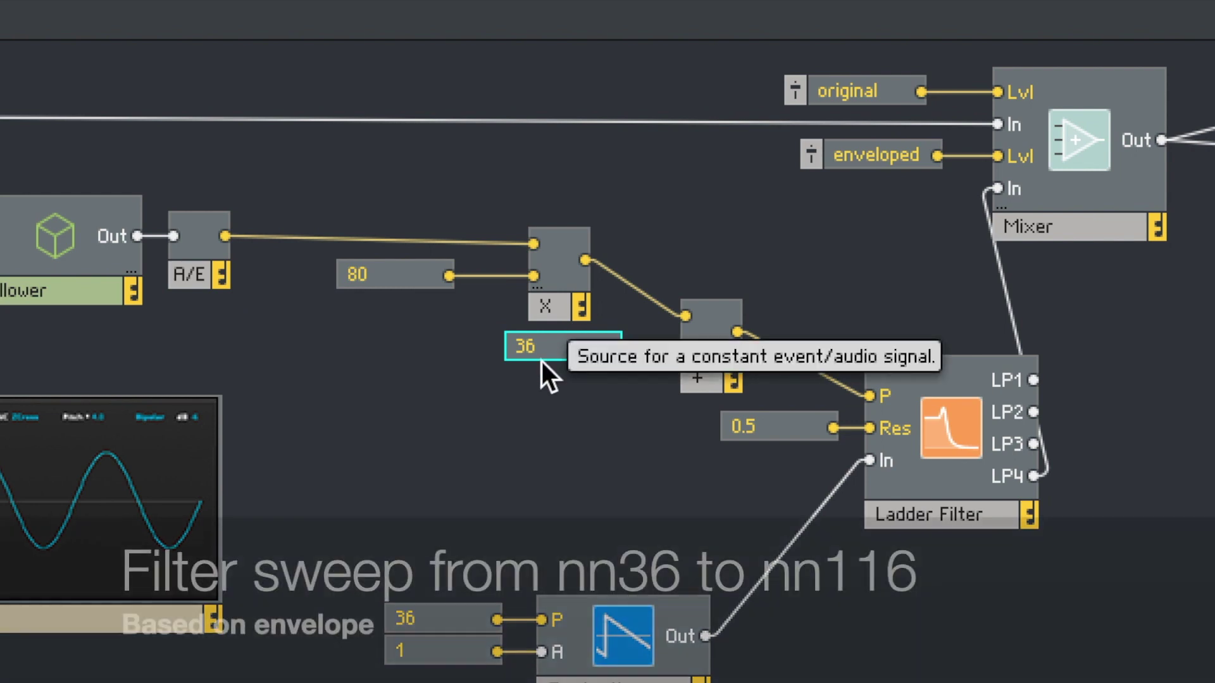
# Step: Change the Add offset constant from 36 to 48
pyautogui.doubleClick(591, 352)
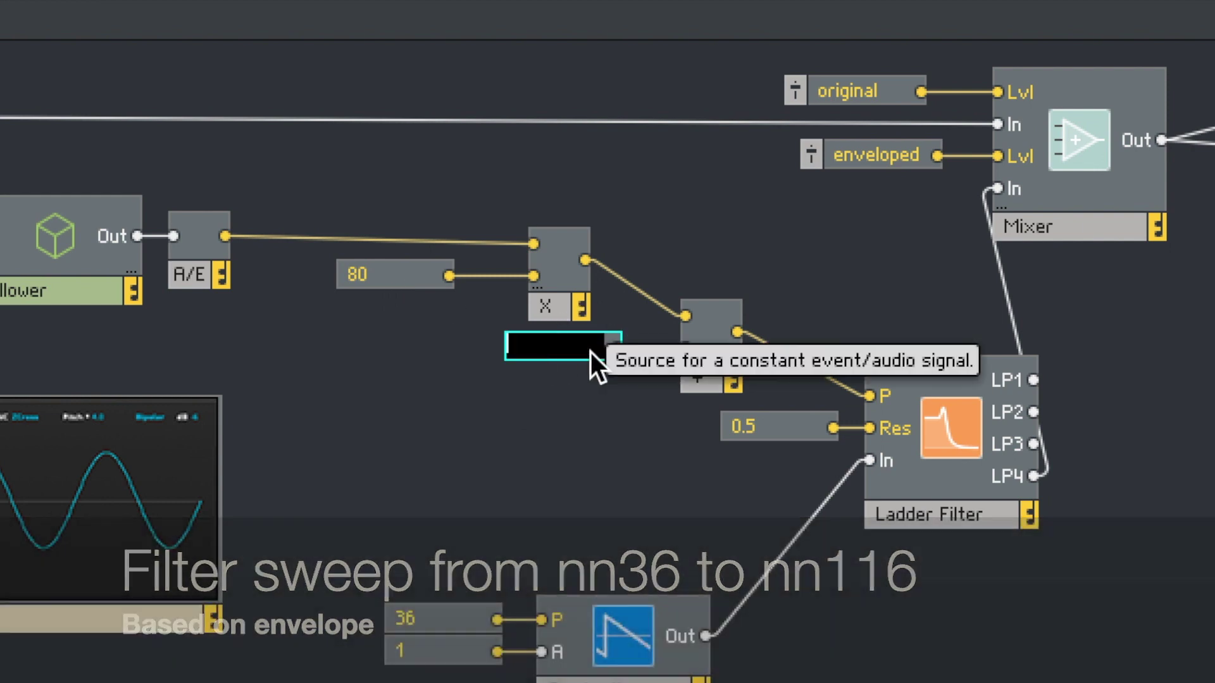
pyautogui.write('48')
pyautogui.click(507, 526)
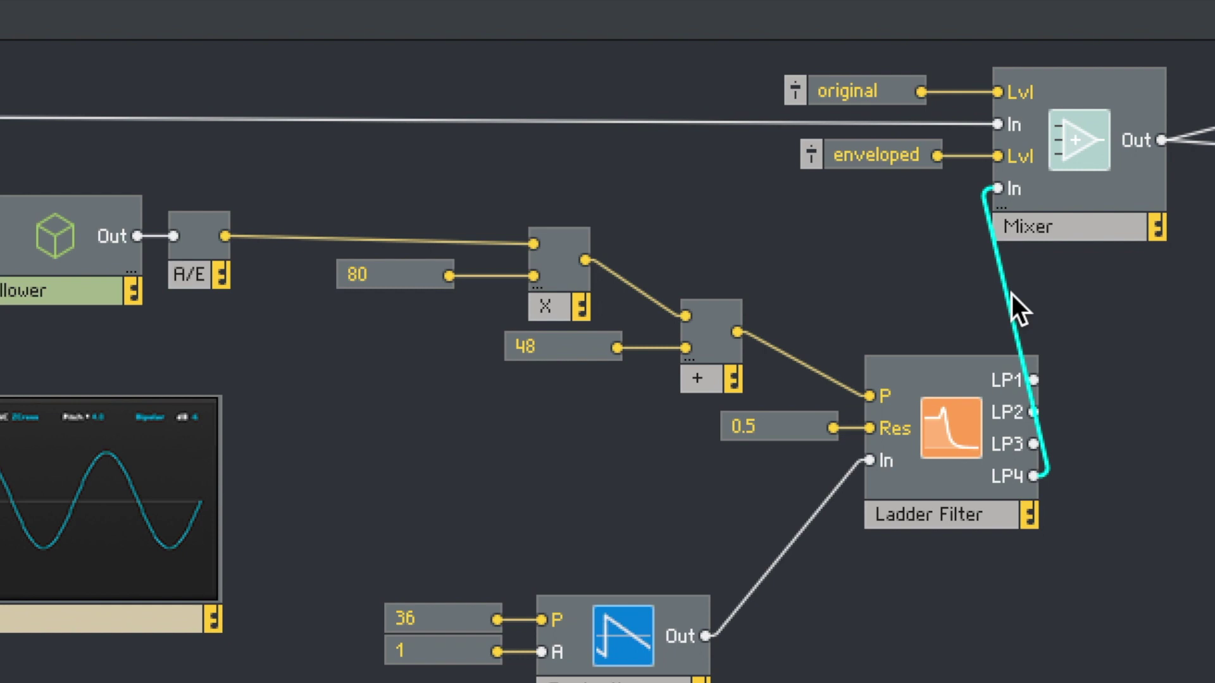
# Step: Replace the LP4 connection with LP2 to the Mixer and shift the Mixer group right
pyautogui.press('Delete')
pyautogui.moveTo(1033, 411); pyautogui.dragTo(999, 189)
pyautogui.click(1025, 203)
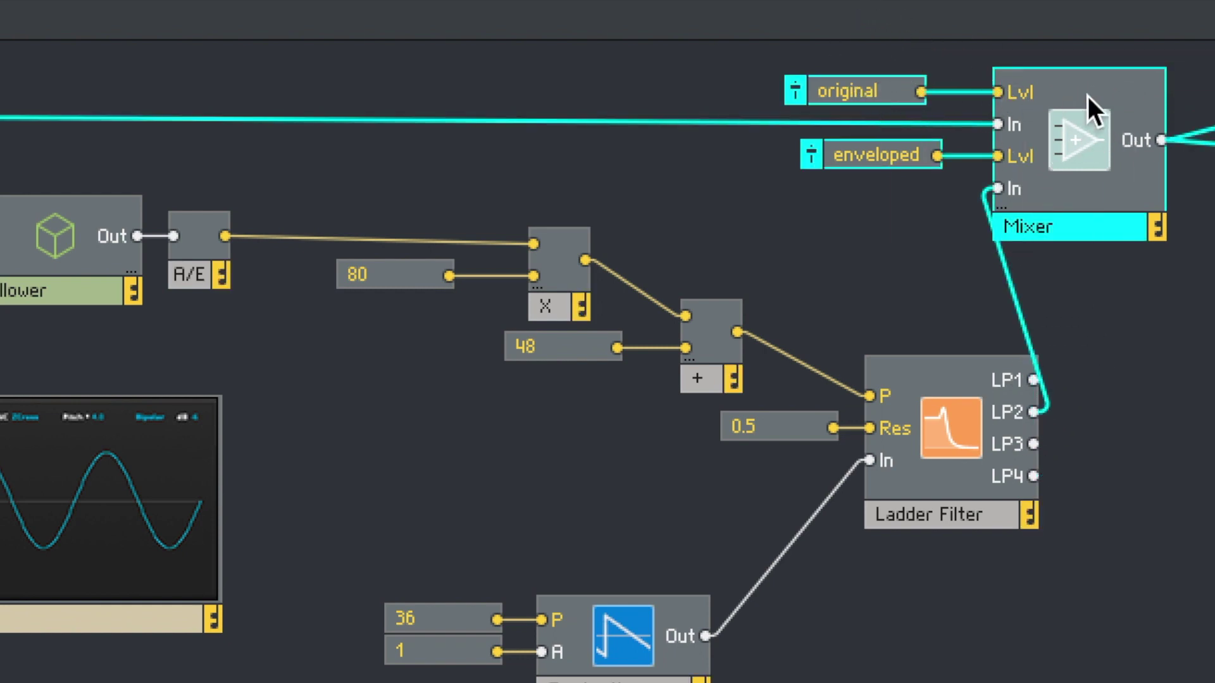
pyautogui.moveTo(1087, 96); pyautogui.dragTo(1212, 95)
pyautogui.click(829, 287)
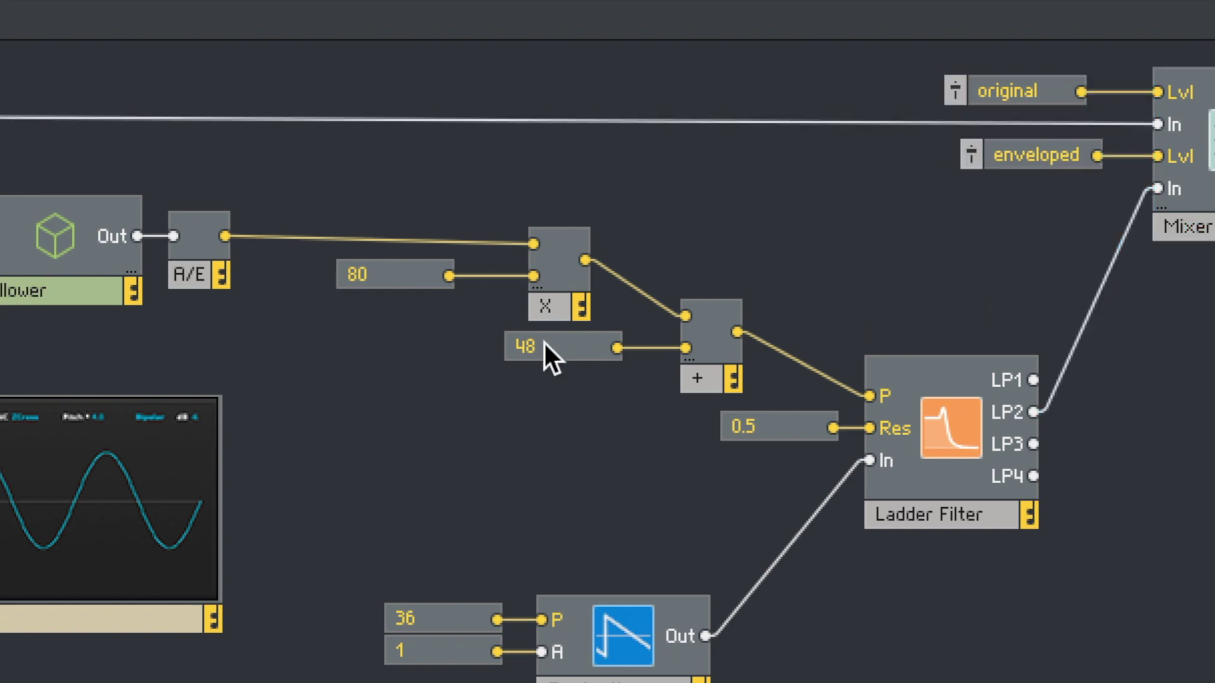
# Step: Change the Multiply constant from 80 to 100
pyautogui.doubleClick(370, 275)
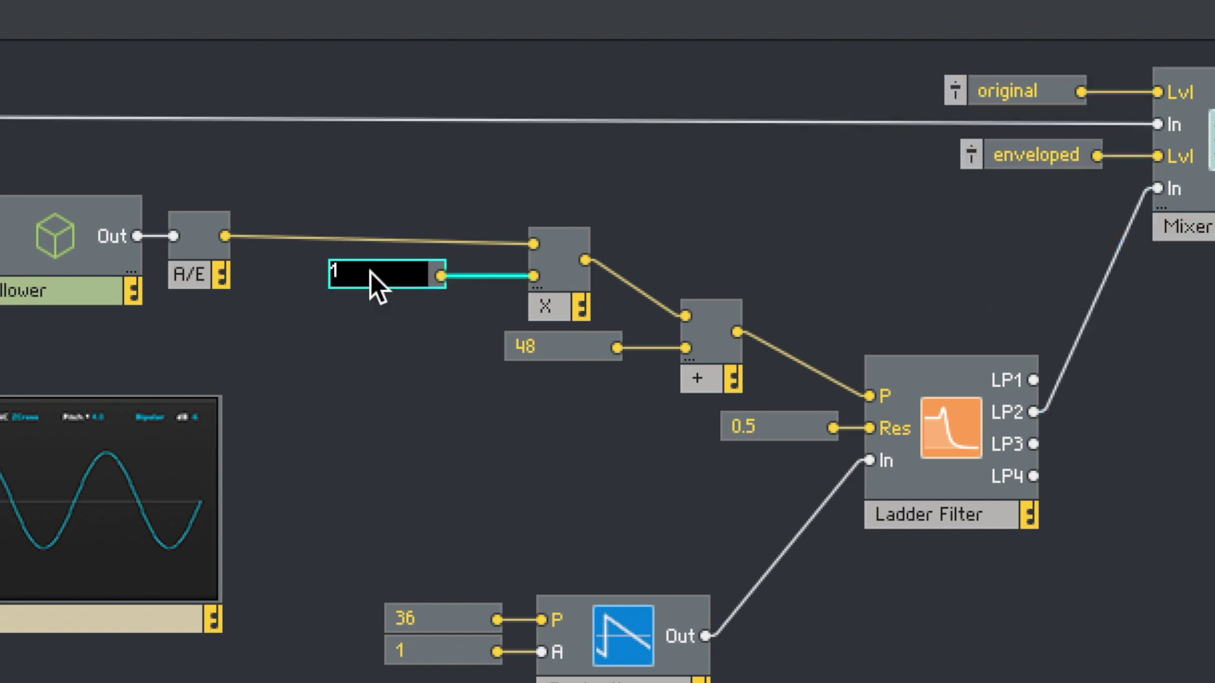
pyautogui.write('100')
pyautogui.press('Return')
# Step: Set the Ladder Filter resonance constant to 0.8, after briefly trying 1
pyautogui.doubleClick(790, 422)
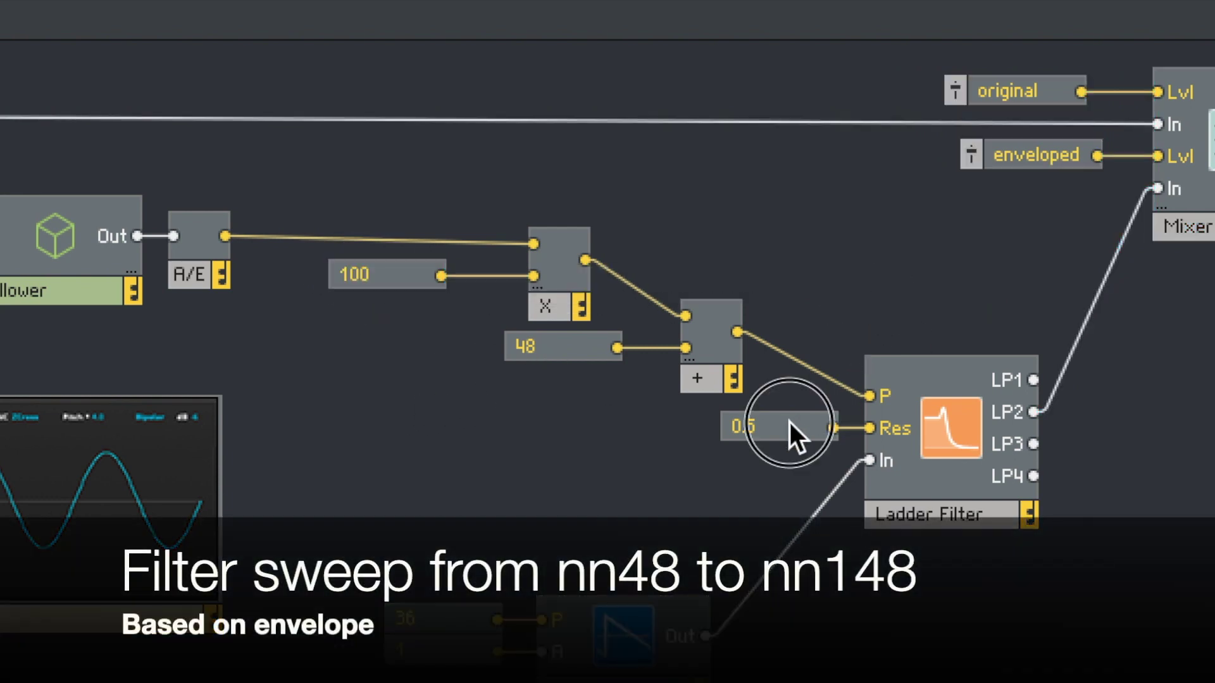
pyautogui.write('1')
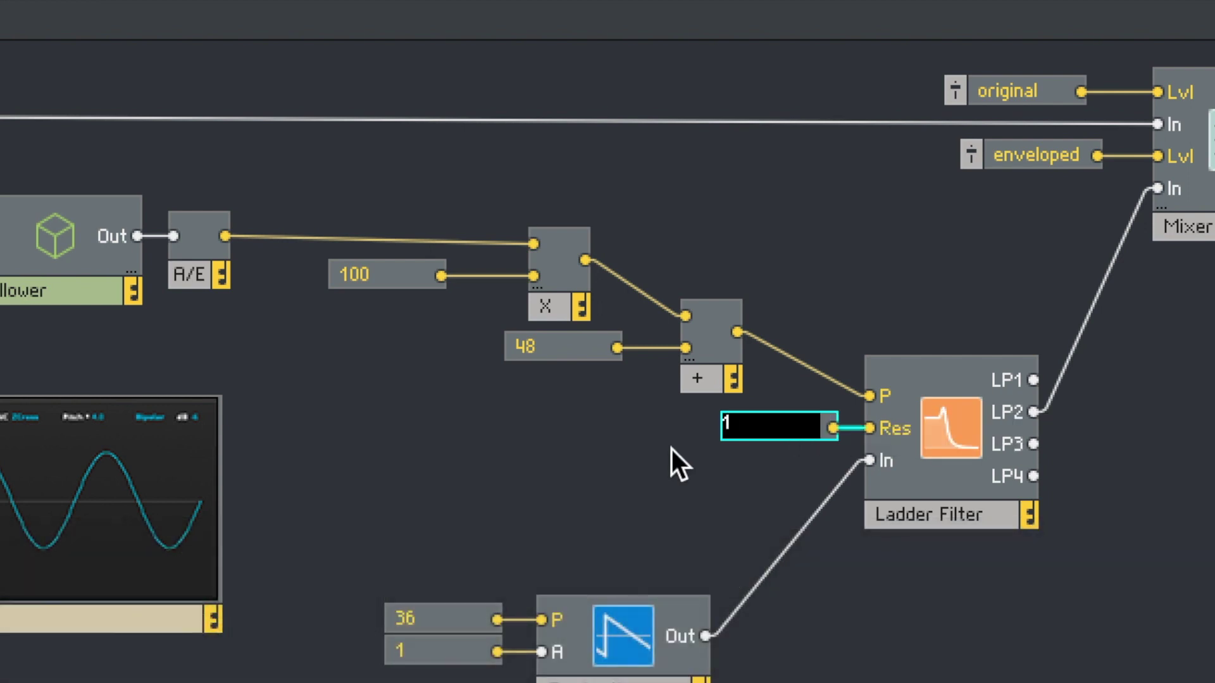
pyautogui.click(631, 465)
pyautogui.doubleClick(754, 426)
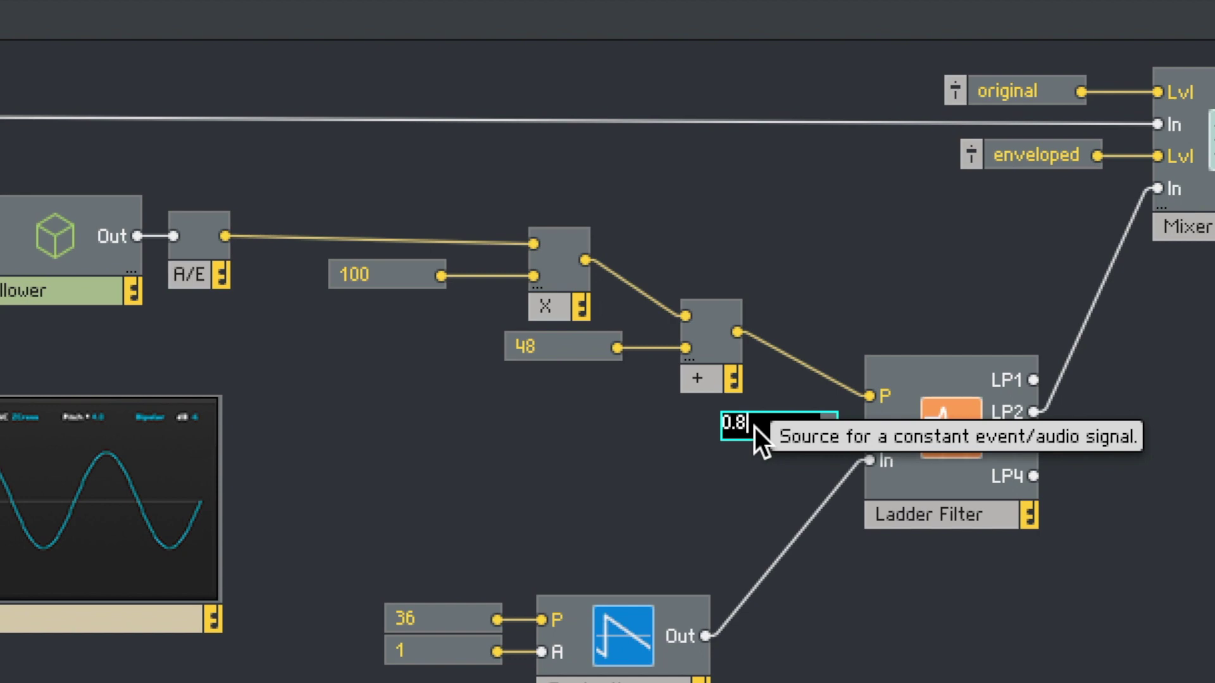
pyautogui.click(680, 438)
pyautogui.doubleClick(552, 342)
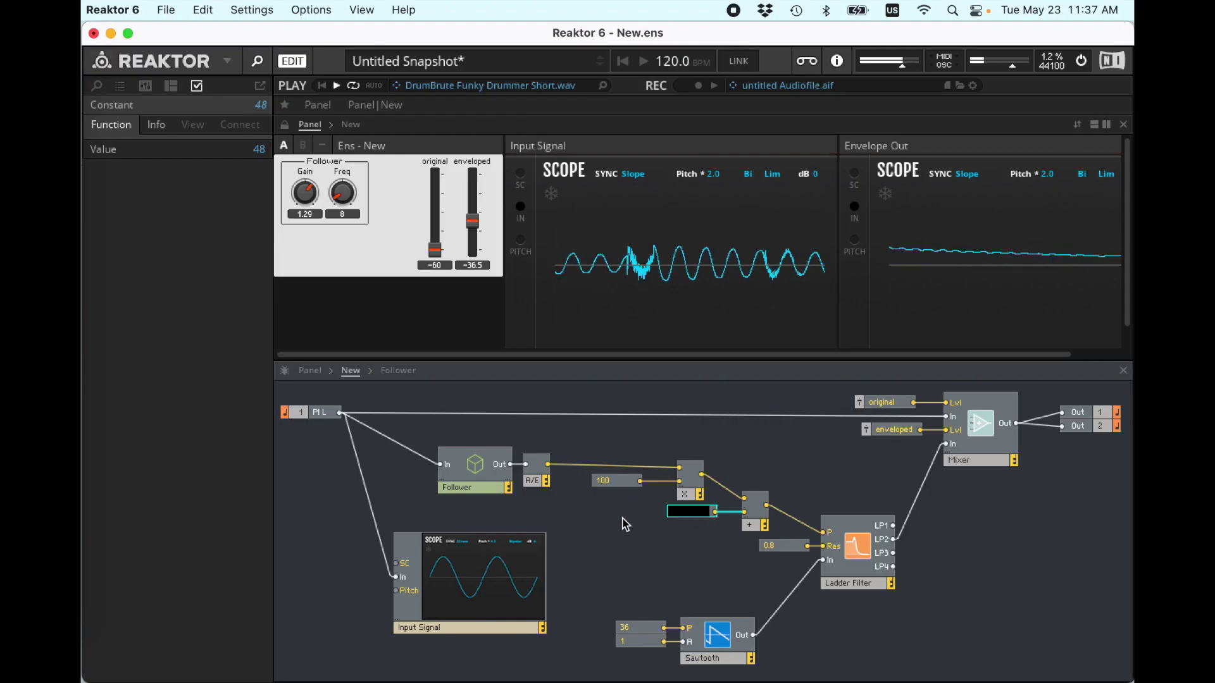
# Step: On the panel, set Follower Gain 2 and Freq 5, original fader -6, enveloped -13
pyautogui.moveTo(314, 196); pyautogui.dragTo(314, 192)
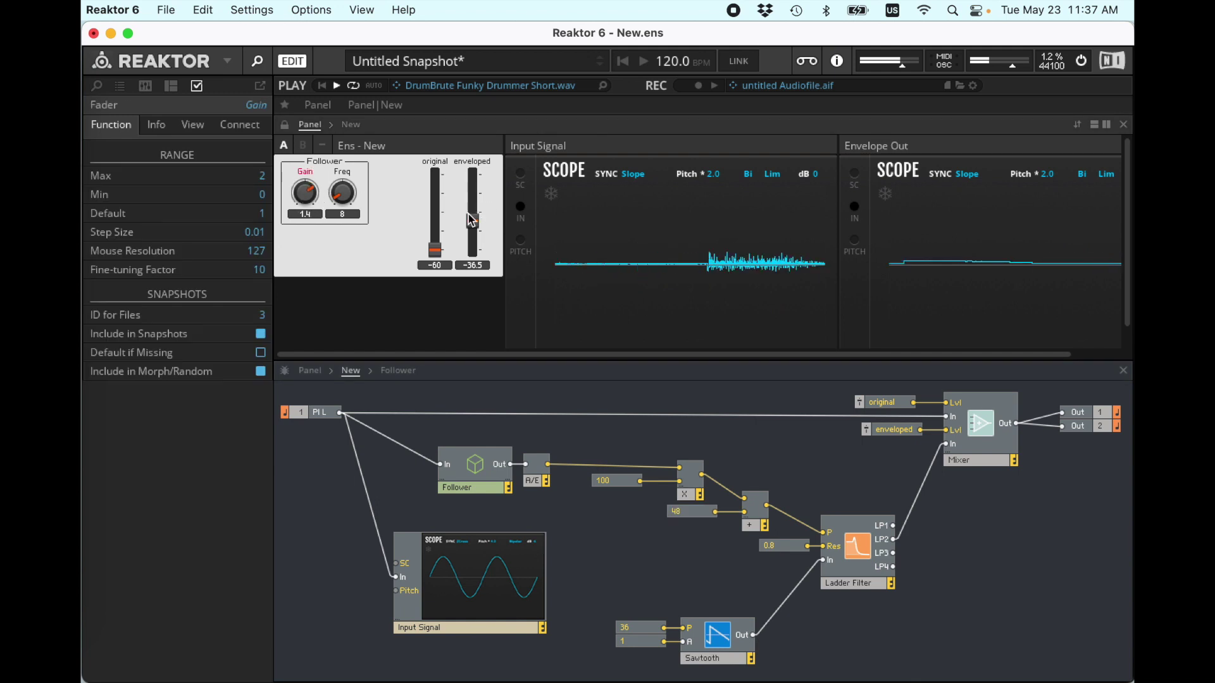
pyautogui.moveTo(471, 220); pyautogui.dragTo(473, 191)
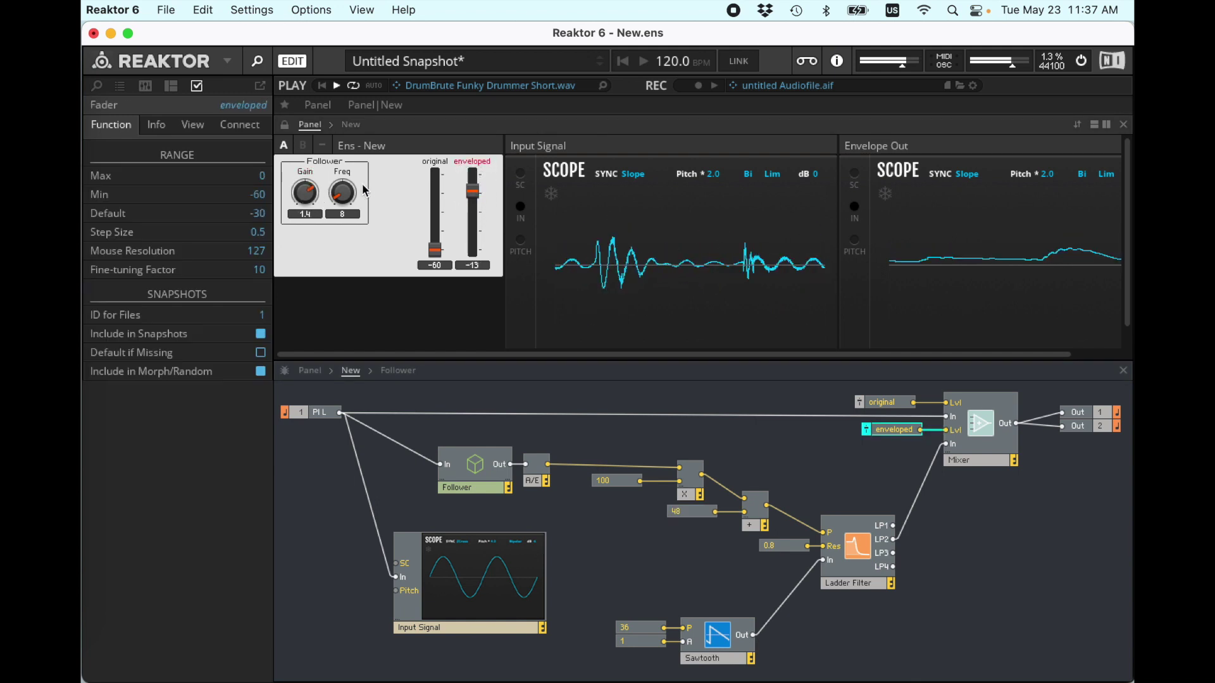
pyautogui.moveTo(306, 195); pyautogui.dragTo(327, 124)
pyautogui.moveTo(344, 201); pyautogui.dragTo(366, 310)
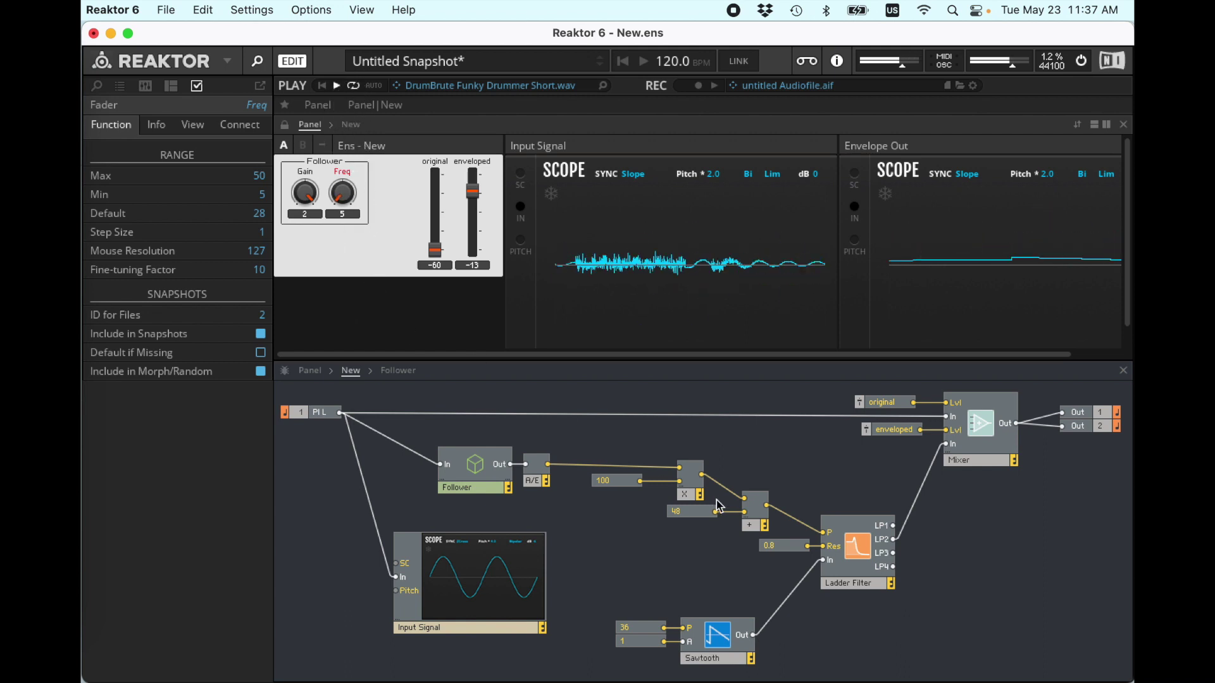
pyautogui.click(481, 474)
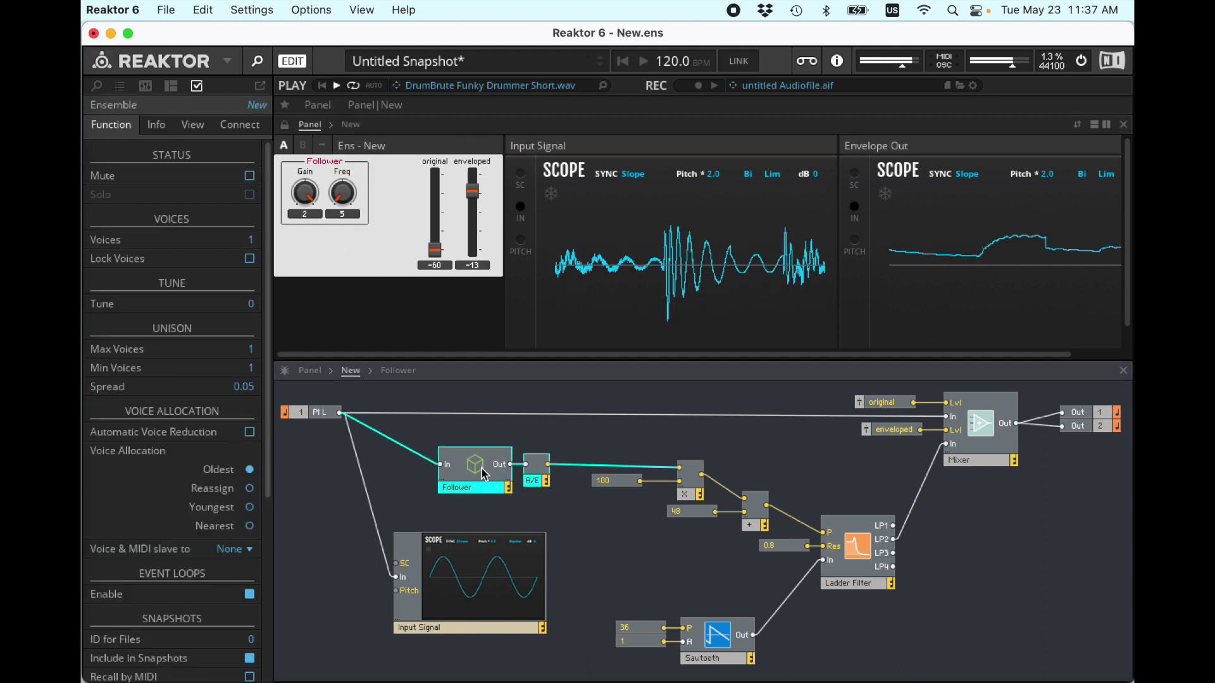
pyautogui.click(434, 248)
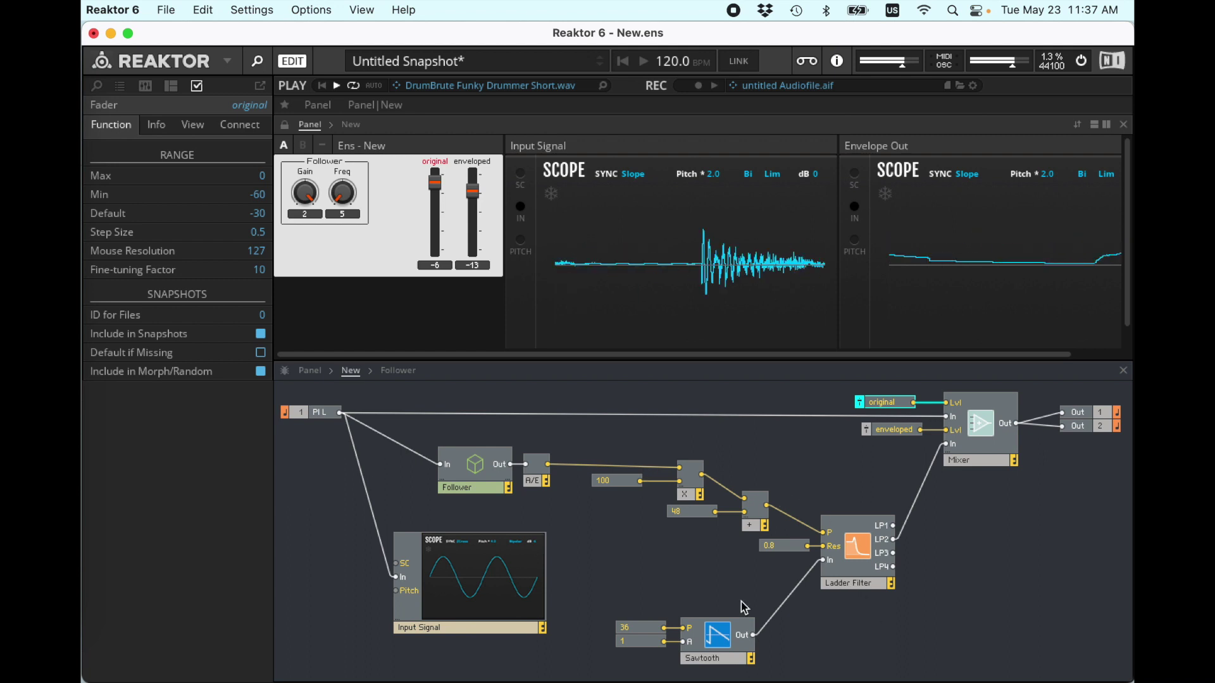
pyautogui.moveTo(609, 446); pyautogui.dragTo(762, 527)
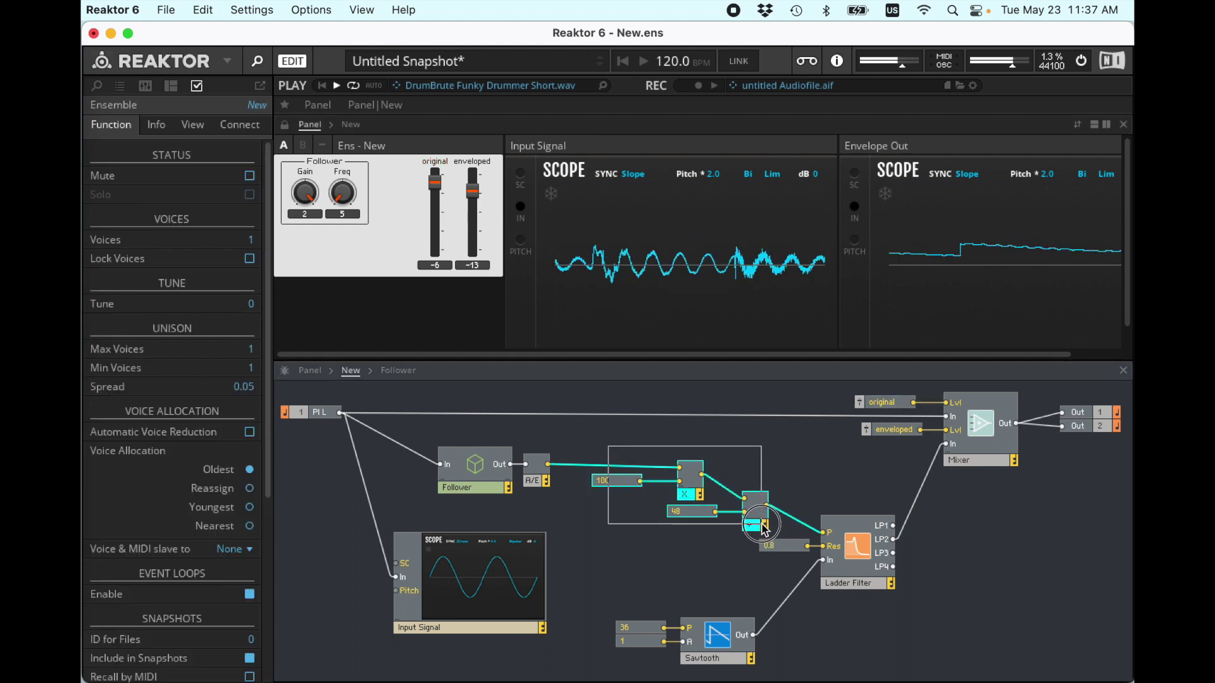
# Step: Nudge the selected 100, Multiply, 48 and Add modules left with the arrow keys
pyautogui.press('Left')
pyautogui.press('Left')
pyautogui.press('Up')
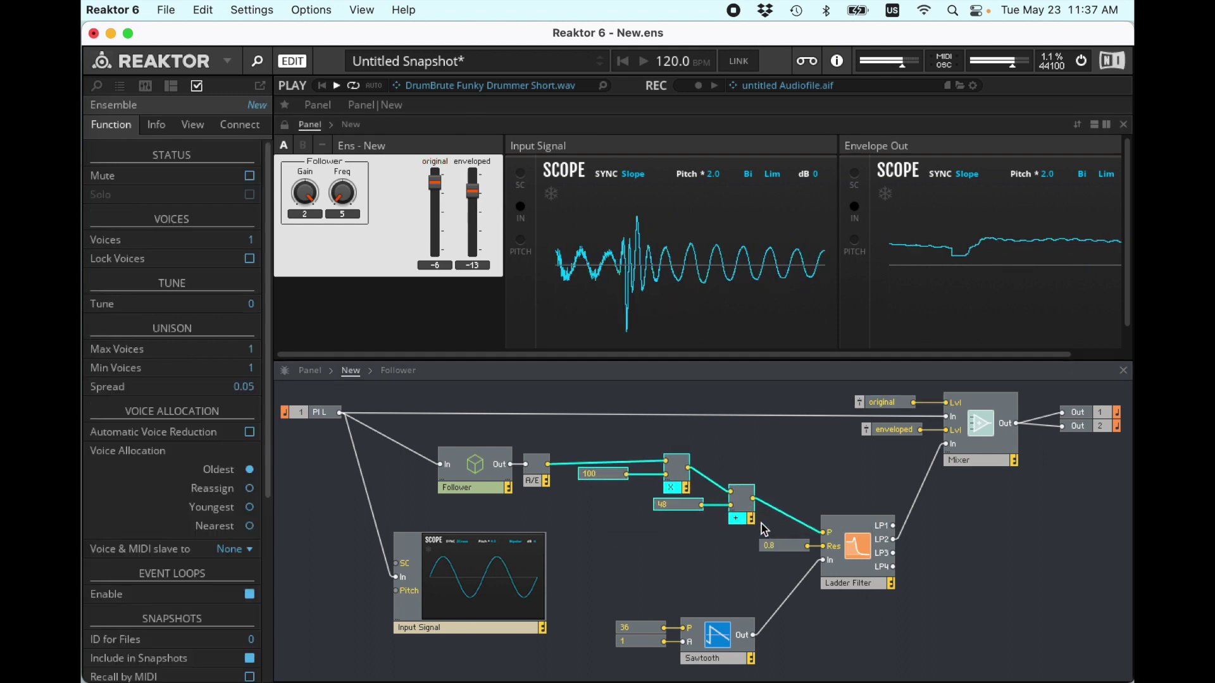
pyautogui.press('Left')
pyautogui.press('Left')
pyautogui.press('Down')
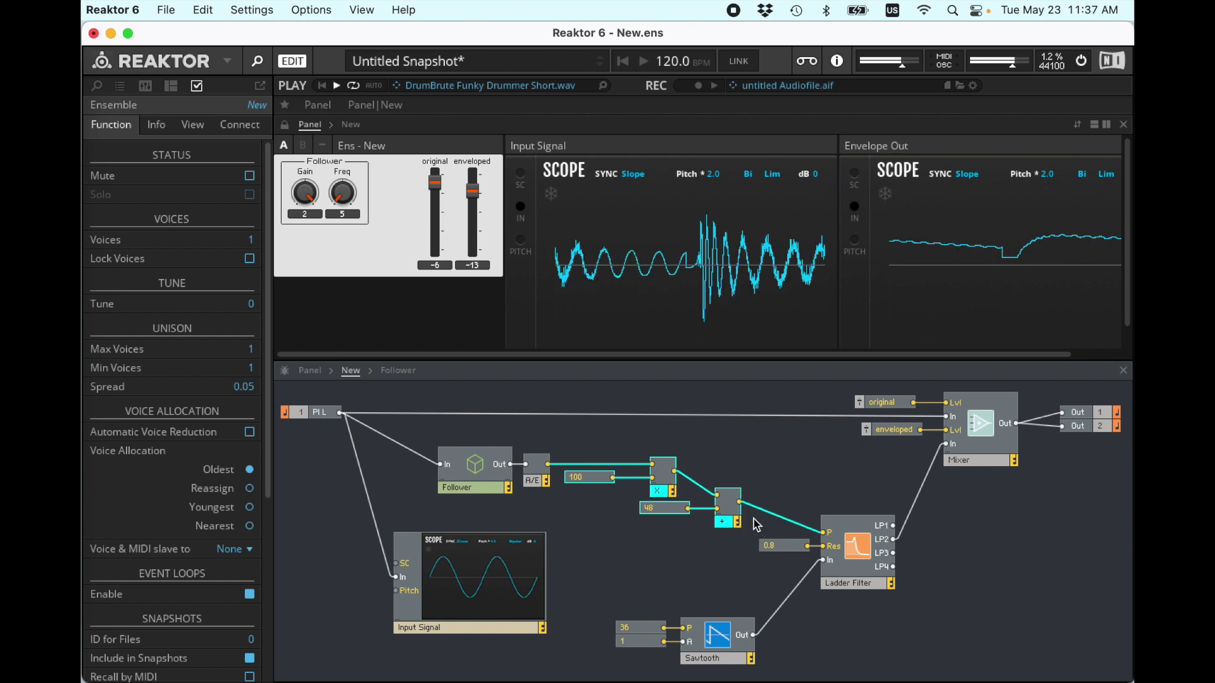
pyautogui.press('Left')
pyautogui.press('Left')
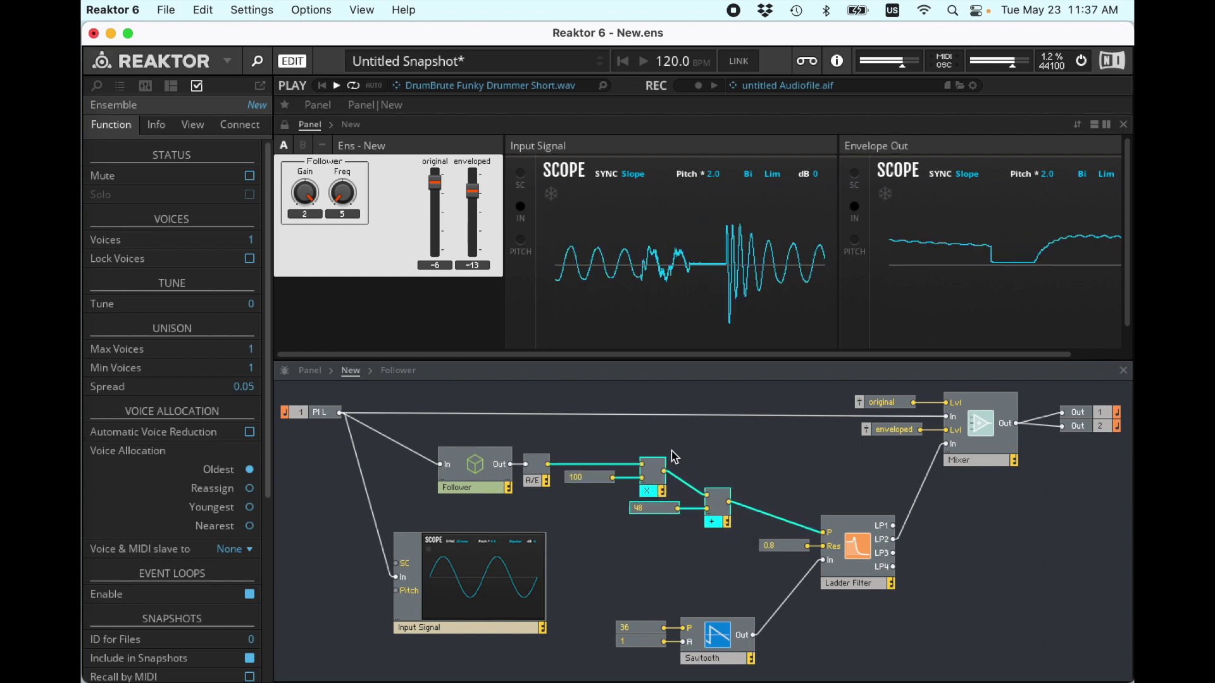
pyautogui.press('Left')
pyautogui.press('Left')
# Step: Reposition the 48 constant and Add module up-right, in front of the filter's pitch input
pyautogui.click(721, 487)
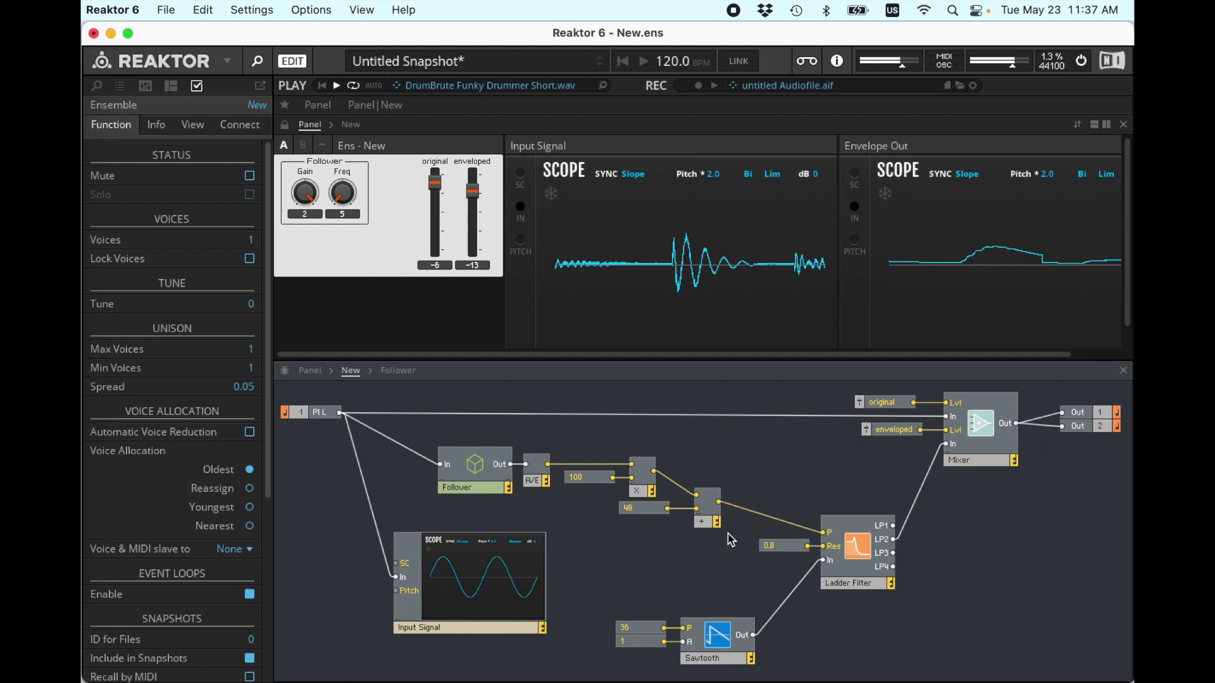
pyautogui.moveTo(727, 537); pyautogui.dragTo(627, 456)
pyautogui.click(713, 542)
pyautogui.moveTo(734, 566); pyautogui.dragTo(623, 500)
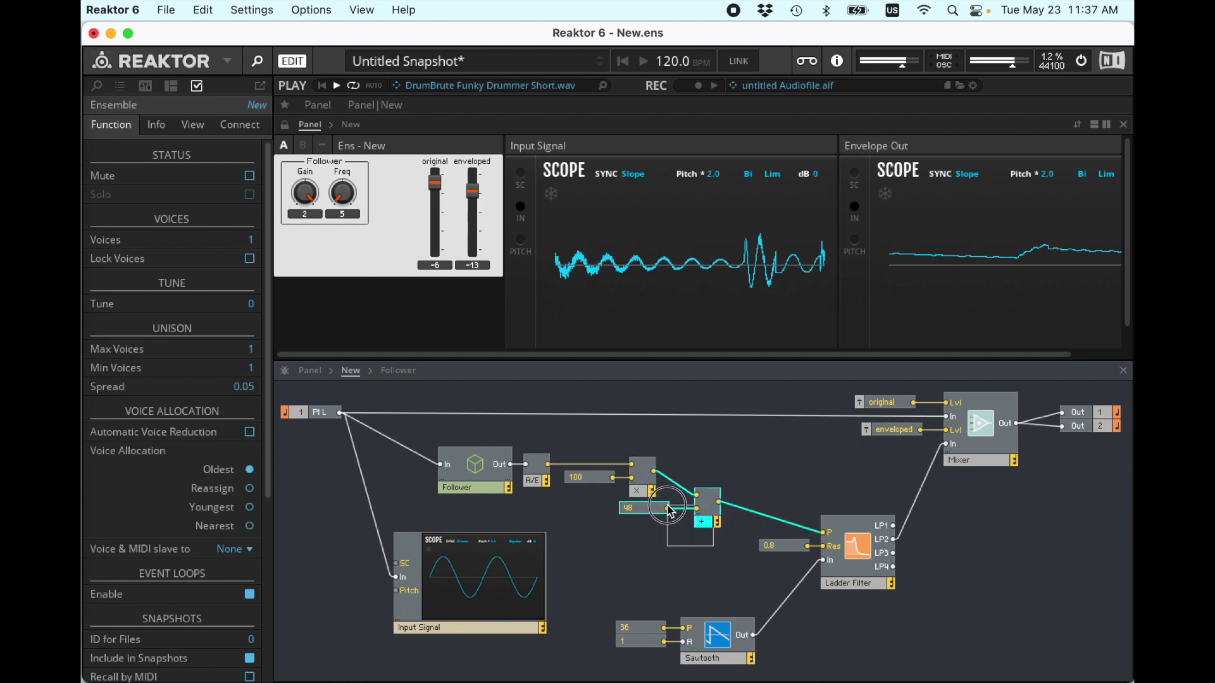
pyautogui.moveTo(715, 523); pyautogui.dragTo(741, 499)
pyautogui.click(777, 478)
pyautogui.click(754, 499)
pyautogui.click(839, 464)
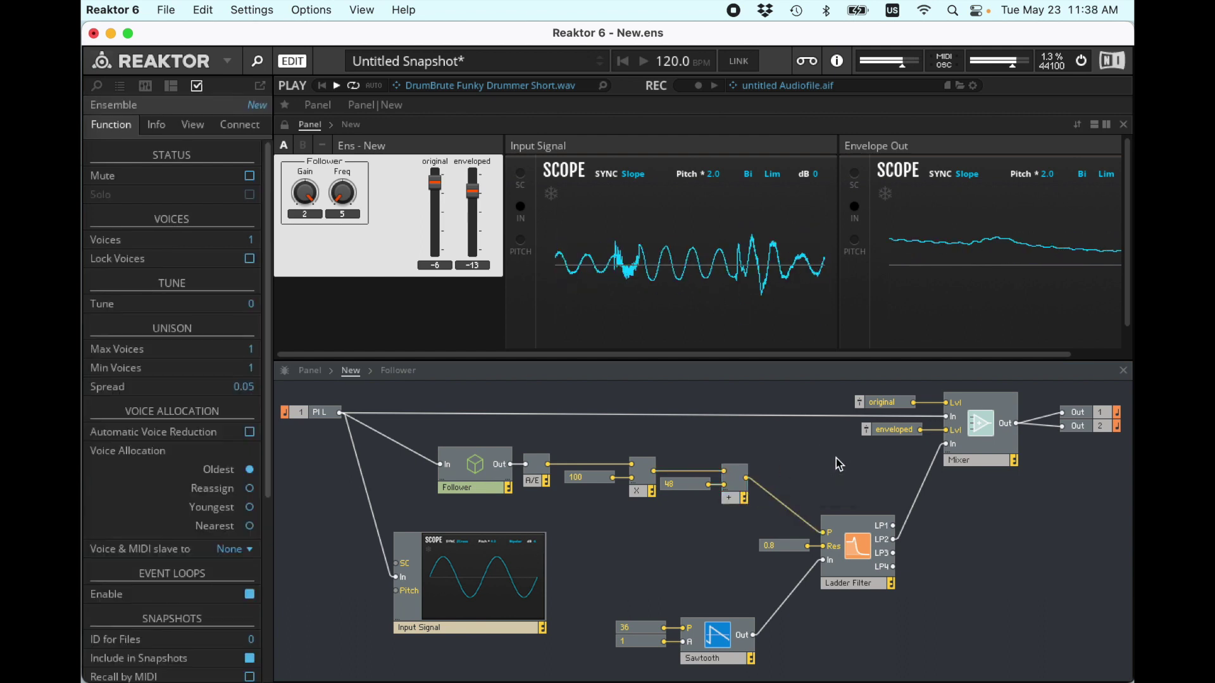